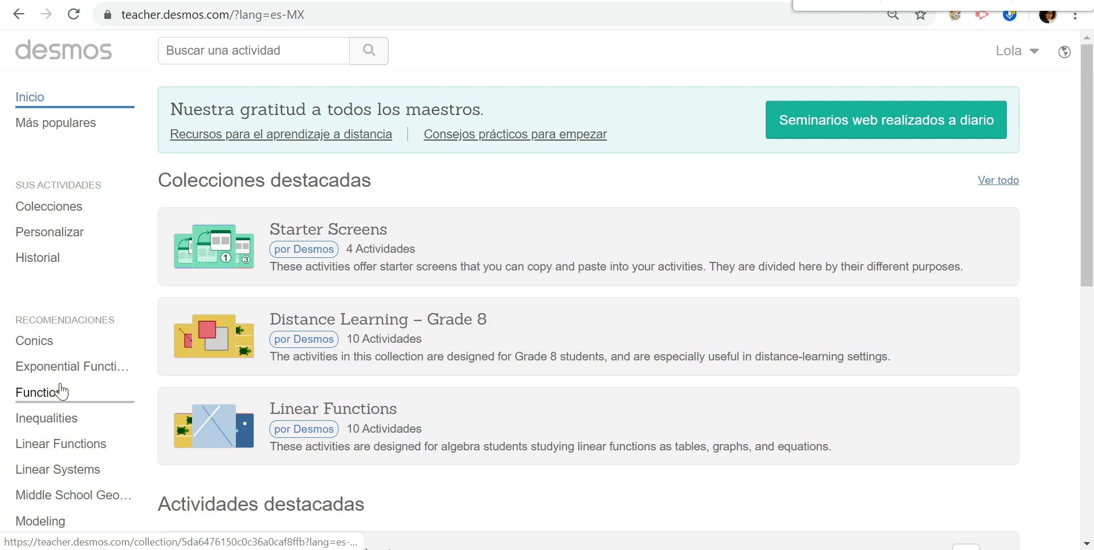
Open the Domain and Range Introduction activity from the recommended Functions collection
click(60, 392)
scroll(480, 377, down, 6)
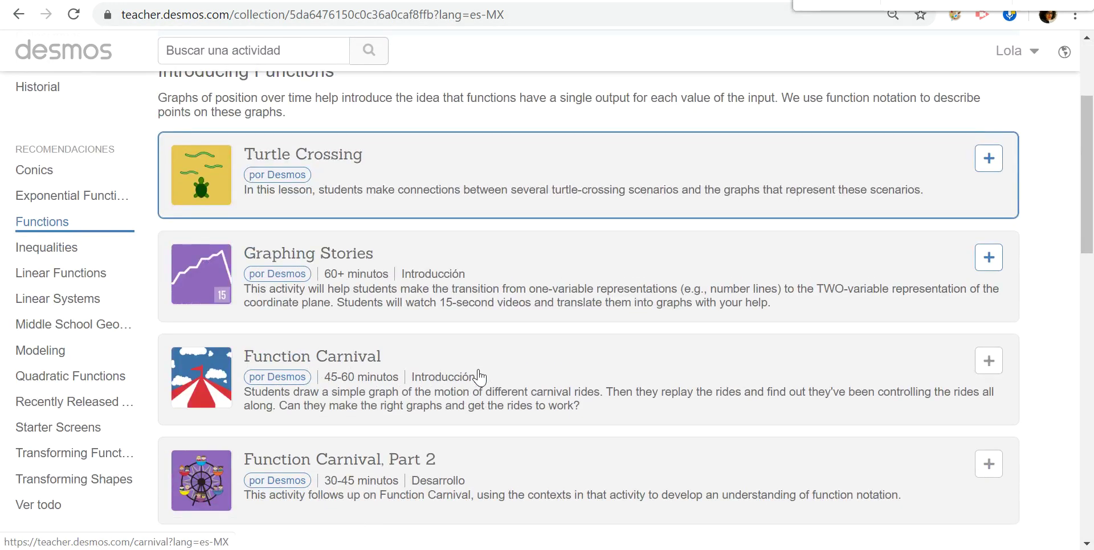
scroll(480, 377, down, 6)
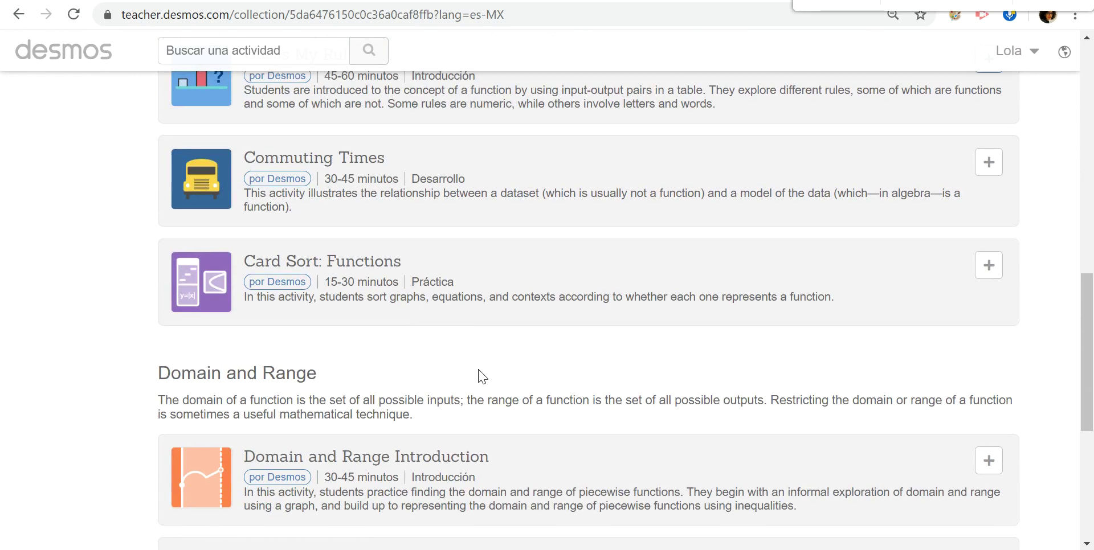
scroll(482, 376, up, 8)
scroll(480, 377, up, 1)
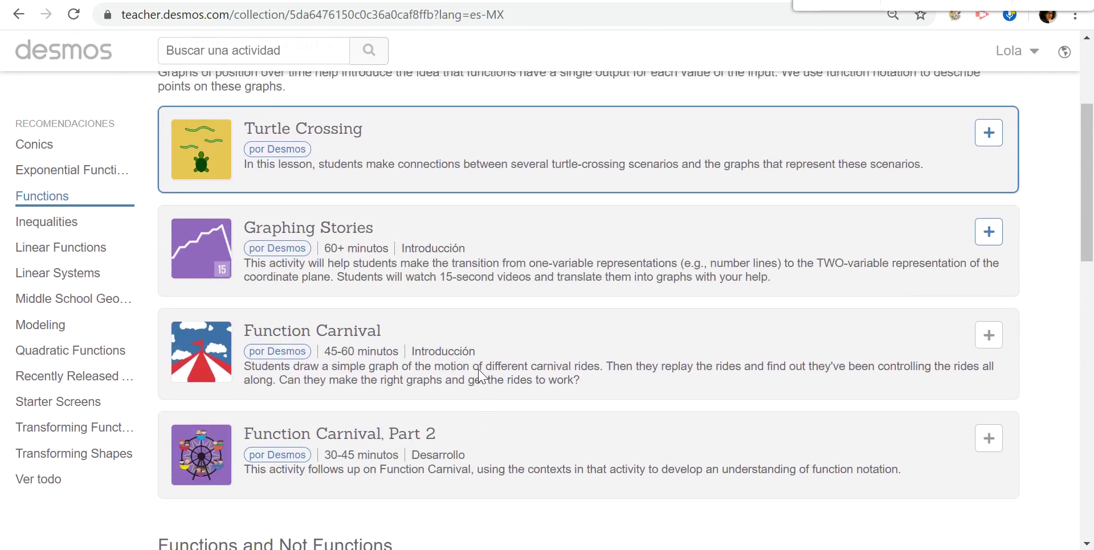
scroll(367, 165, down, 10)
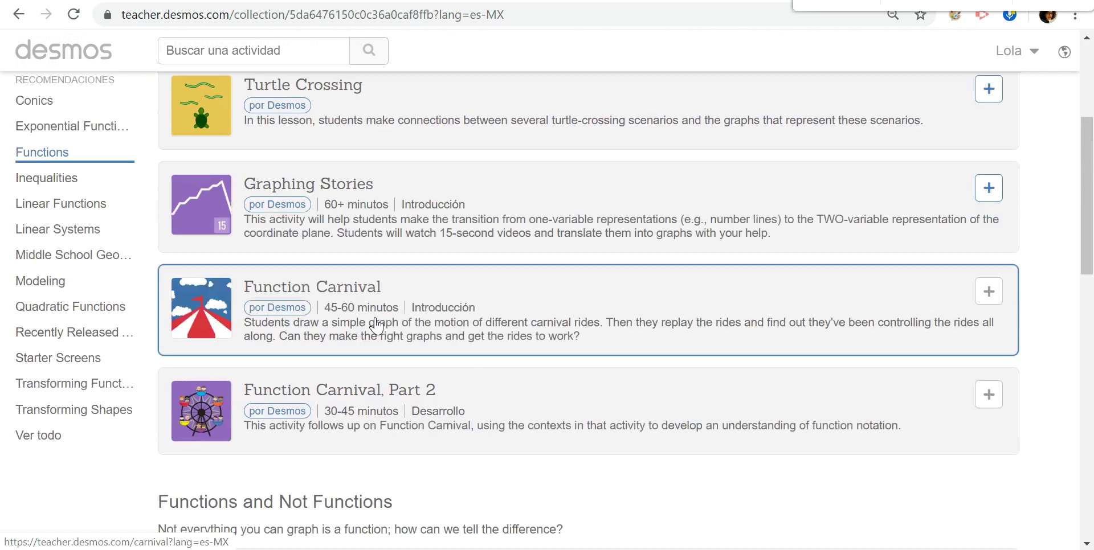
scroll(376, 325, up, 2)
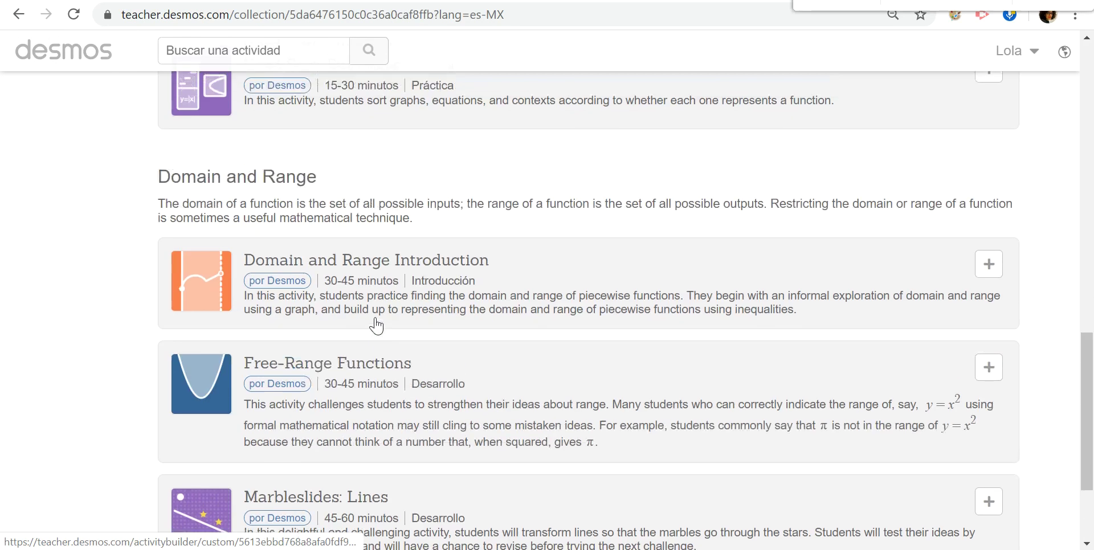
click(507, 312)
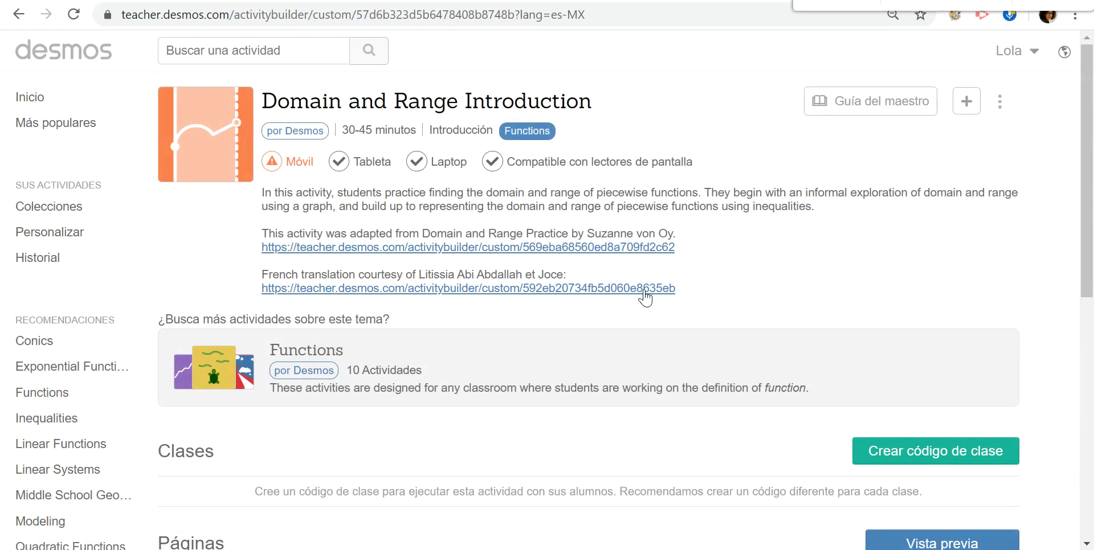
click(1000, 102)
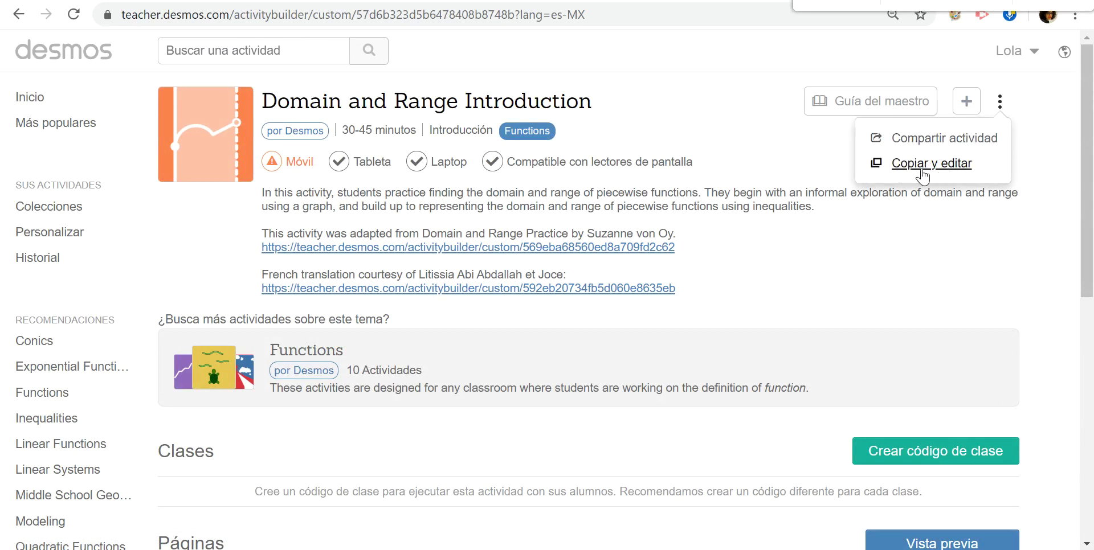
click(1019, 216)
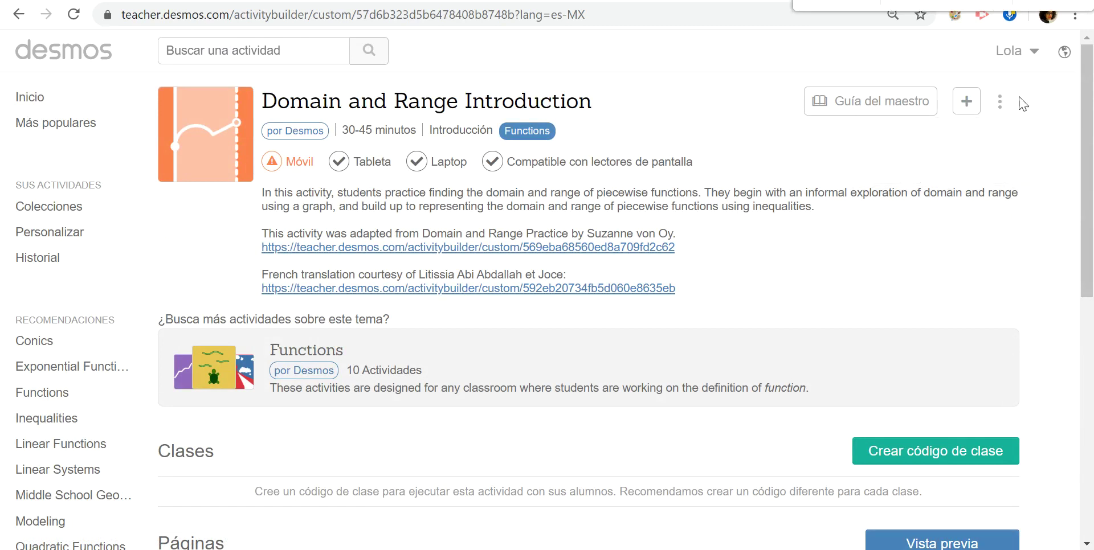
click(999, 104)
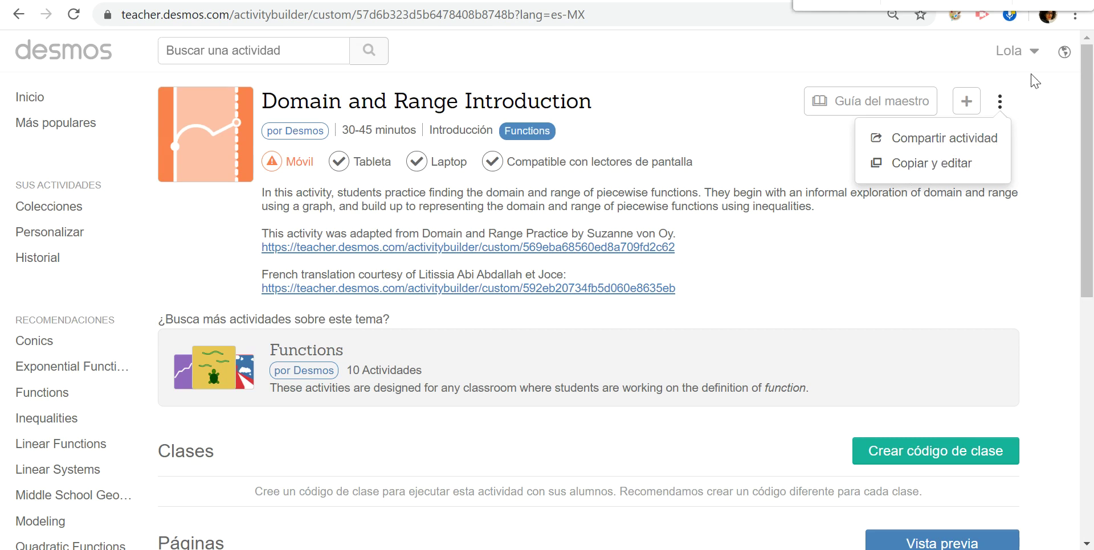
click(1033, 51)
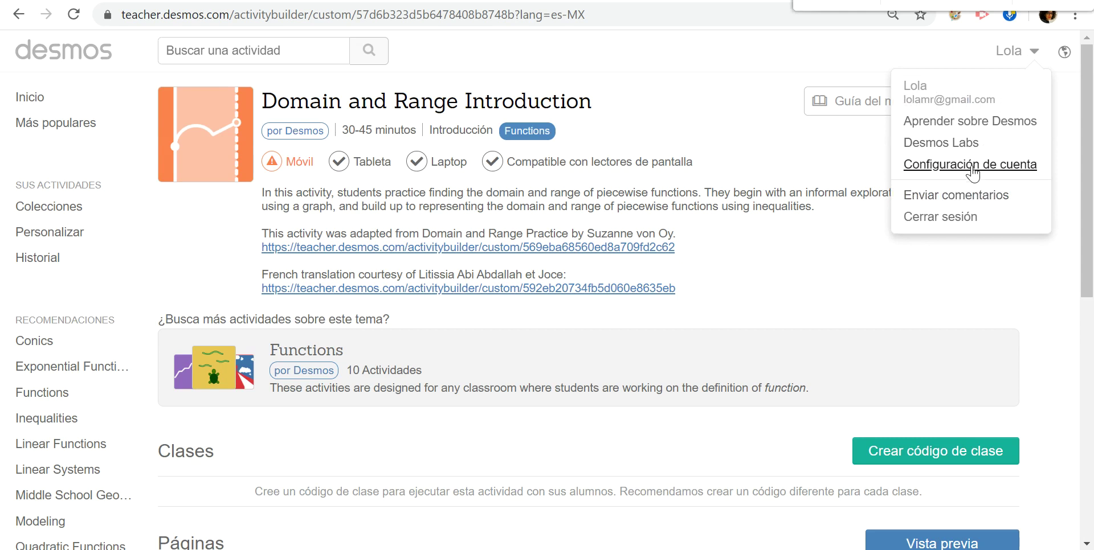
click(807, 167)
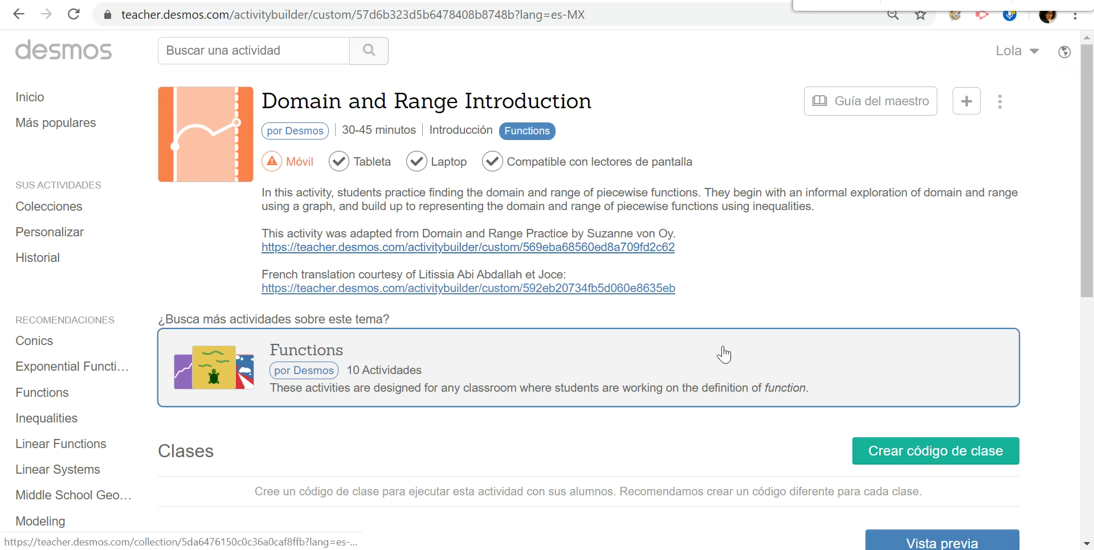
Look over the pages of the Domain and Range Introduction activity and create an editable copy of it
scroll(724, 353, down, 5)
scroll(723, 353, down, 4)
scroll(723, 353, up, 2)
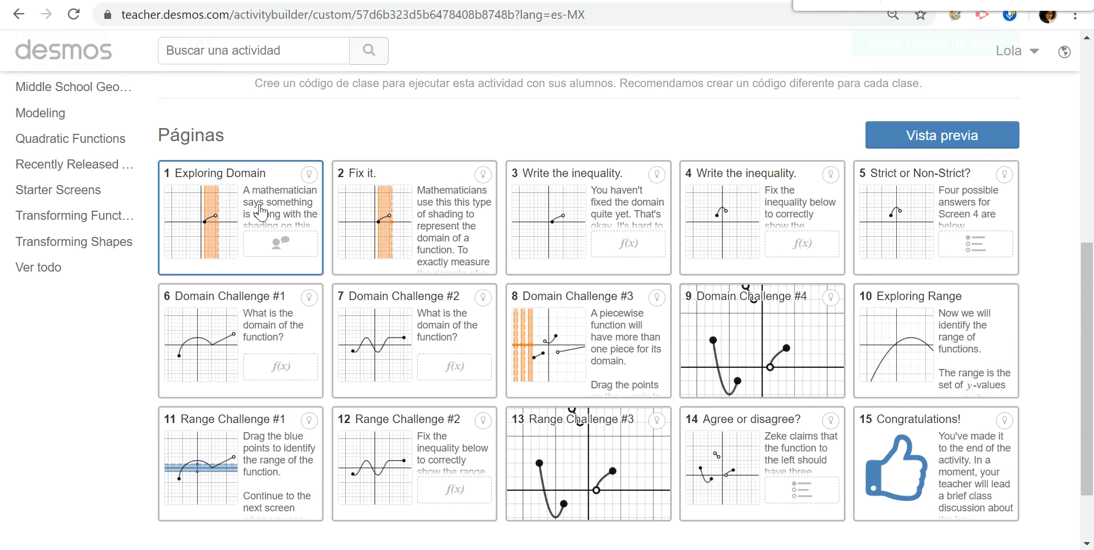
scroll(713, 224, up, 7)
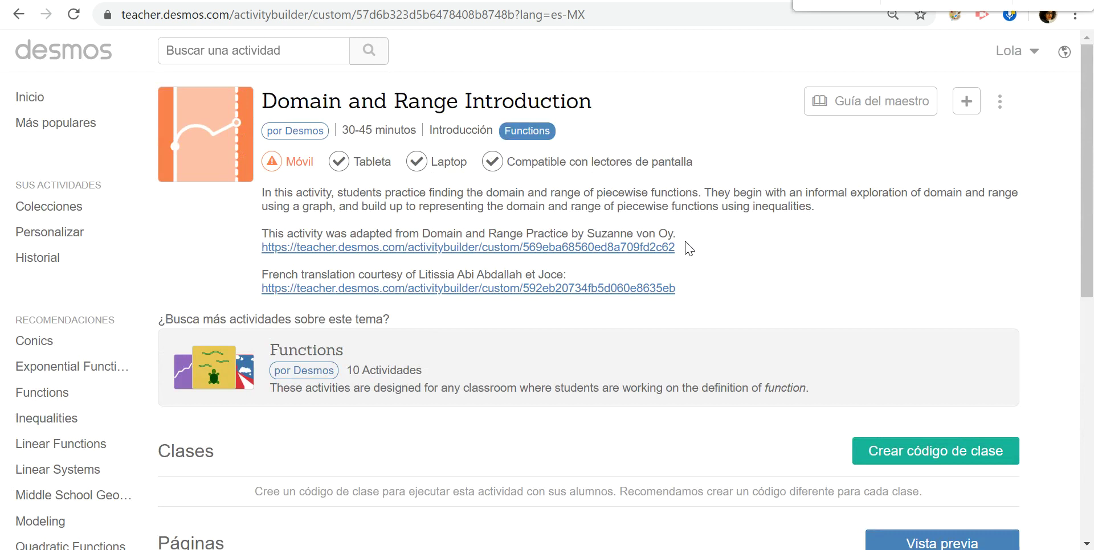
click(1002, 103)
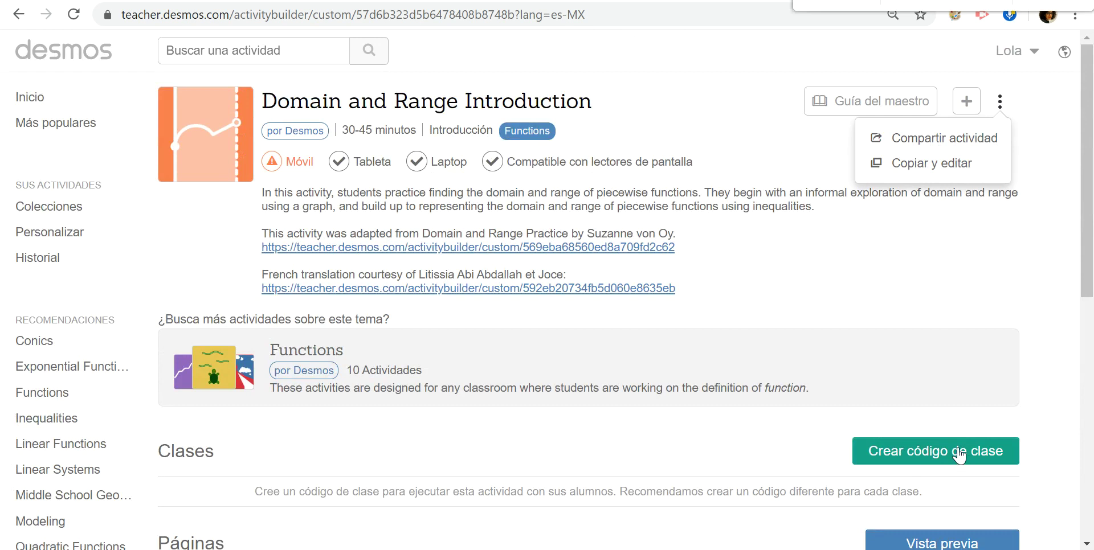
click(930, 164)
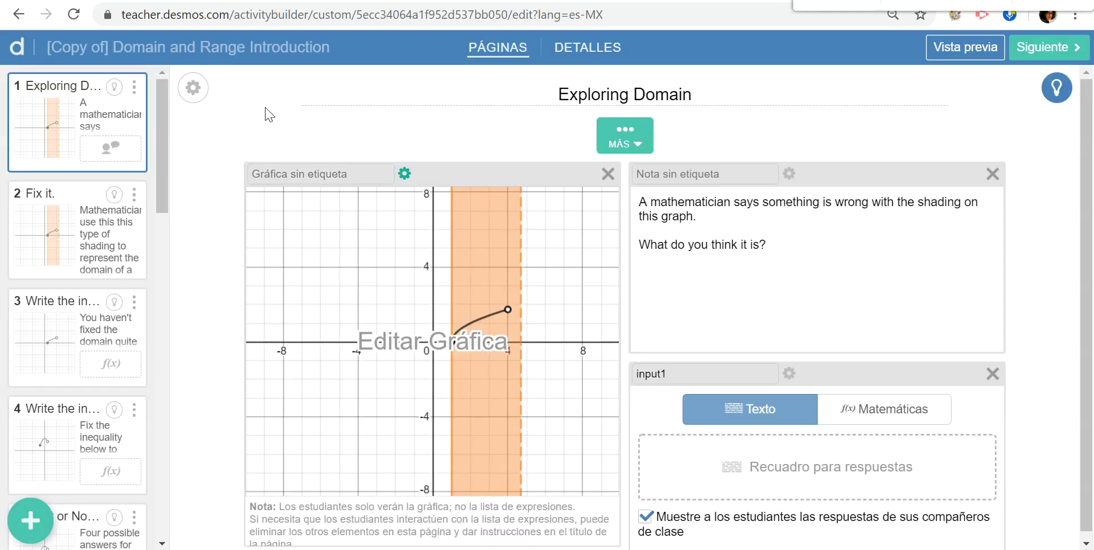
Rename the copied activity as "Domino y recorrido"
click(110, 47)
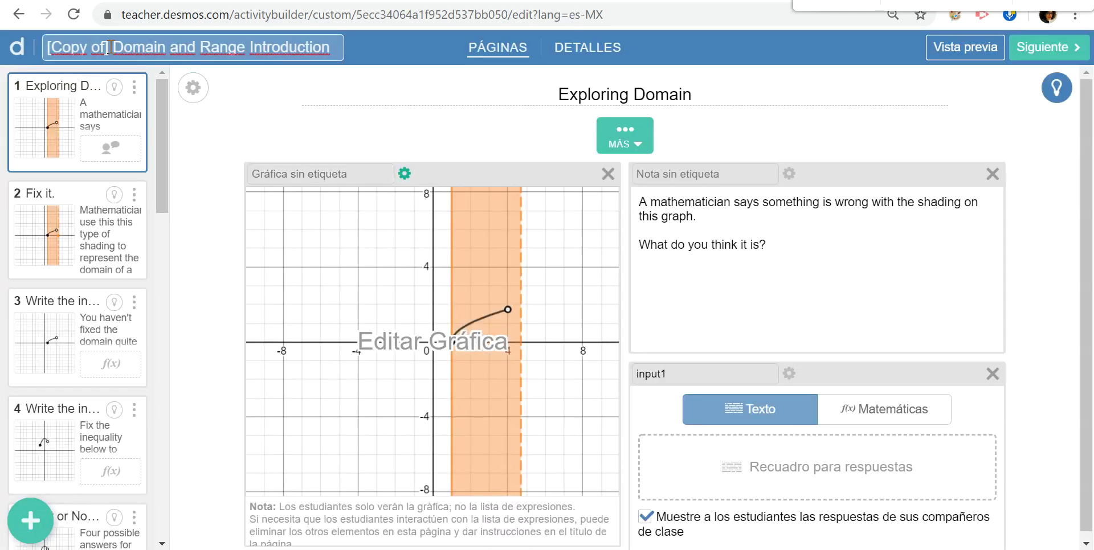
key(ctrl+a)
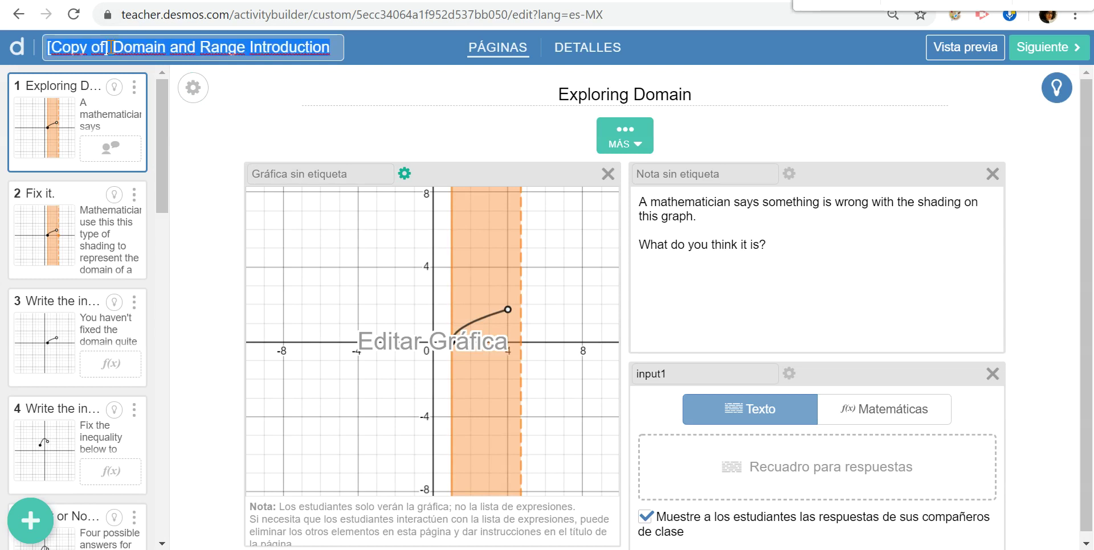
text(Dominoo)
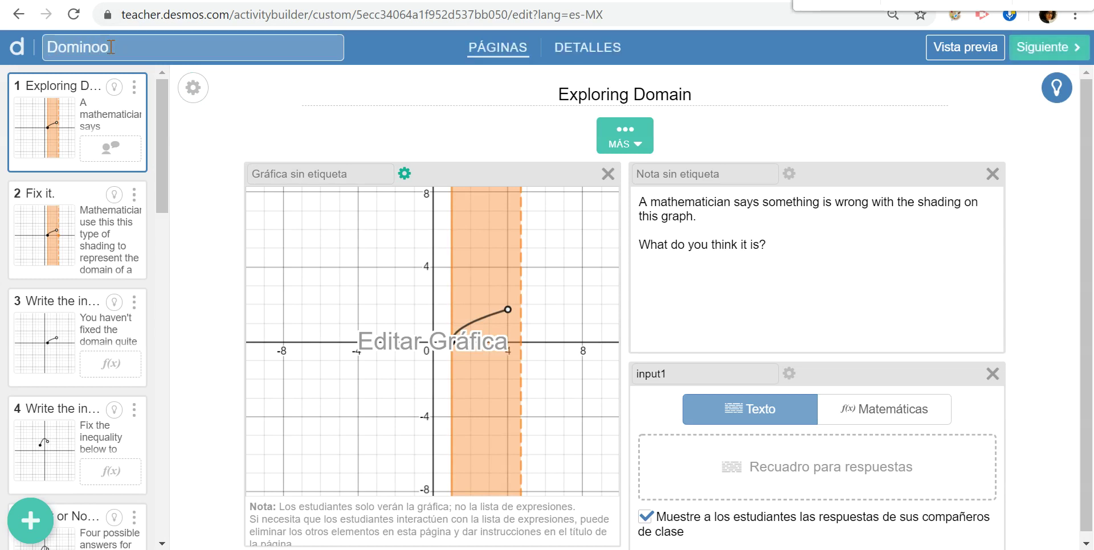
key(BackSpace)
text(y recorrido)
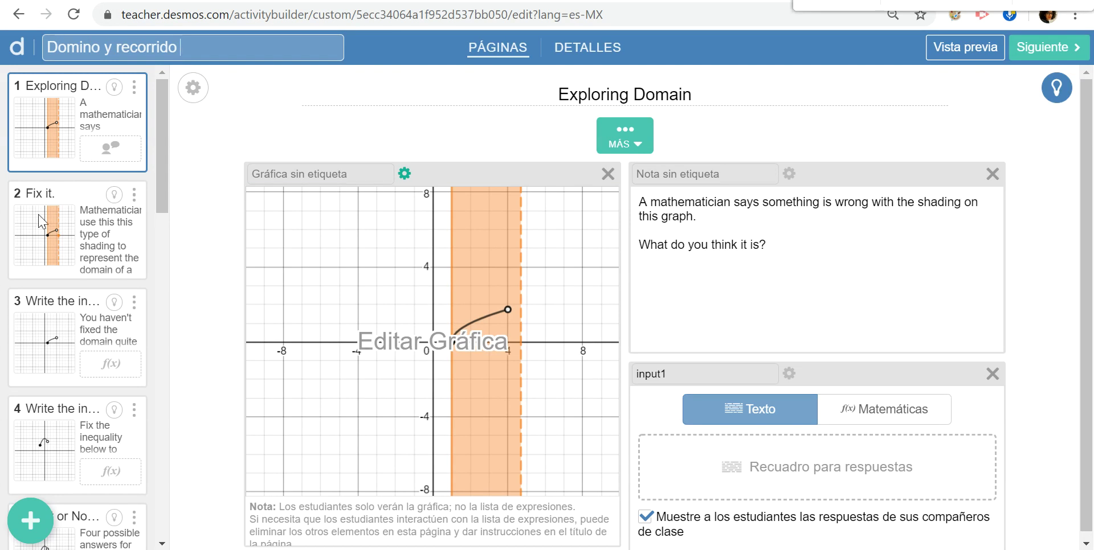
Examine the teacher tips of the Exploring Domain page, including teacher techniques, sample responses and student support
scroll(73, 373, down, 18)
scroll(72, 374, up, 20)
scroll(72, 371, down, 4)
scroll(72, 370, up, 4)
click(1057, 90)
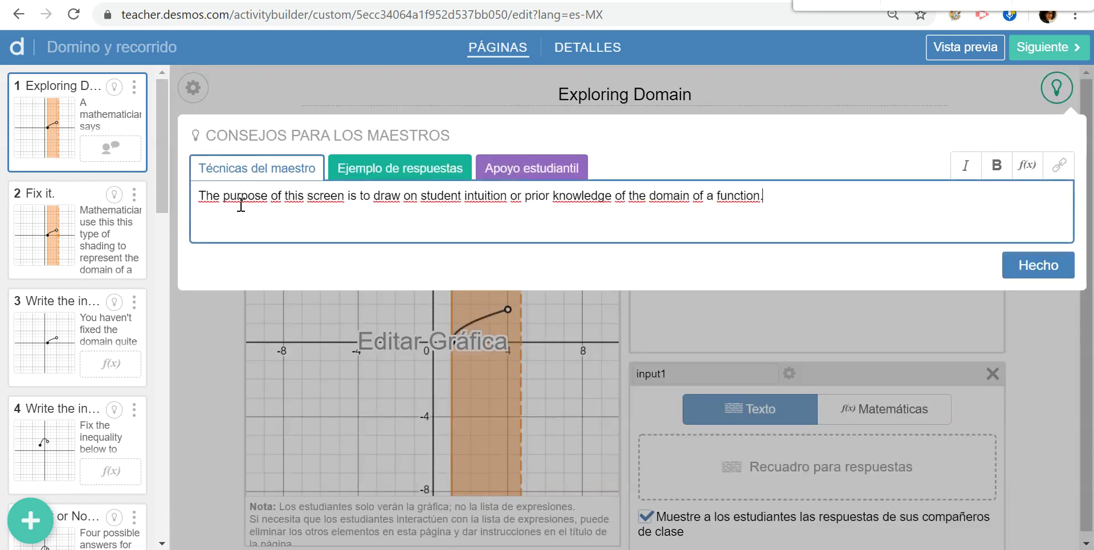
click(383, 172)
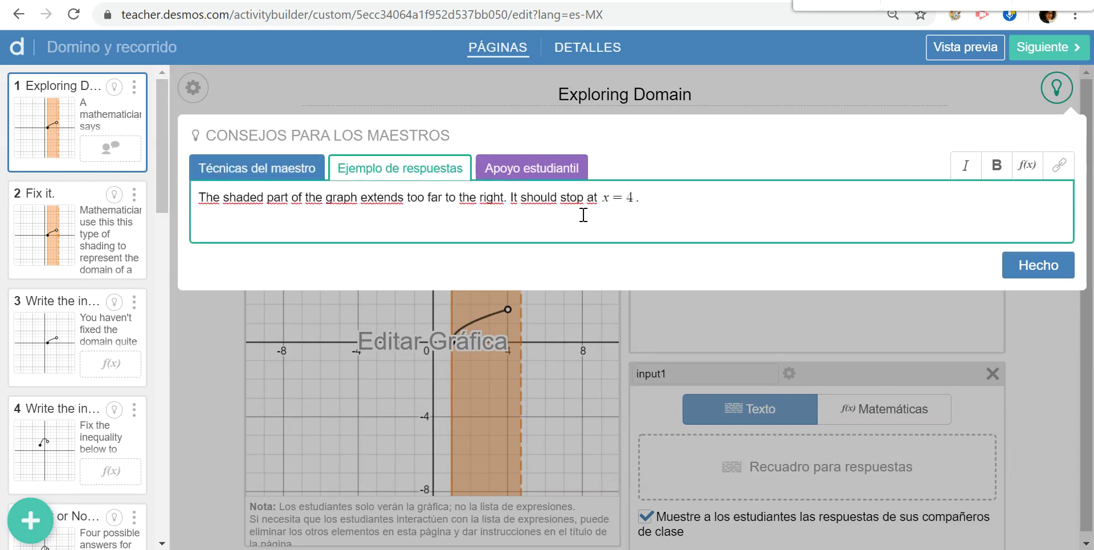
click(516, 169)
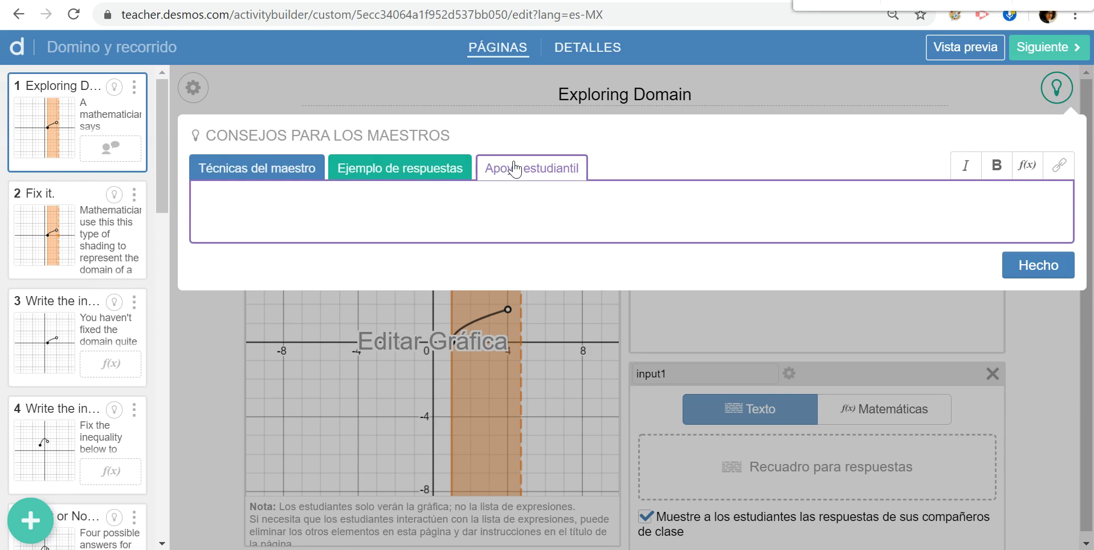
click(398, 170)
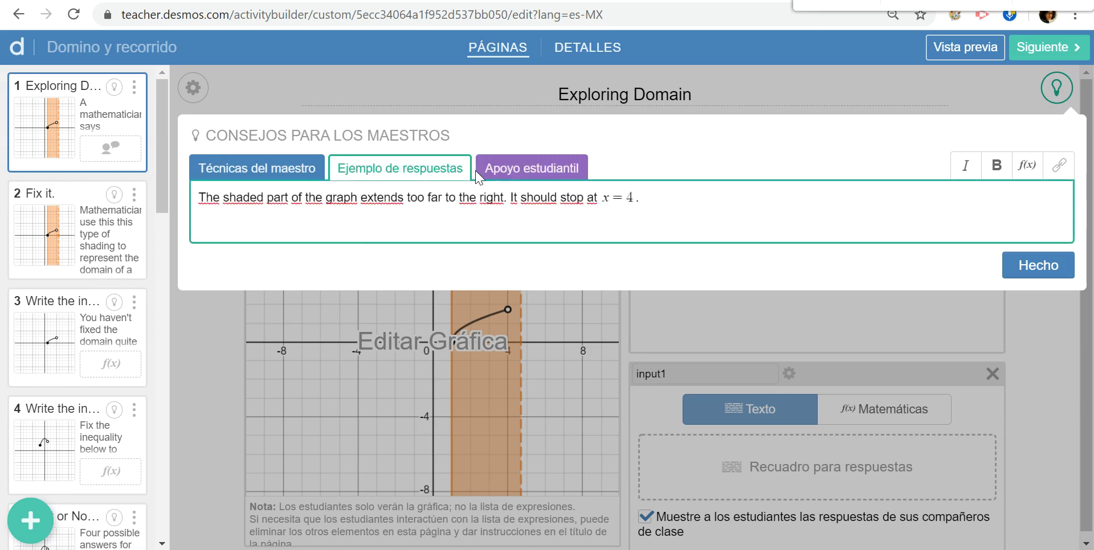
click(285, 169)
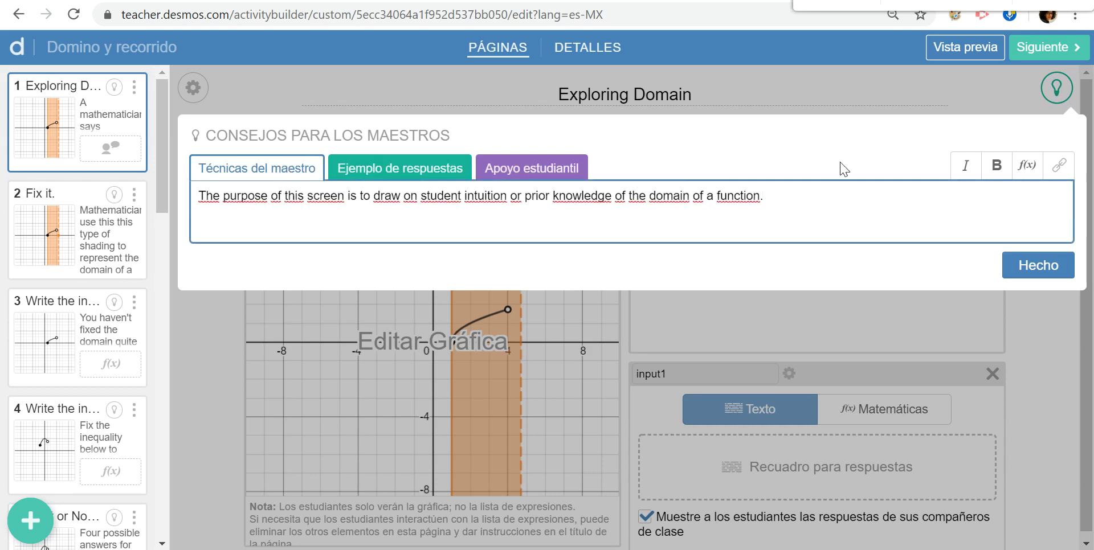
click(1040, 277)
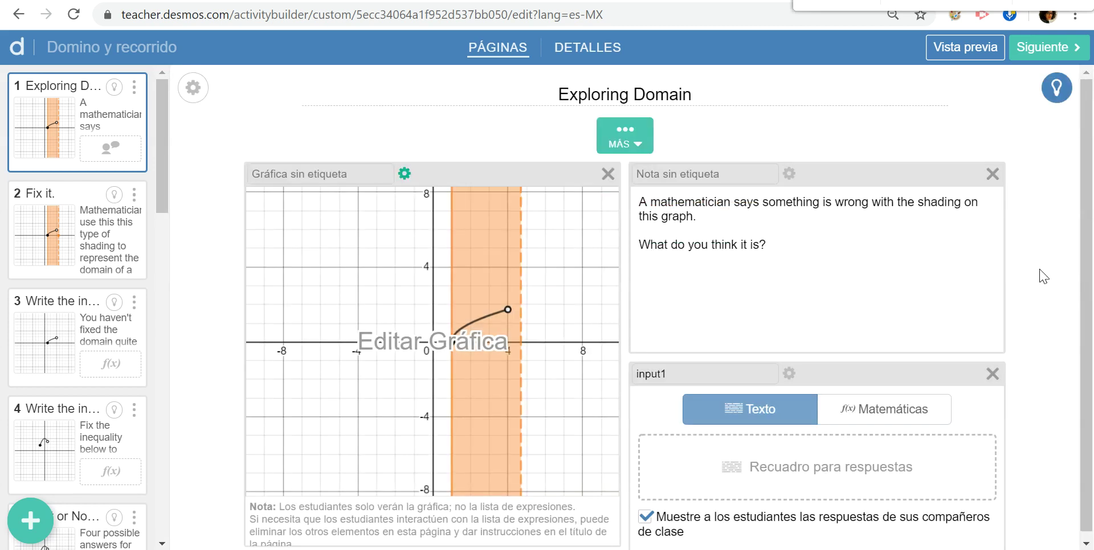
Examine the graph scripts of the Exploring Domain page and the Domain Challenge #3 page
click(406, 175)
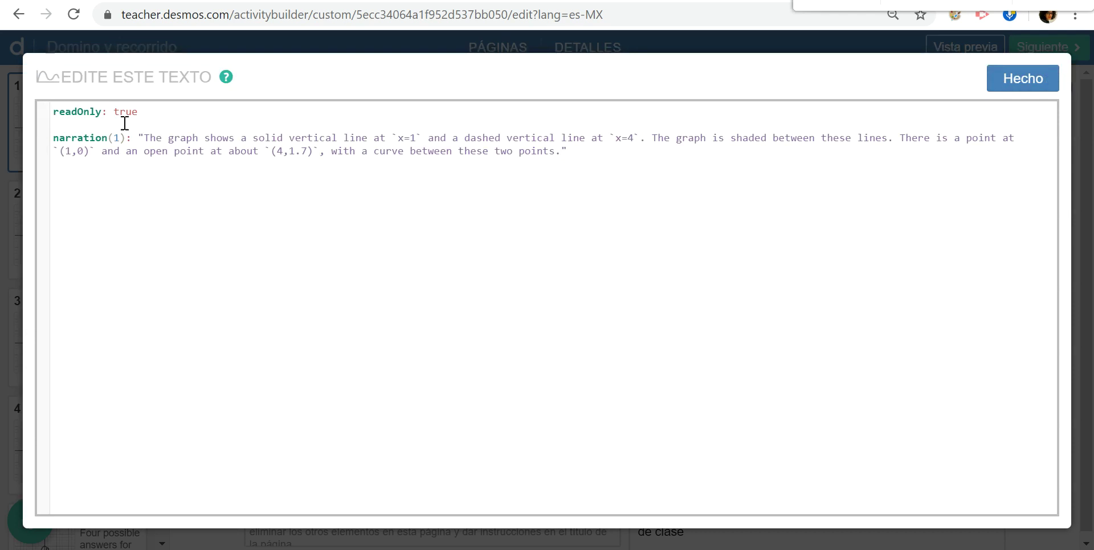
click(1005, 92)
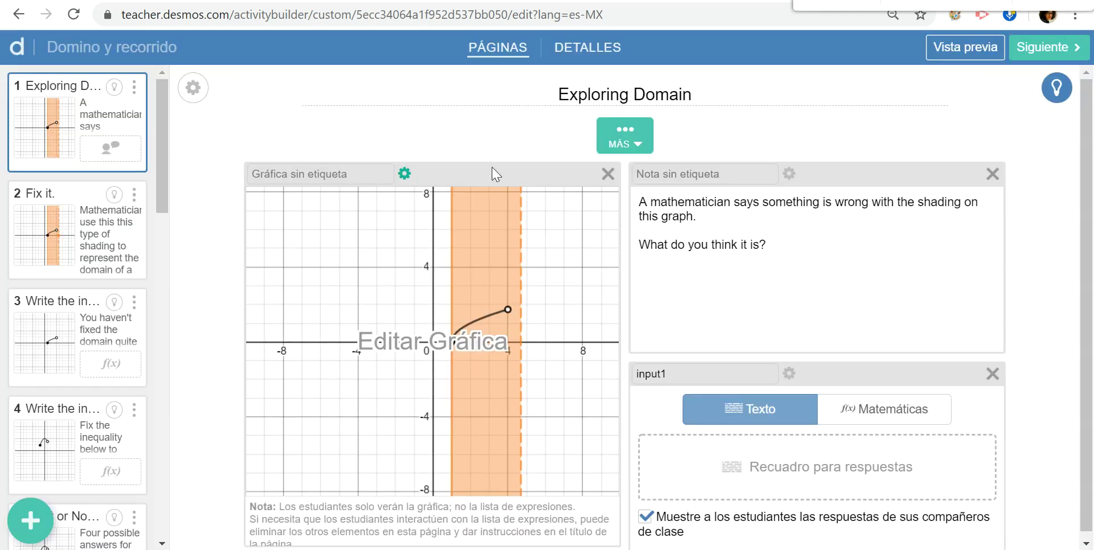
scroll(50, 396, down, 8)
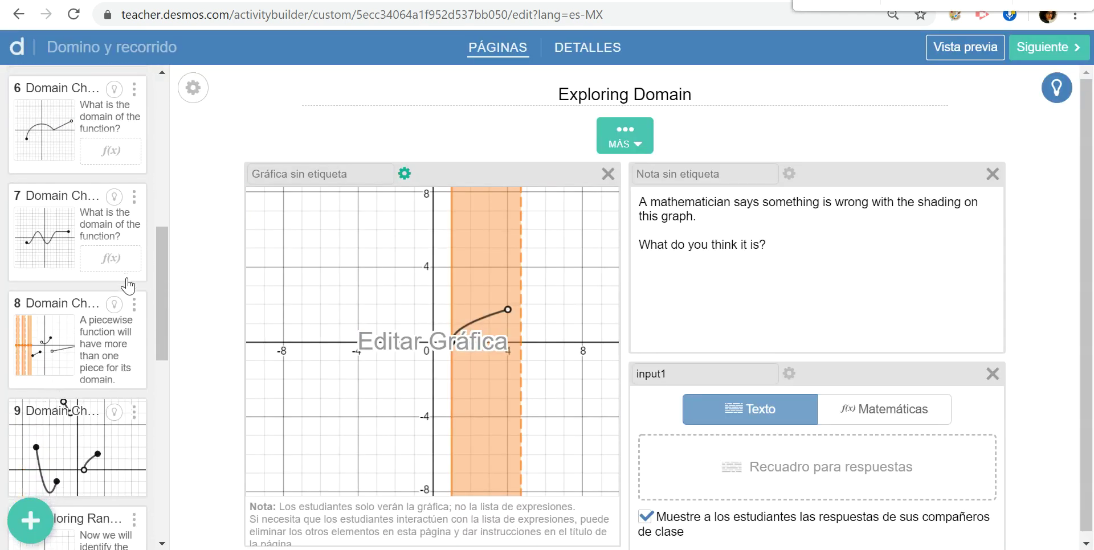
click(91, 348)
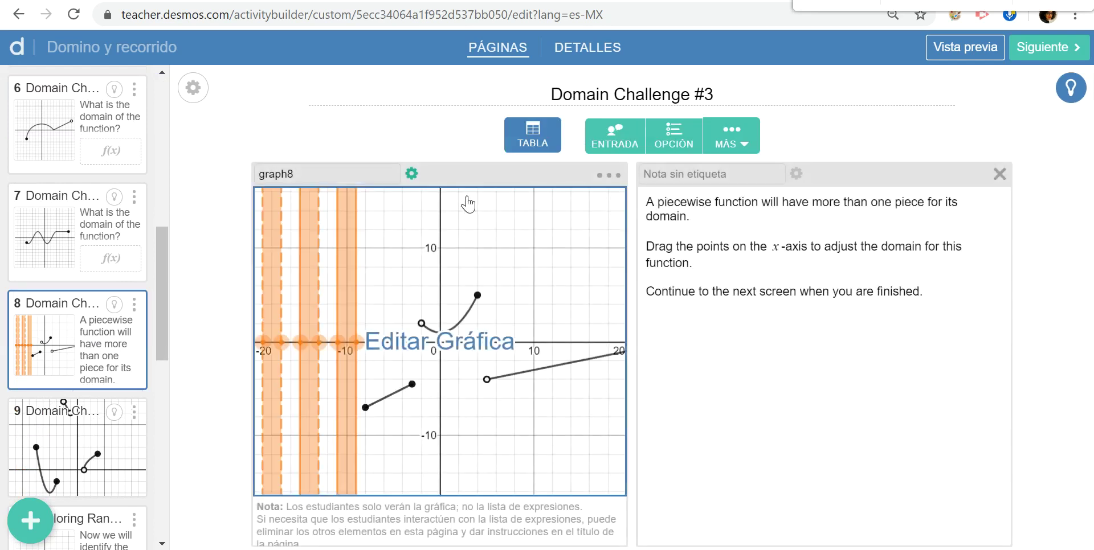
click(411, 173)
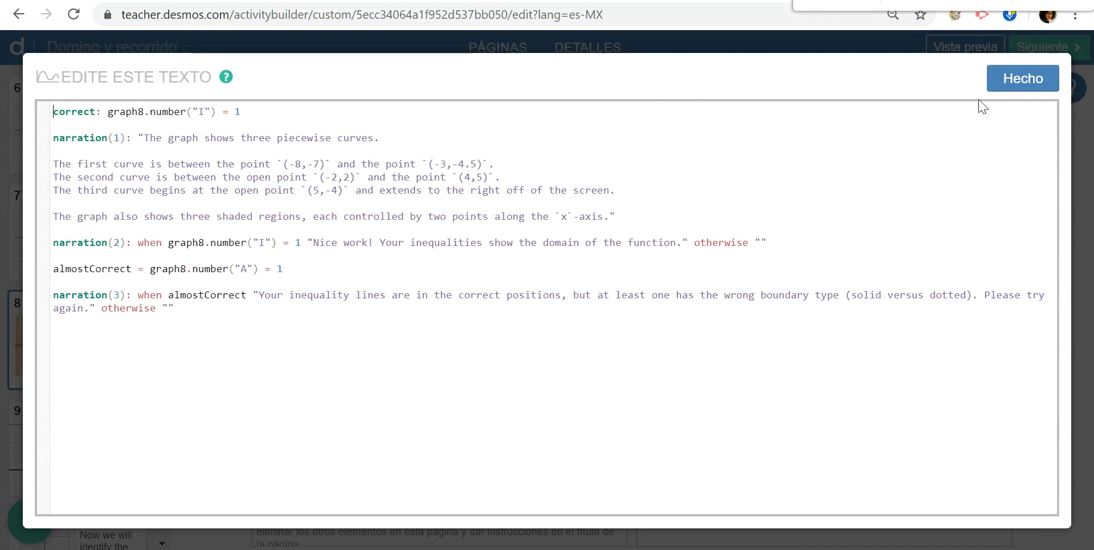
click(1023, 78)
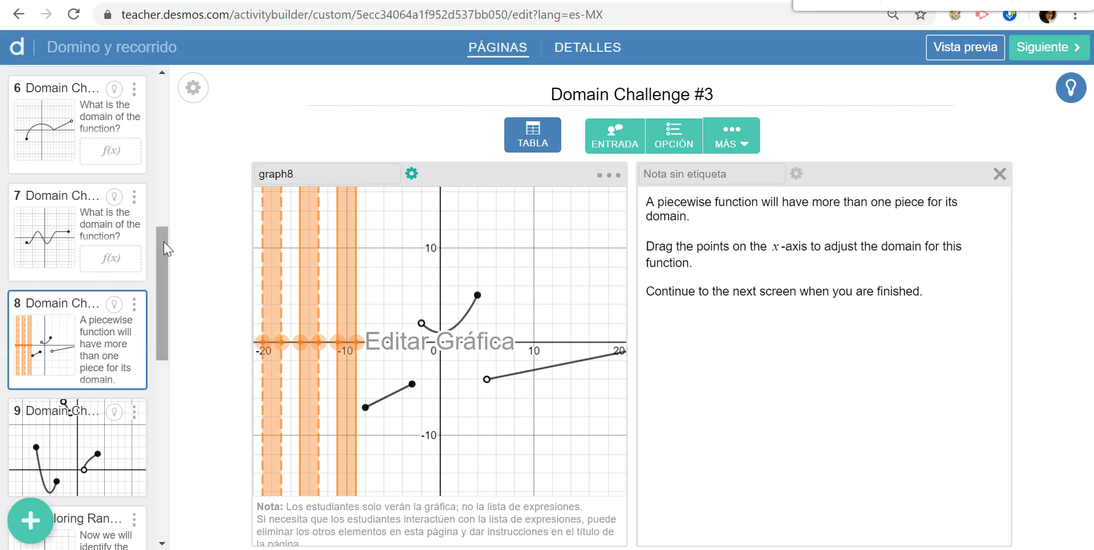
Browse the activity's pages and open page 3, "Write the inequality."
drag(160, 240, 172, 54)
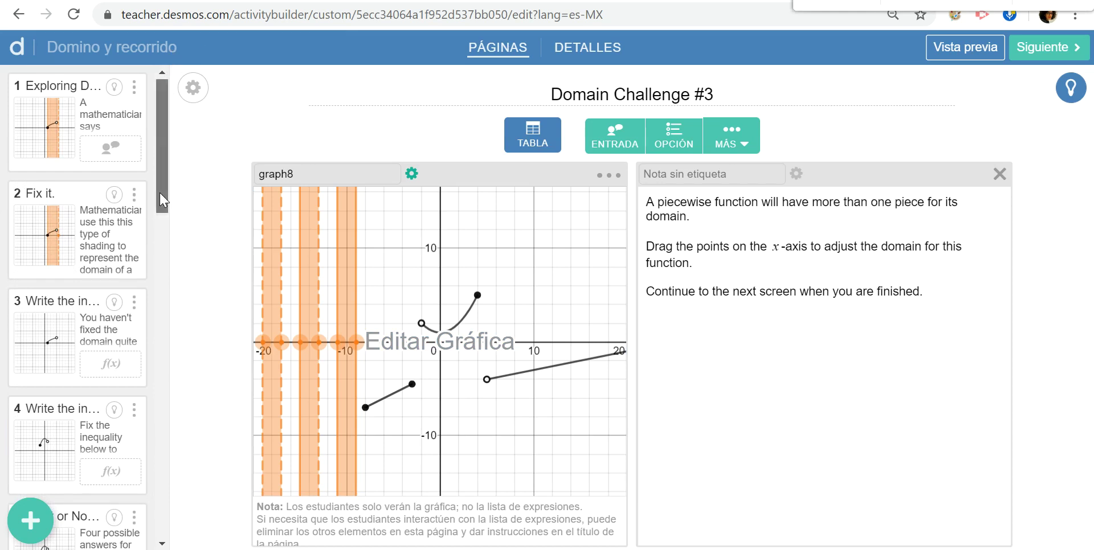
scroll(160, 193, down, 20)
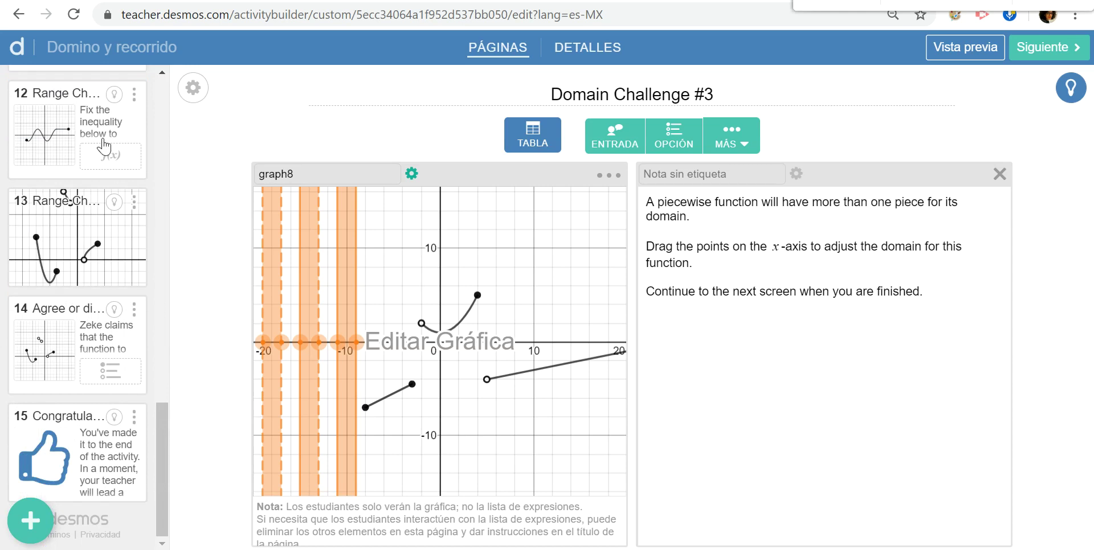
scroll(154, 176, up, 20)
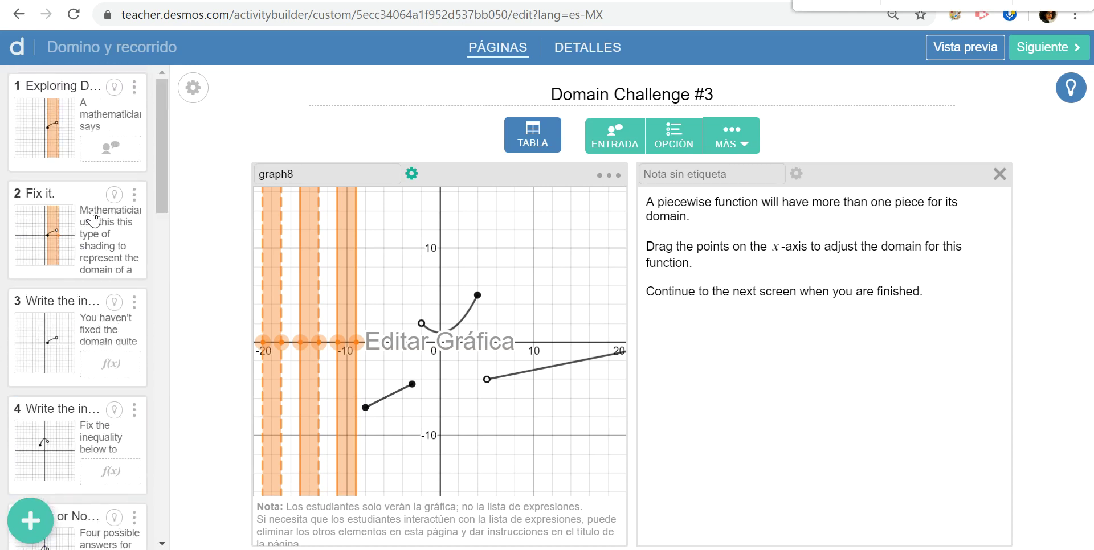
click(106, 340)
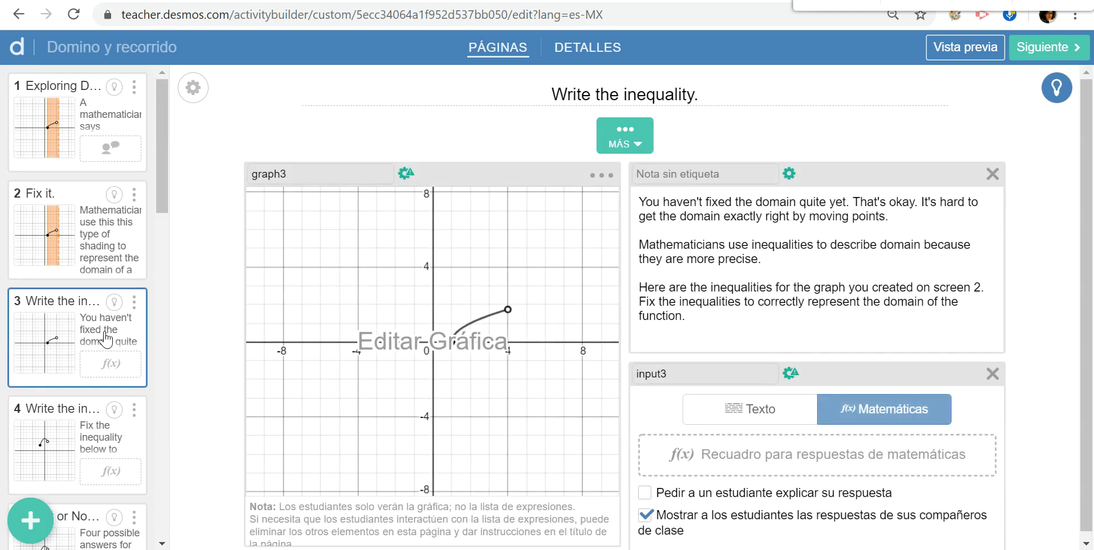
Check the duplicate and delete options of page 3, and add a blank page after it
click(134, 303)
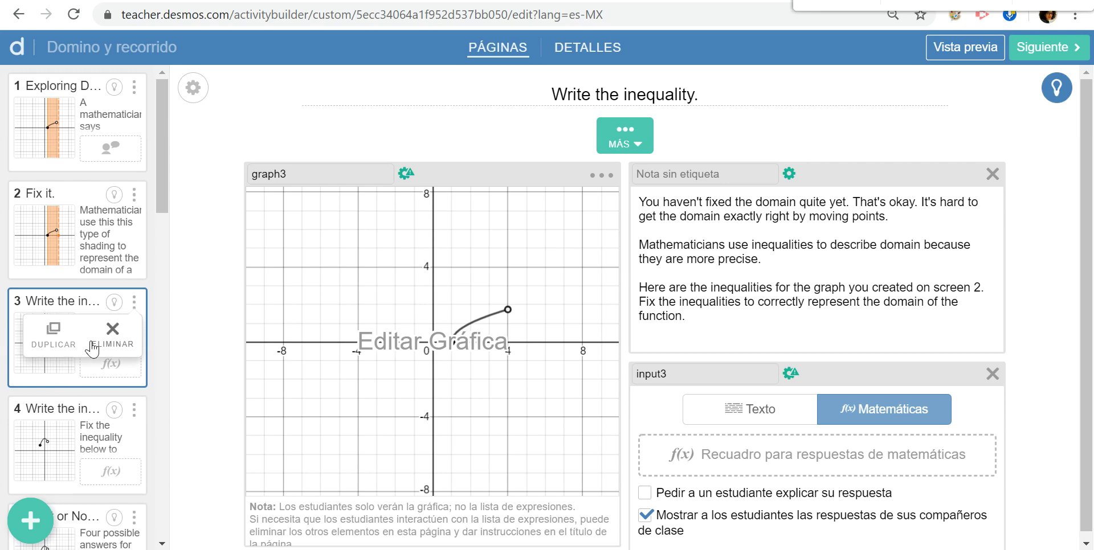
click(110, 391)
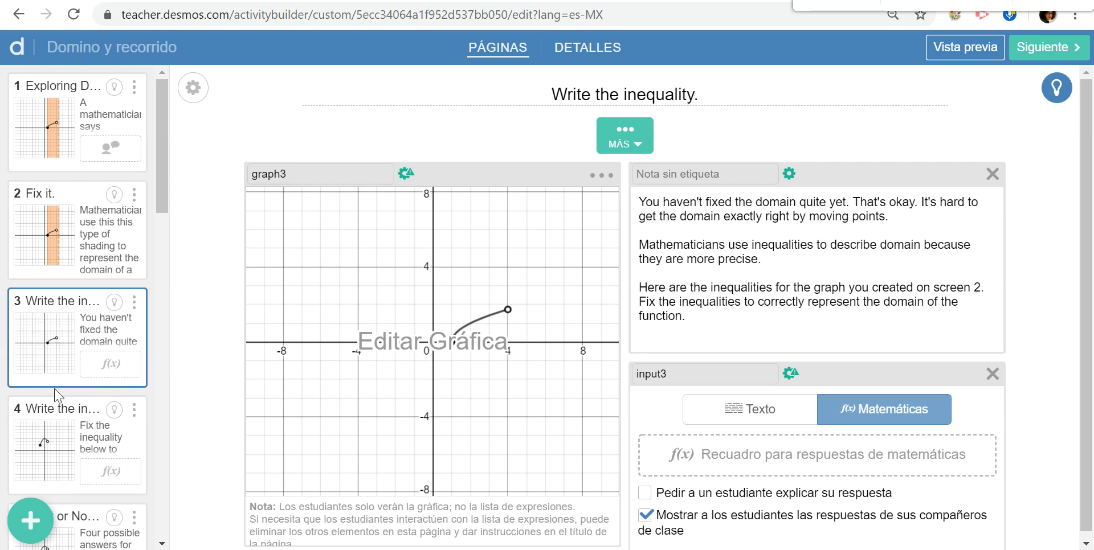
click(31, 521)
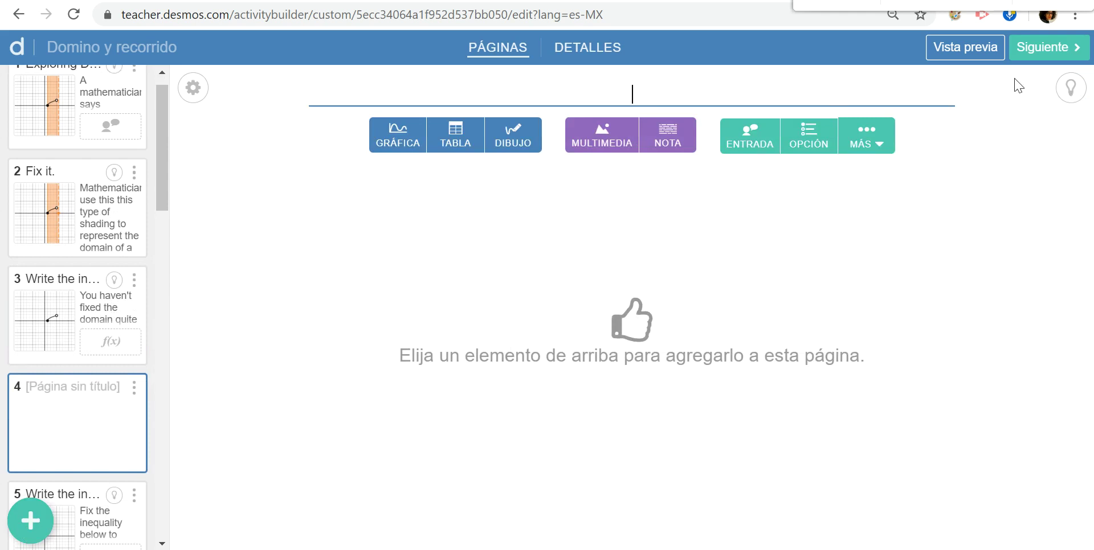
Go to teacher.desmos.com, switch the site to Spanish and browse the list of custom activities
click(181, 13)
text(teacher.desmos.com)
key(Return)
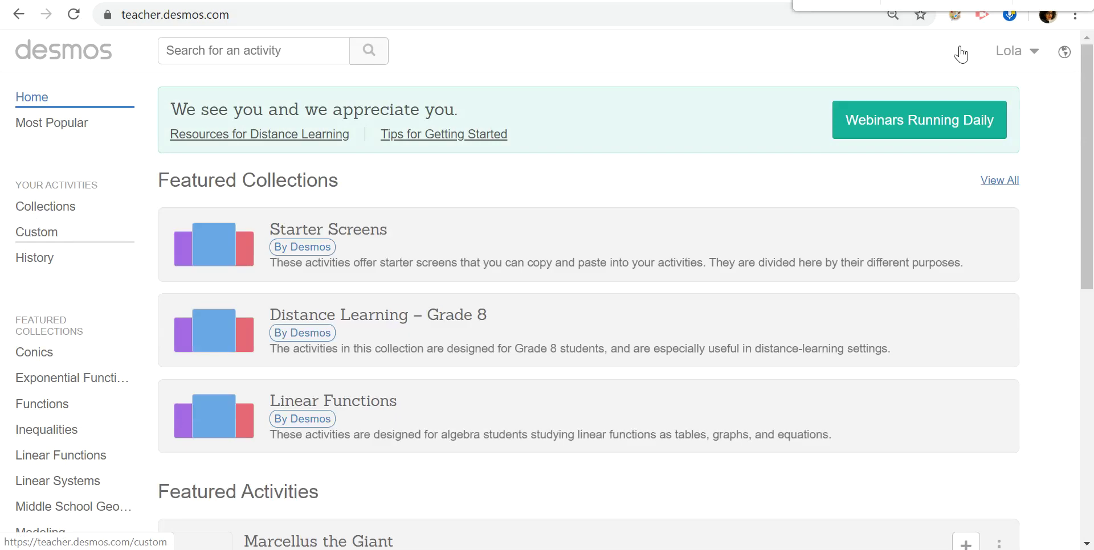
click(1064, 52)
click(937, 135)
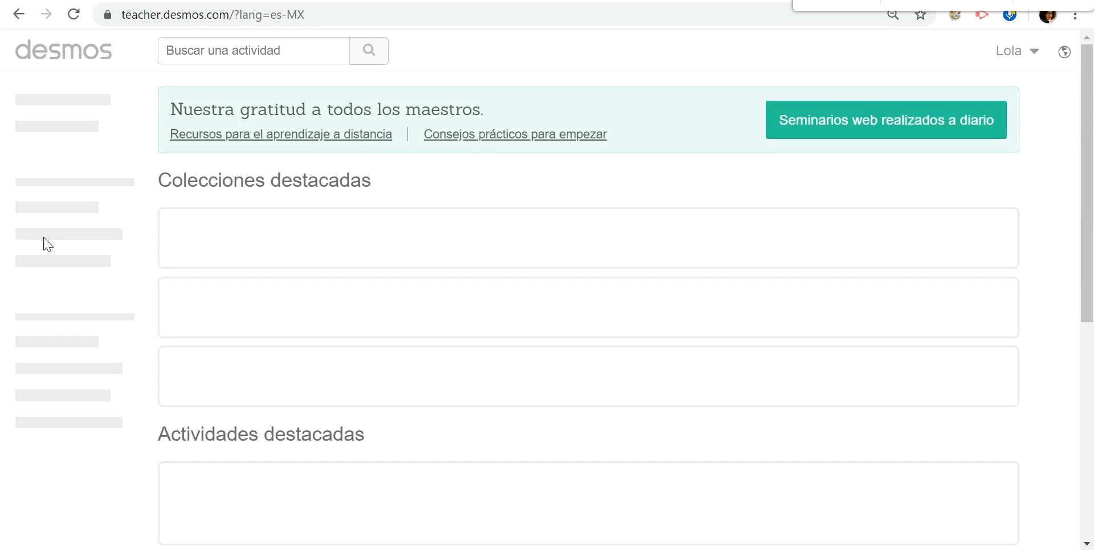
click(46, 233)
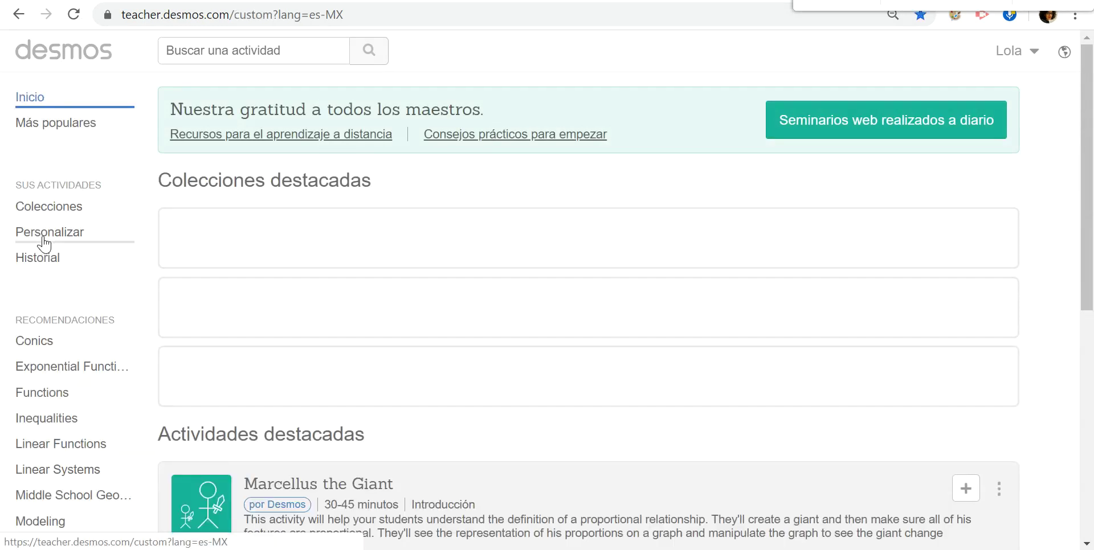
scroll(593, 409, down, 3)
scroll(593, 410, up, 3)
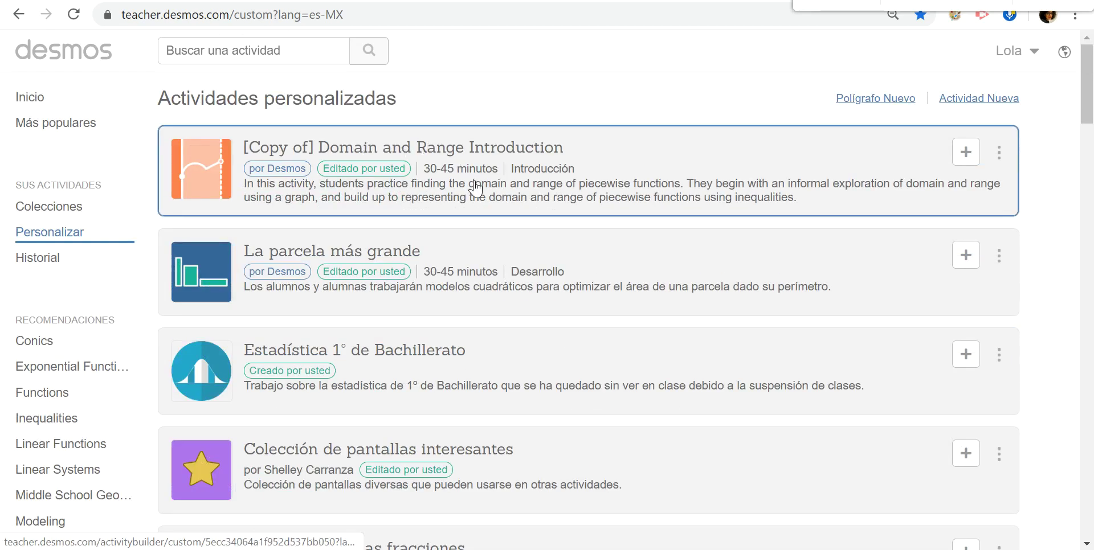
Delete the activity "[Copy of] Domain and Range Introduction" and return to the custom activities list
click(998, 153)
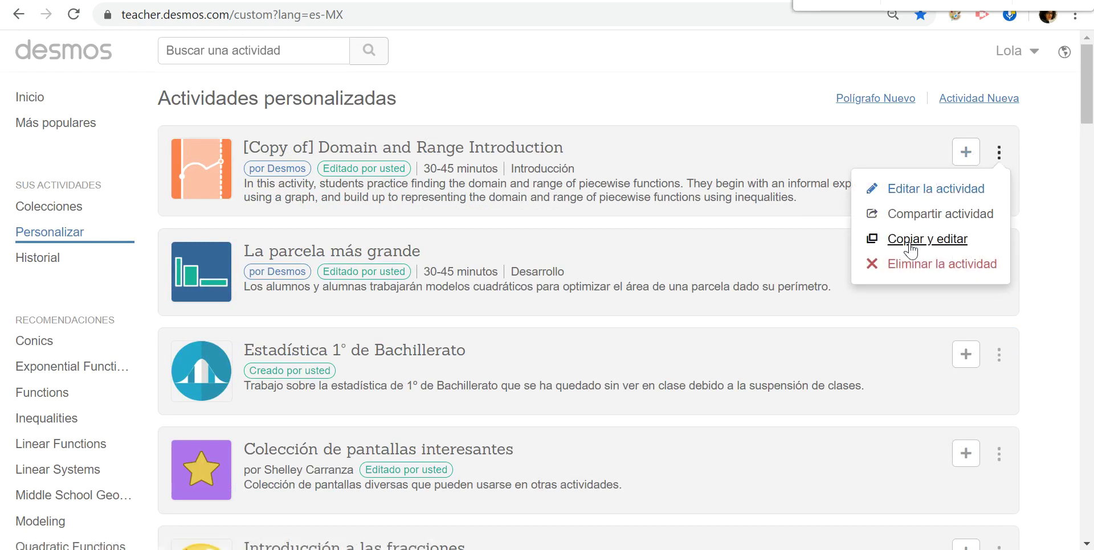
click(914, 262)
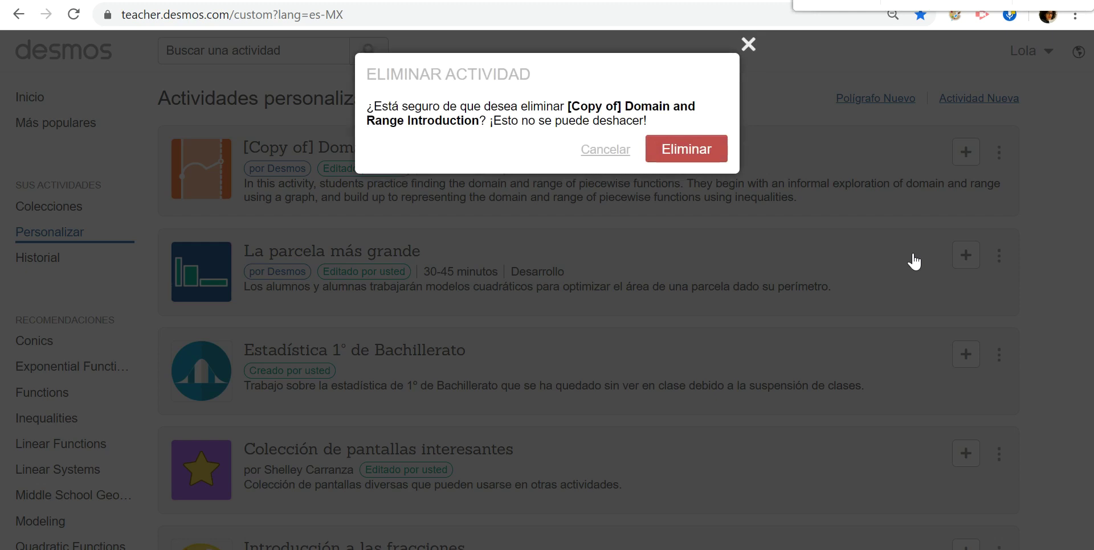
click(695, 151)
click(693, 150)
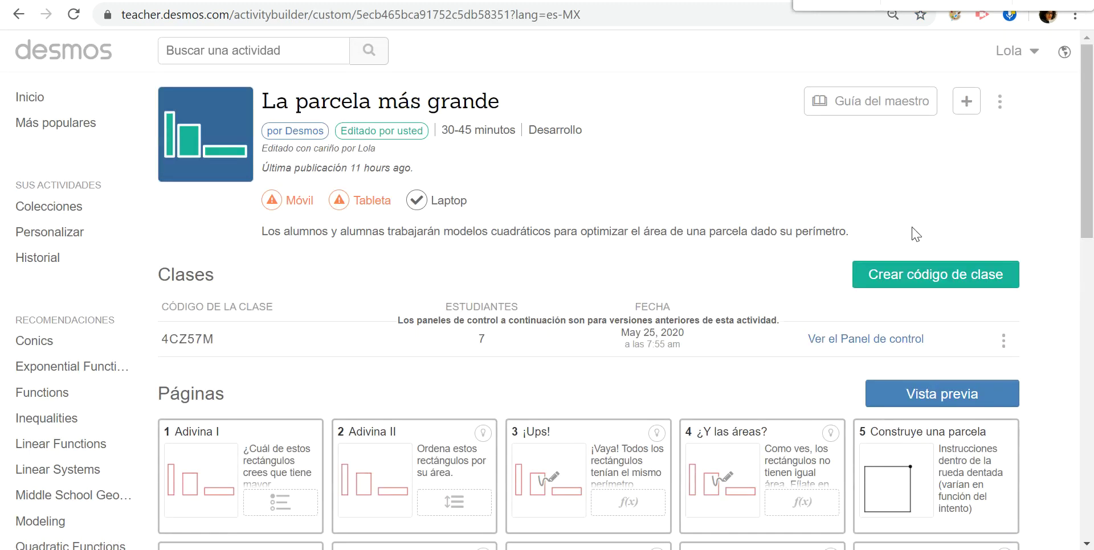
click(43, 232)
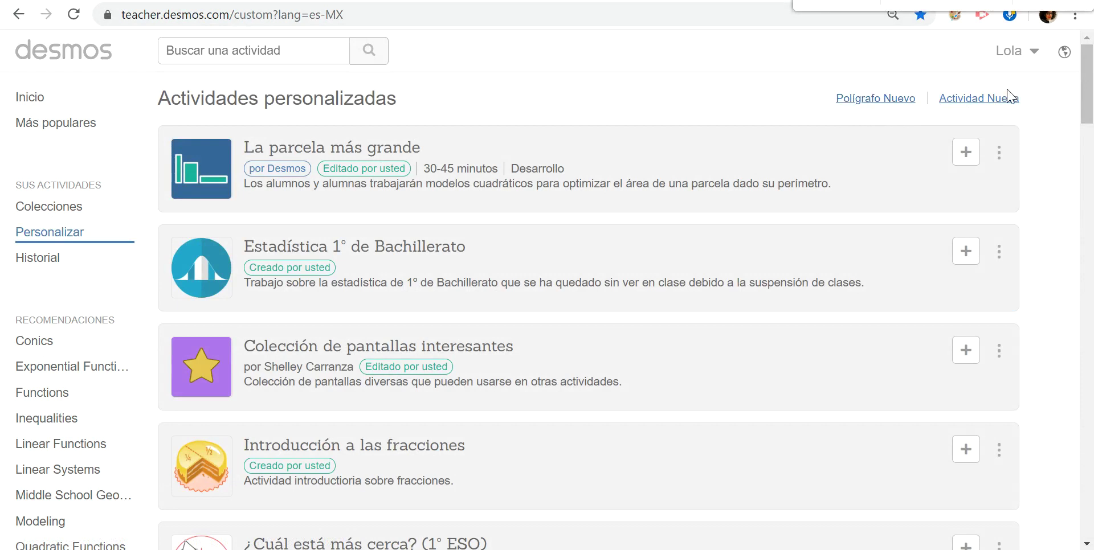
Create a new activity titled "Actividad de prueba" and review its sharing and description details
click(962, 106)
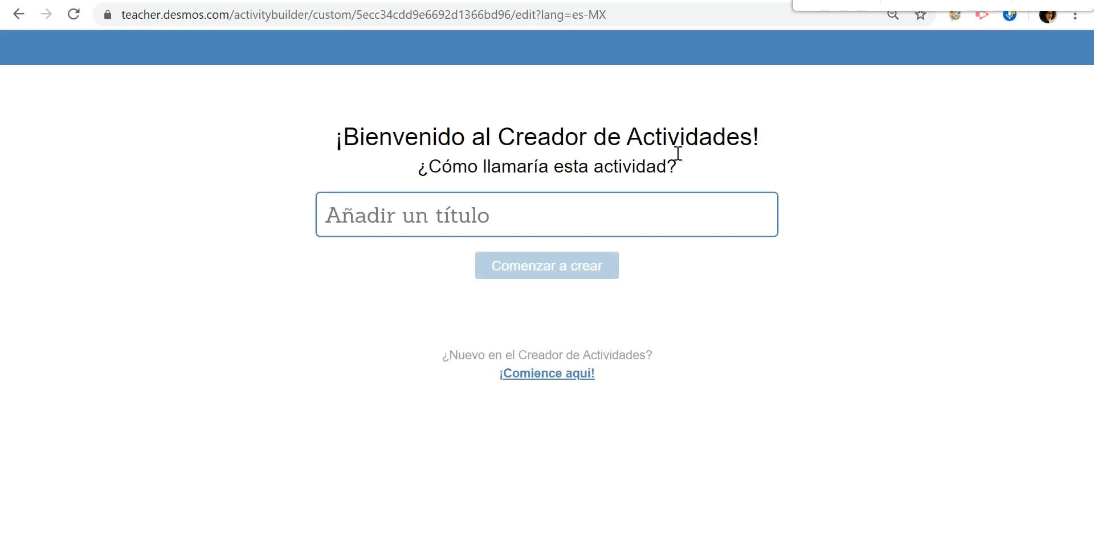
click(450, 205)
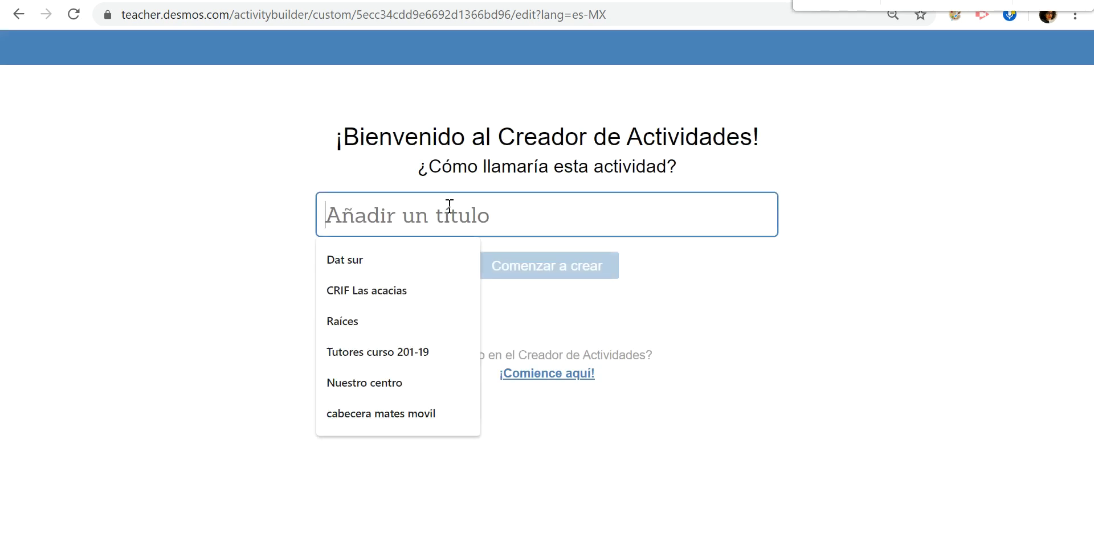
text(Actividad p)
key(BackSpace)
text(de prueba)
click(532, 272)
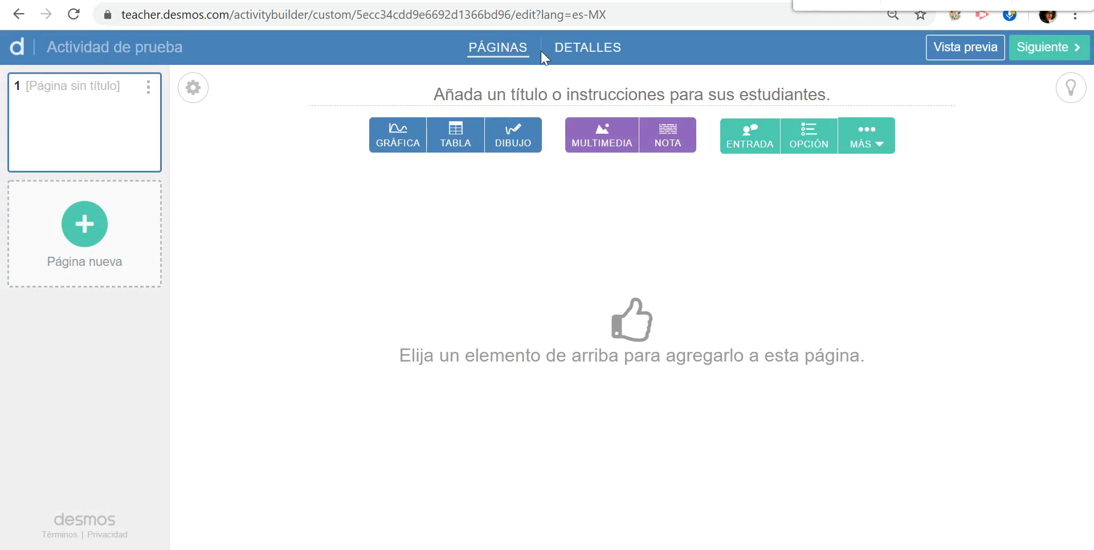
click(583, 49)
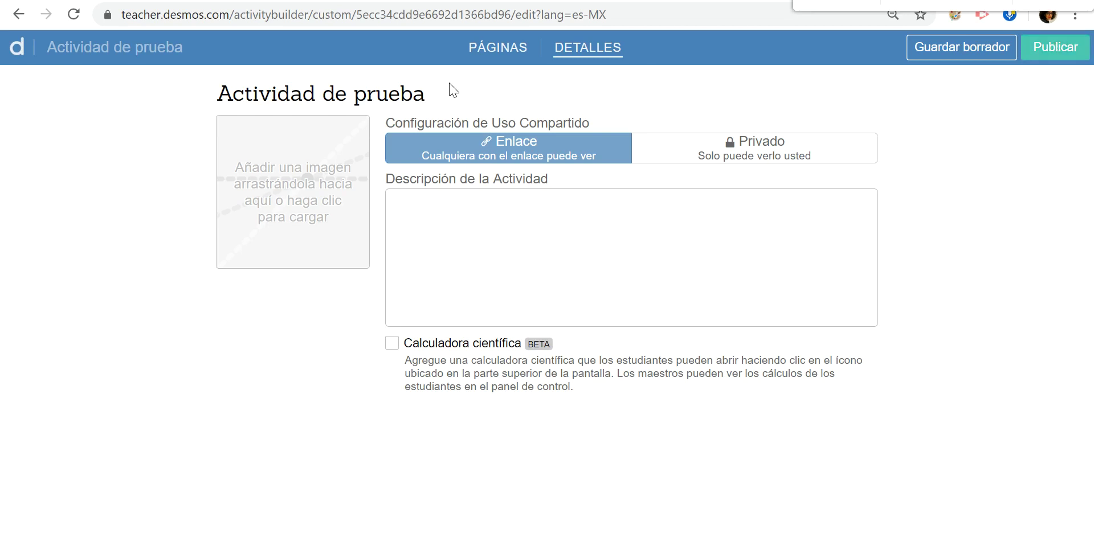
click(494, 51)
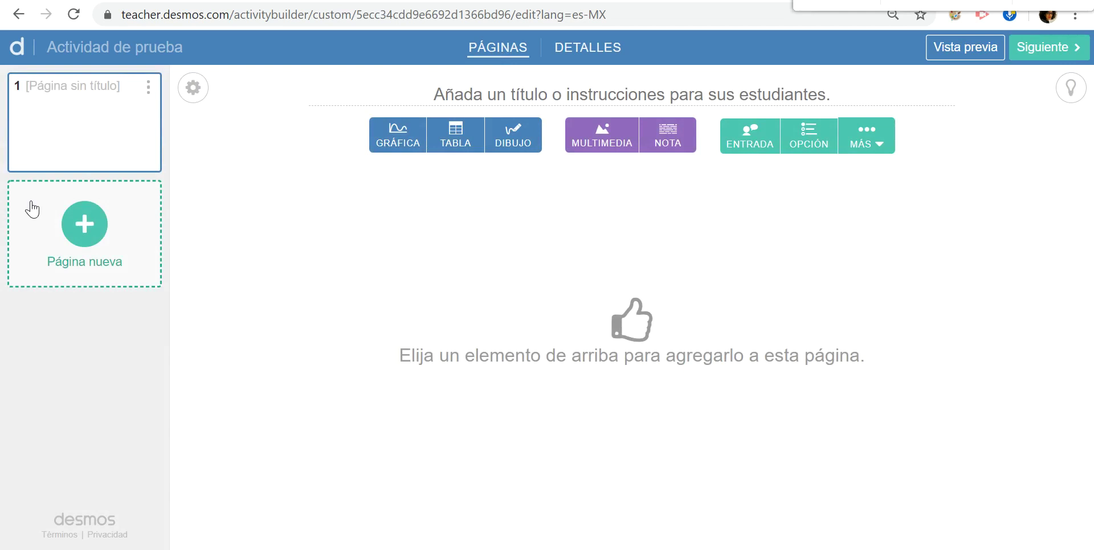
Add a graph to page 1 and plot y = x^2 in it
click(389, 126)
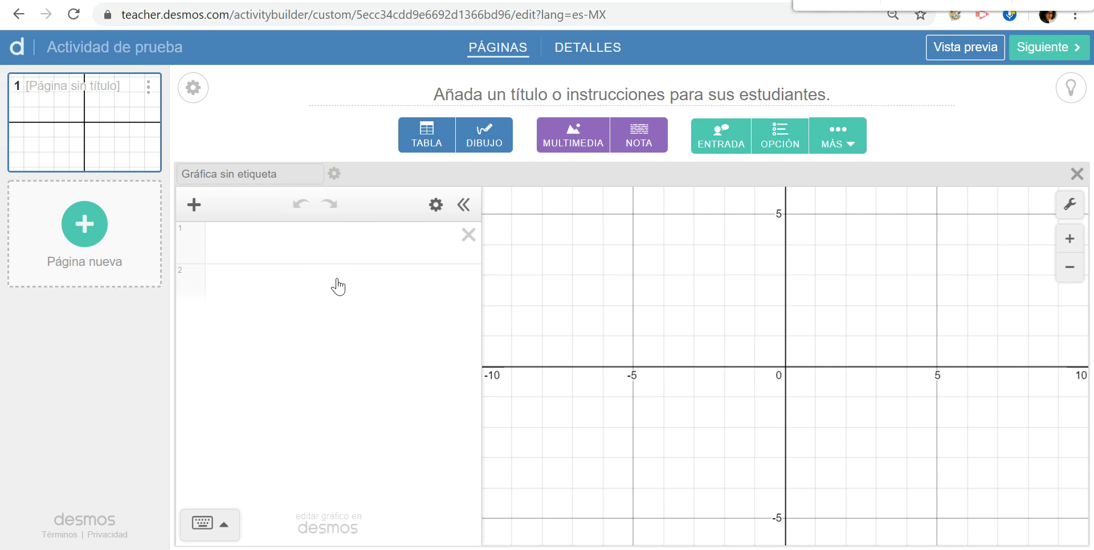
click(299, 248)
text(y=x^2)
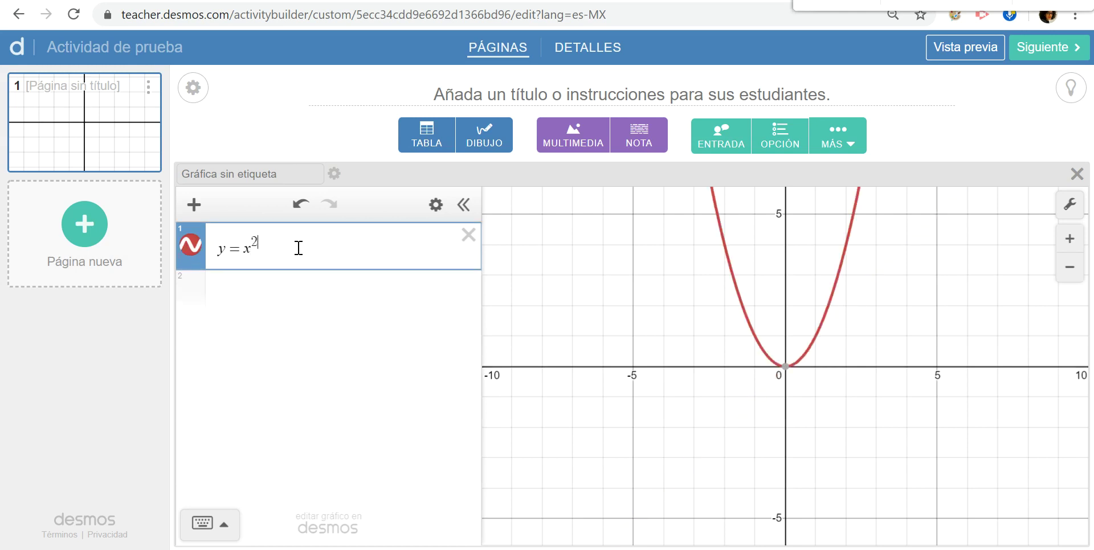
Add a note reading "Dibuja... ssldfjalskdfjkl" below the expression in the graph and check the other insertable item types
click(354, 293)
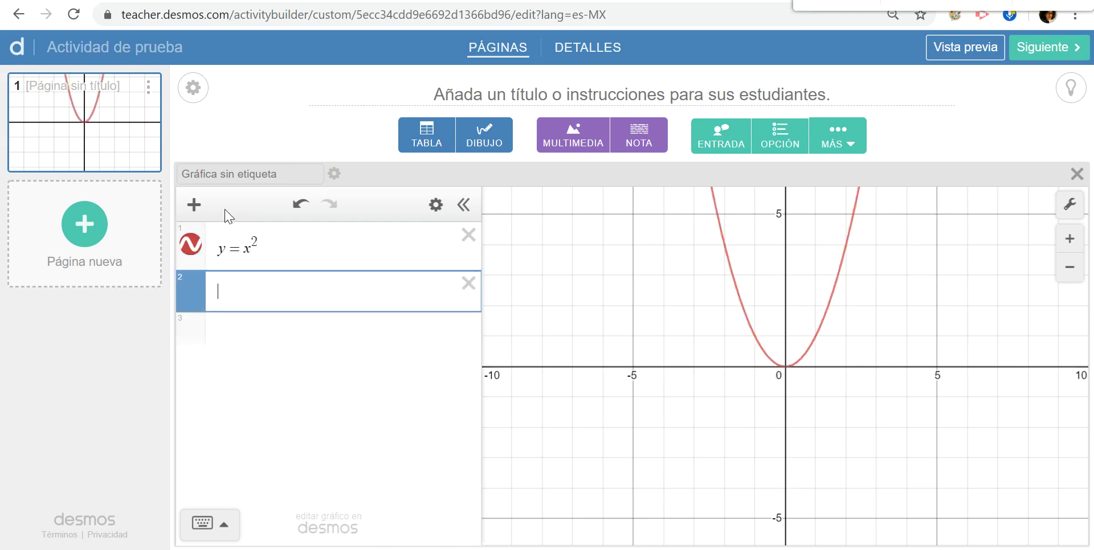
click(195, 205)
click(226, 285)
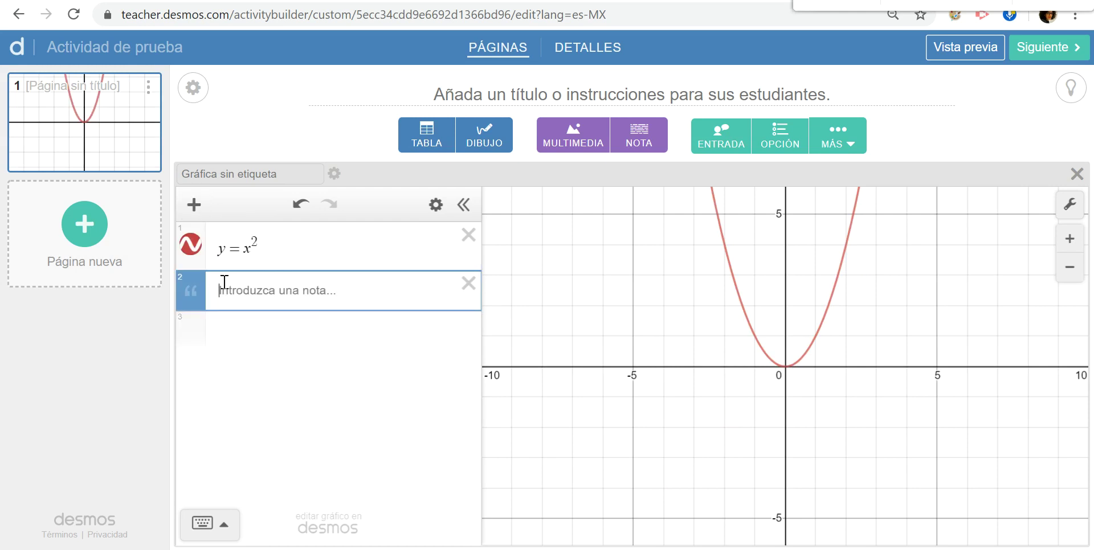
text(Dibuja... ssldfjalskdfjkl)
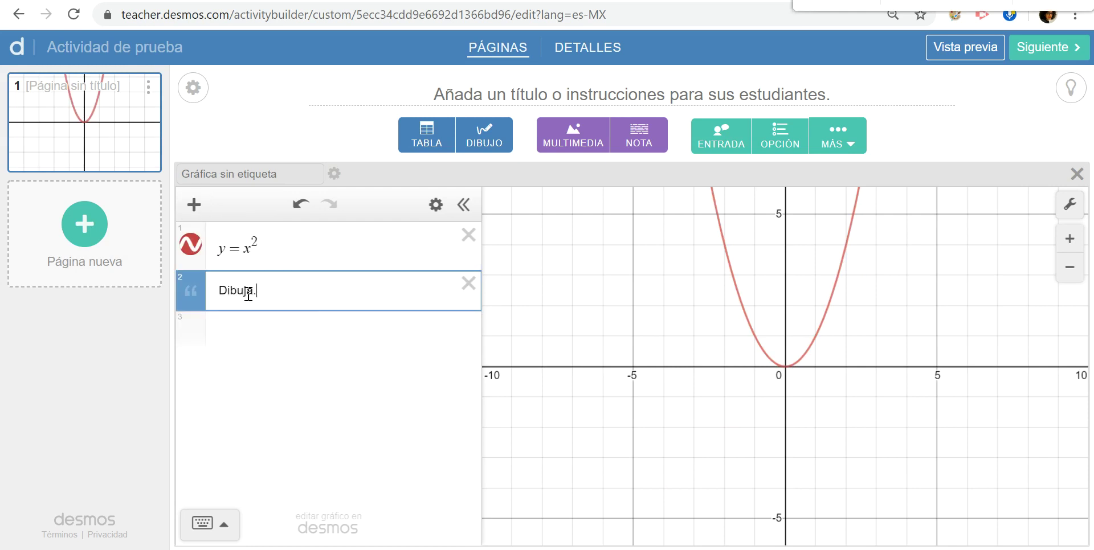
click(247, 345)
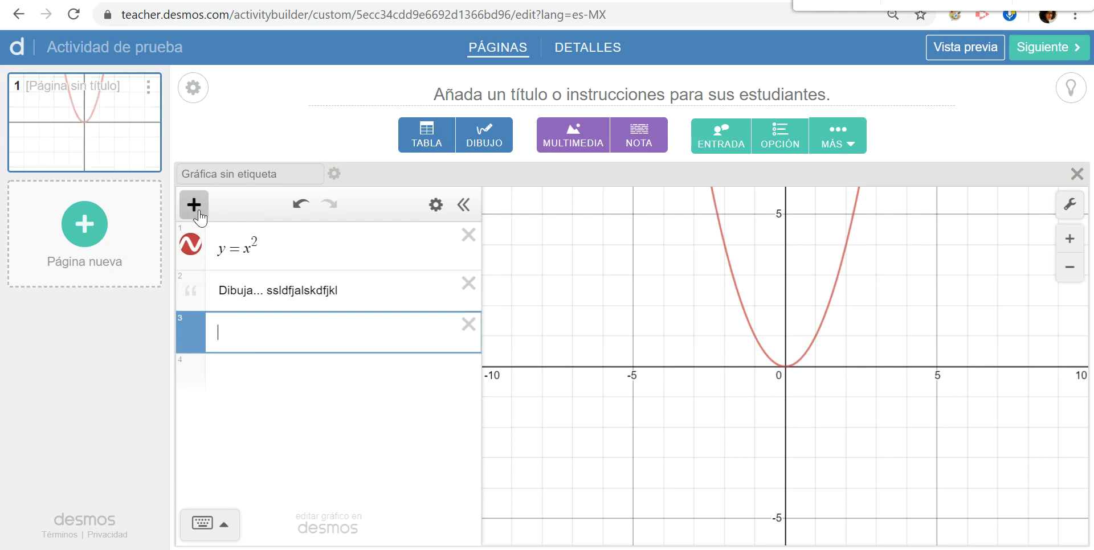
click(194, 204)
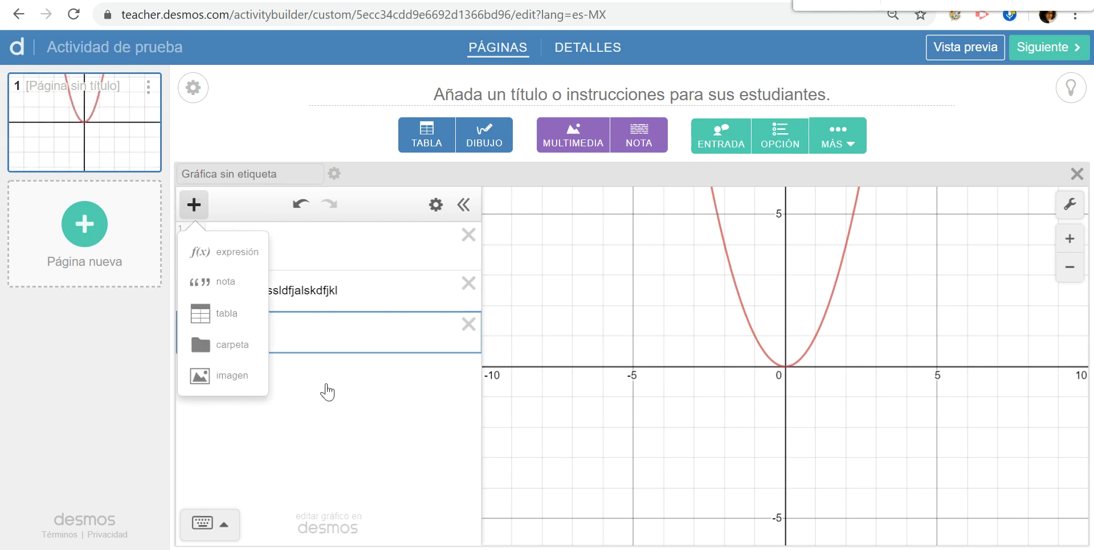
click(328, 384)
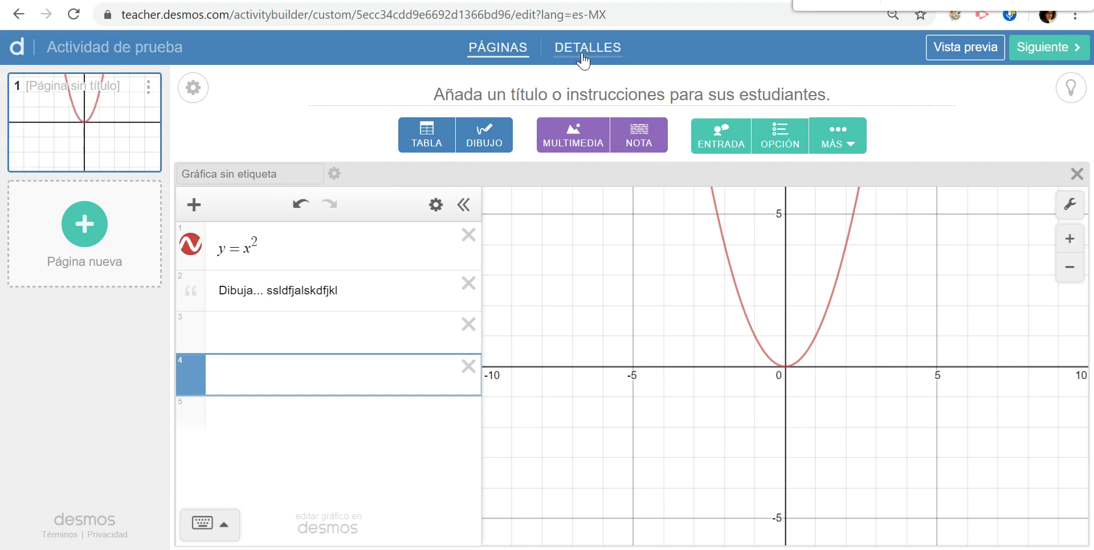
Preview the page as students see it, and view the graph with its expression list collapsed
click(964, 57)
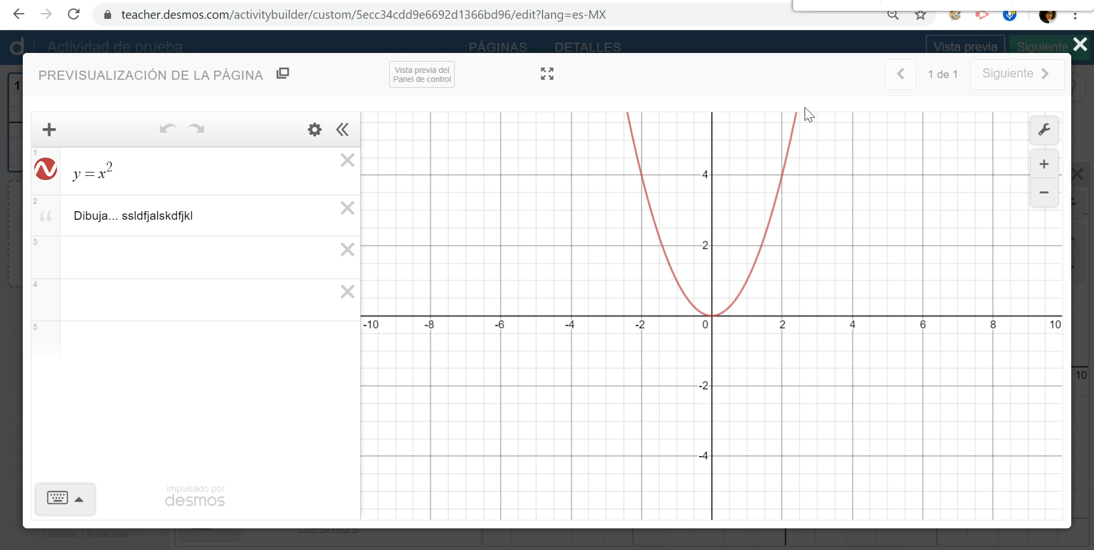
click(1079, 44)
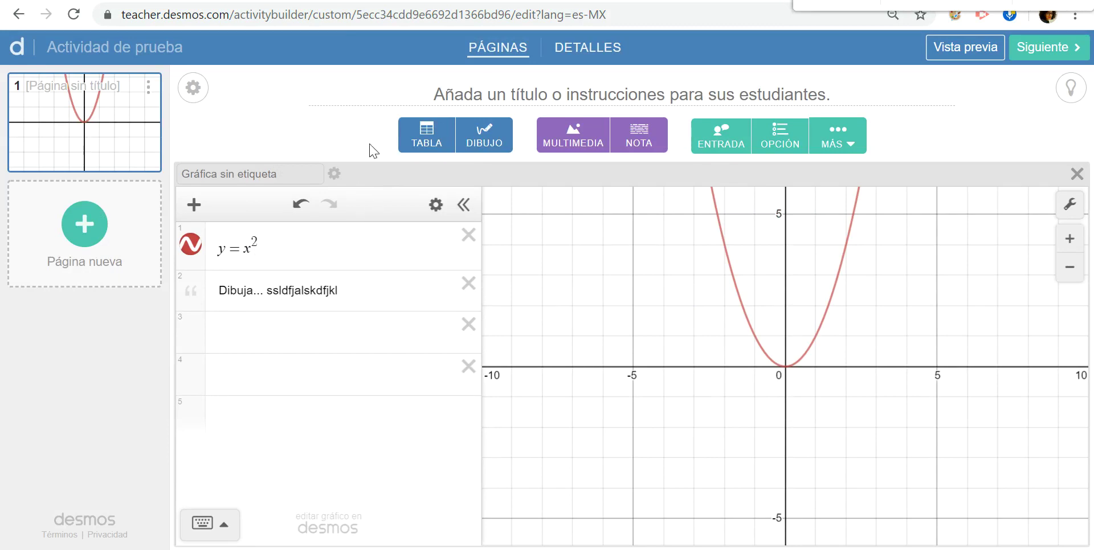
click(465, 207)
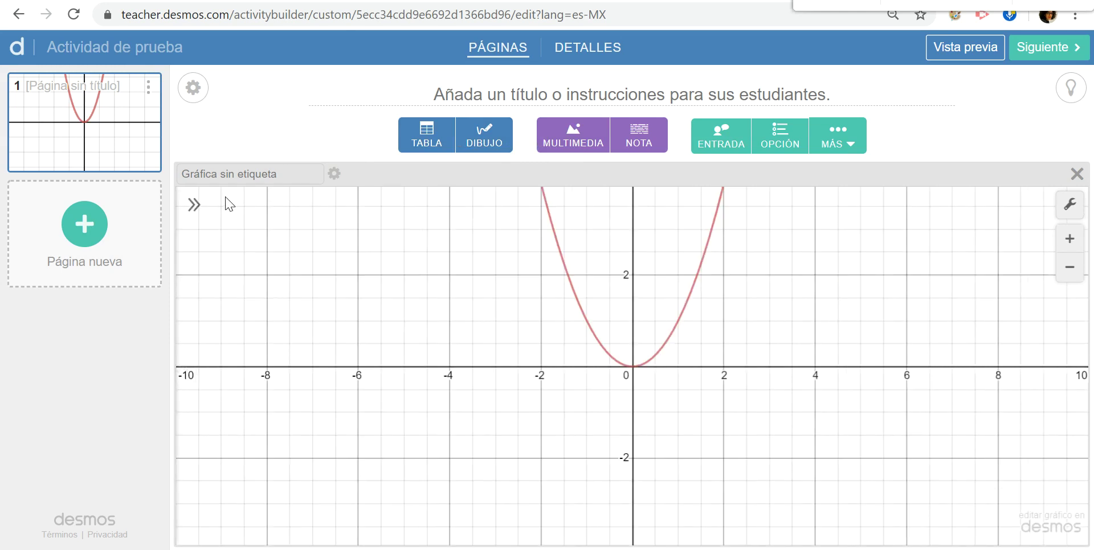
click(193, 205)
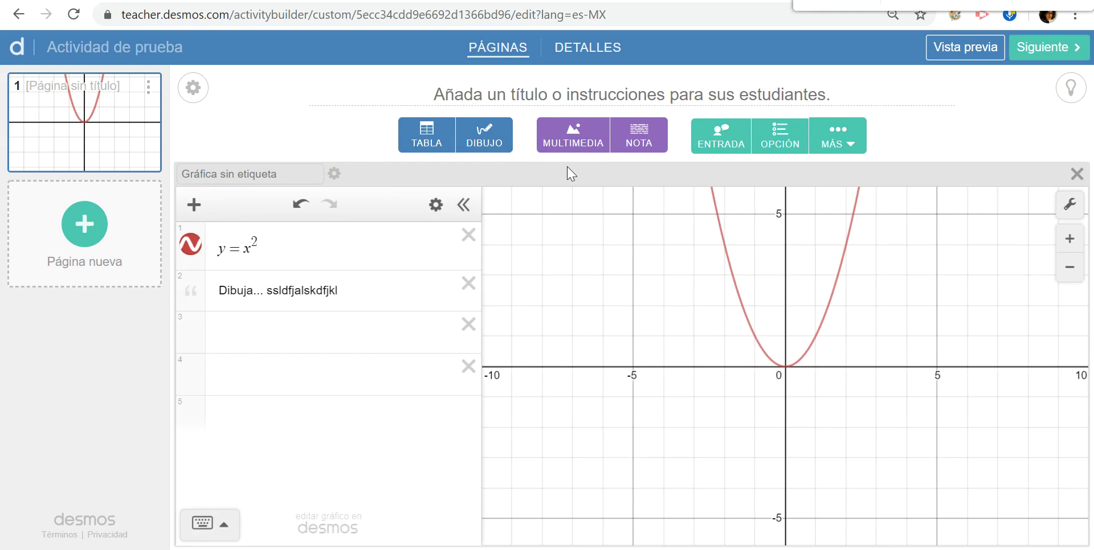
Add a note beside the graph with the lines "akhfdkjasdfa", "asdfa", "dfads", a blank line, "asdfdsa" and "fsad", and check the graph's editor
click(651, 139)
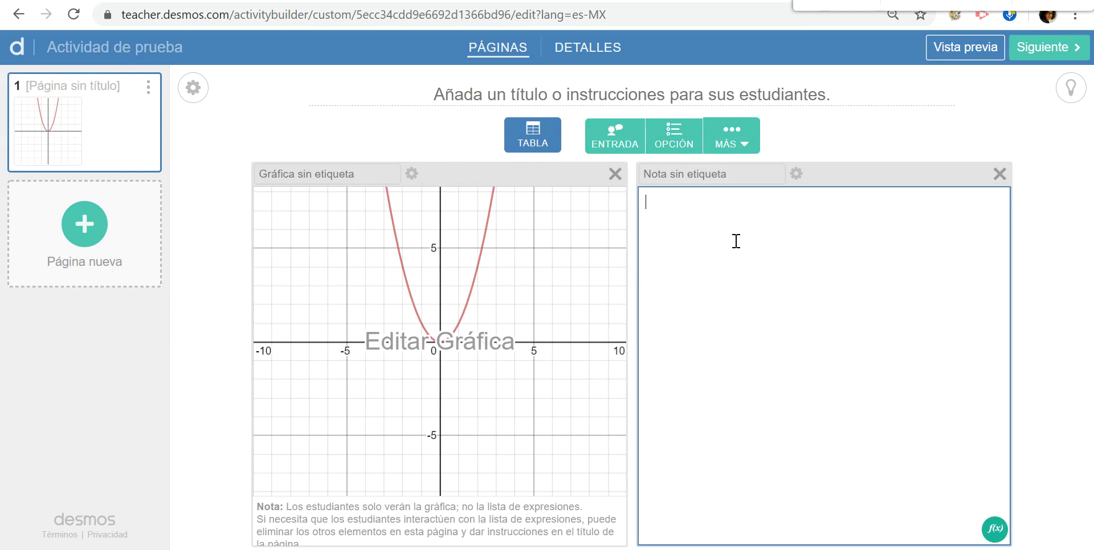
text(akhfdkjasdfa)
key(Return)
text(asdfa)
key(Return)
text(dfads)
key(Return)
key(Return)
text(asdfdsa)
key(Return)
text(fsad)
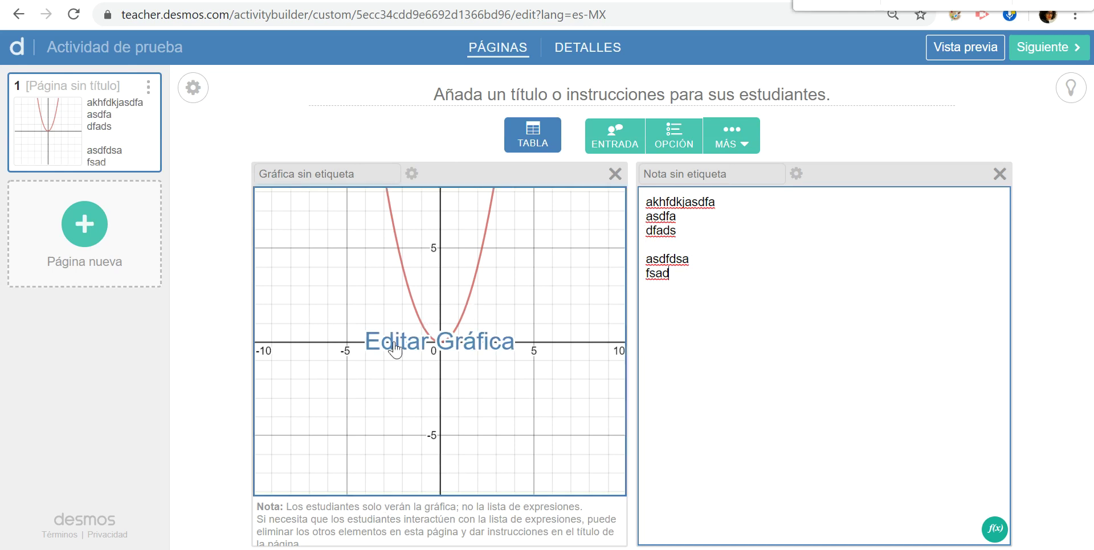
click(415, 344)
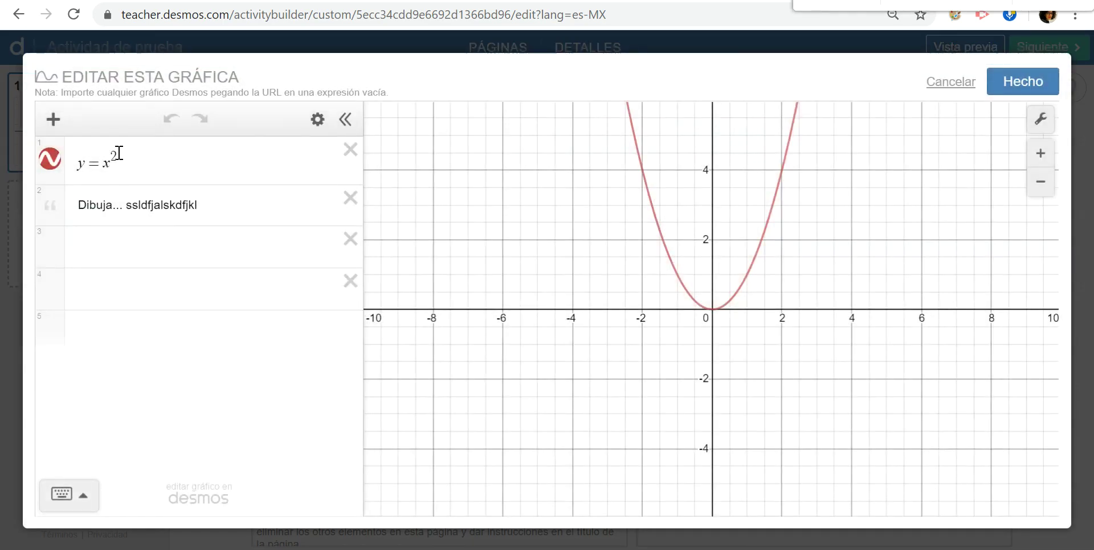
click(1018, 93)
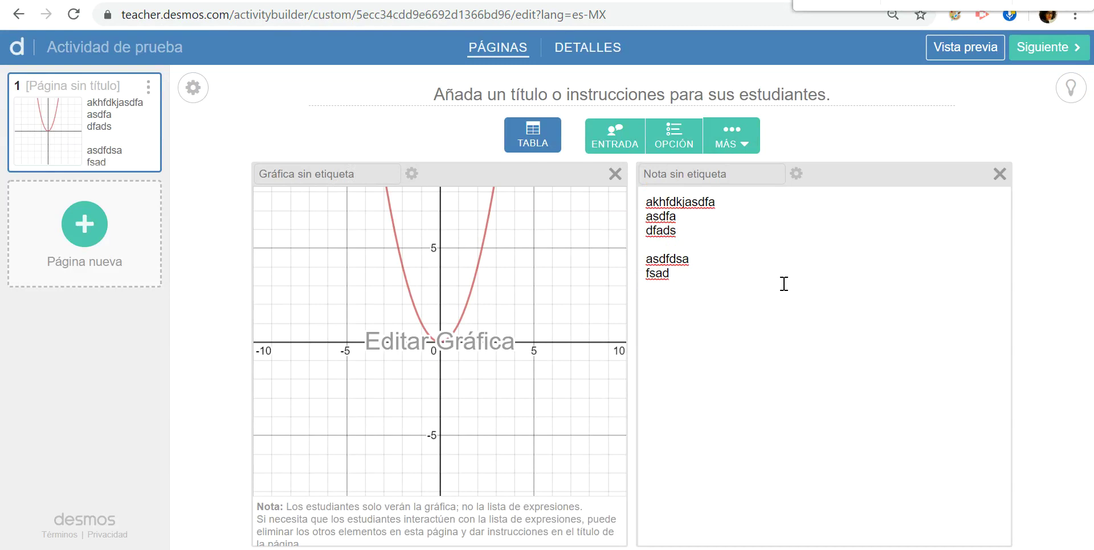
Add a table to the page with the column headers "safsdf" and "asdfadsf"
click(529, 144)
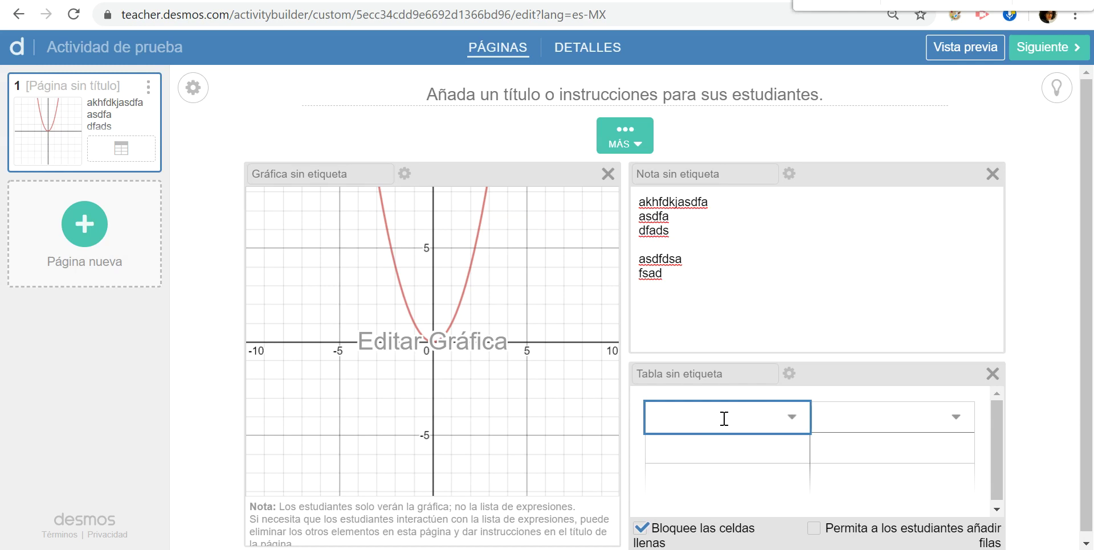
text(safsdf)
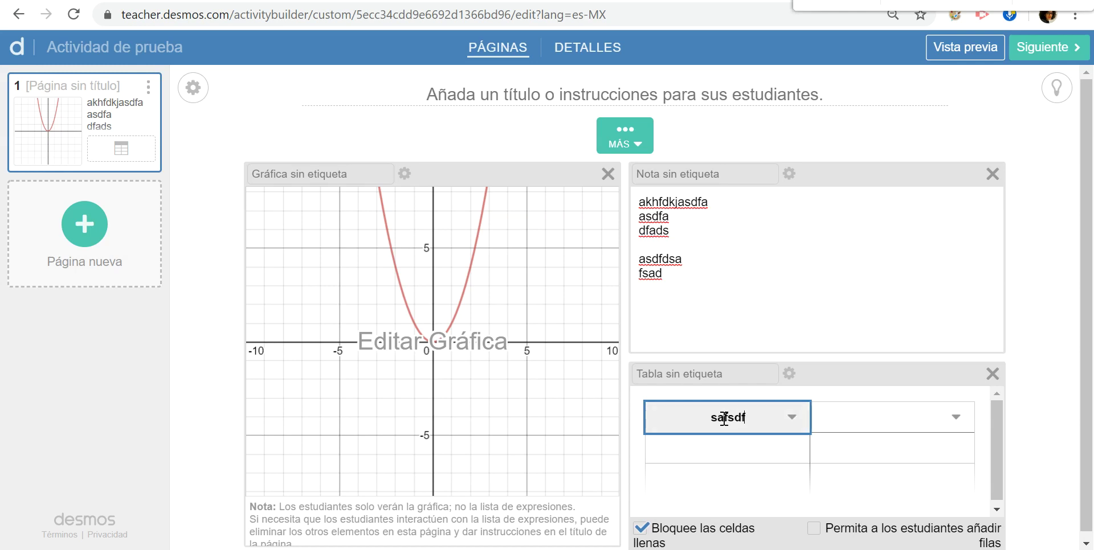
click(821, 417)
text(asdfadsf)
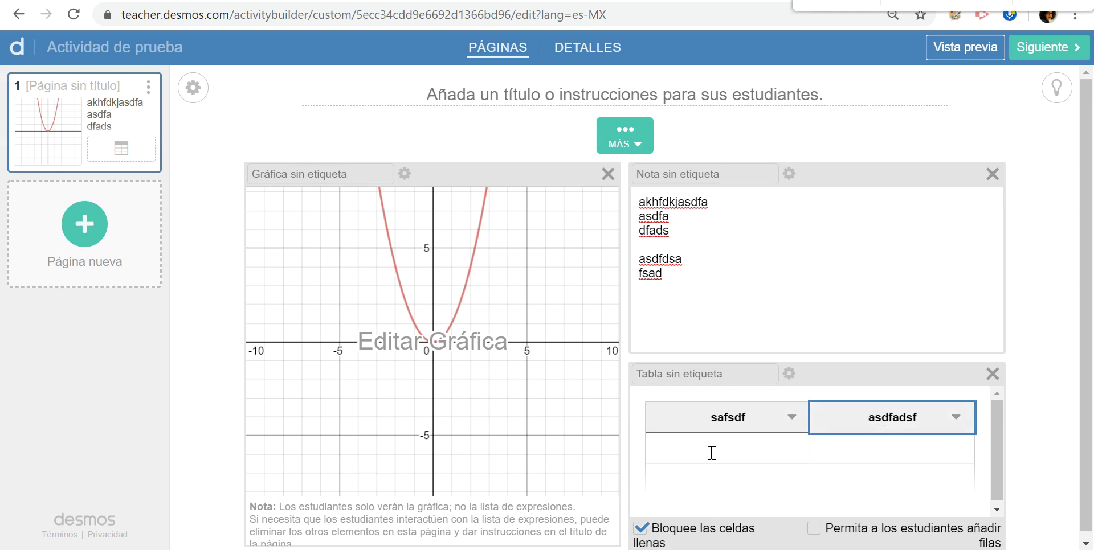
Enter 2 in the table's first cell, turn off locking of filled cells, and select the empty cells in the second column
click(707, 453)
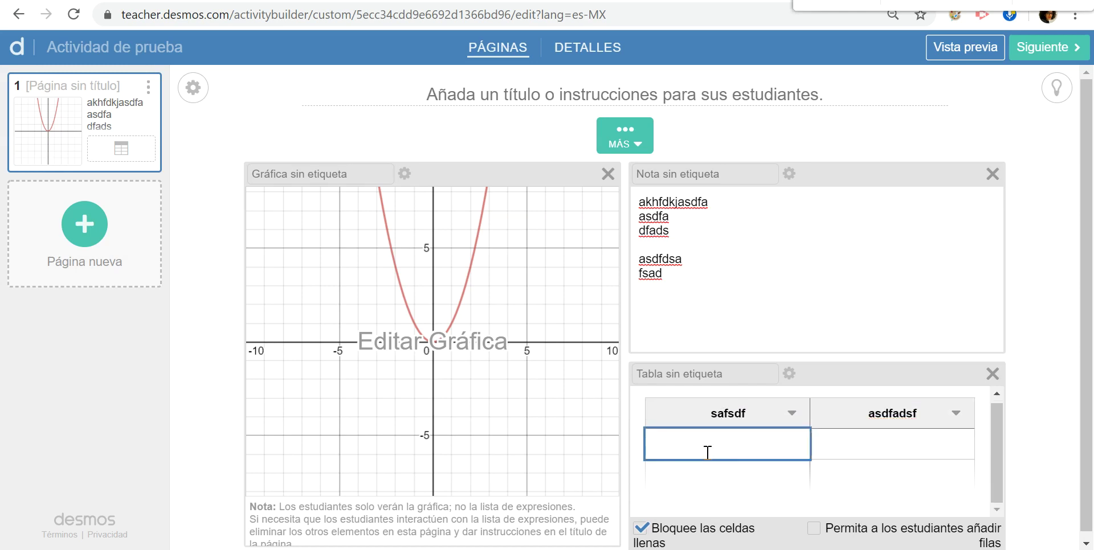
text(2)
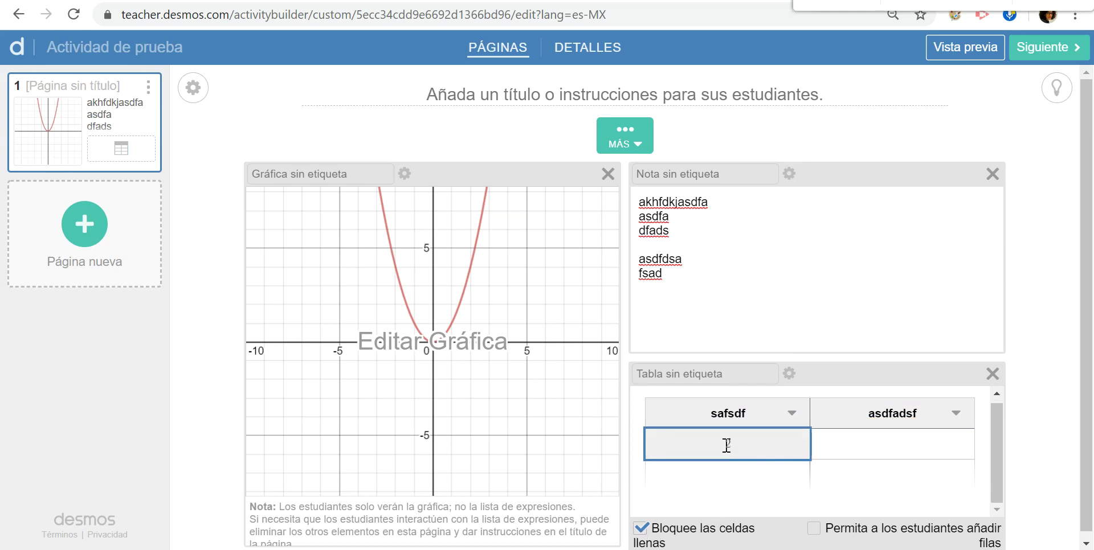
click(642, 530)
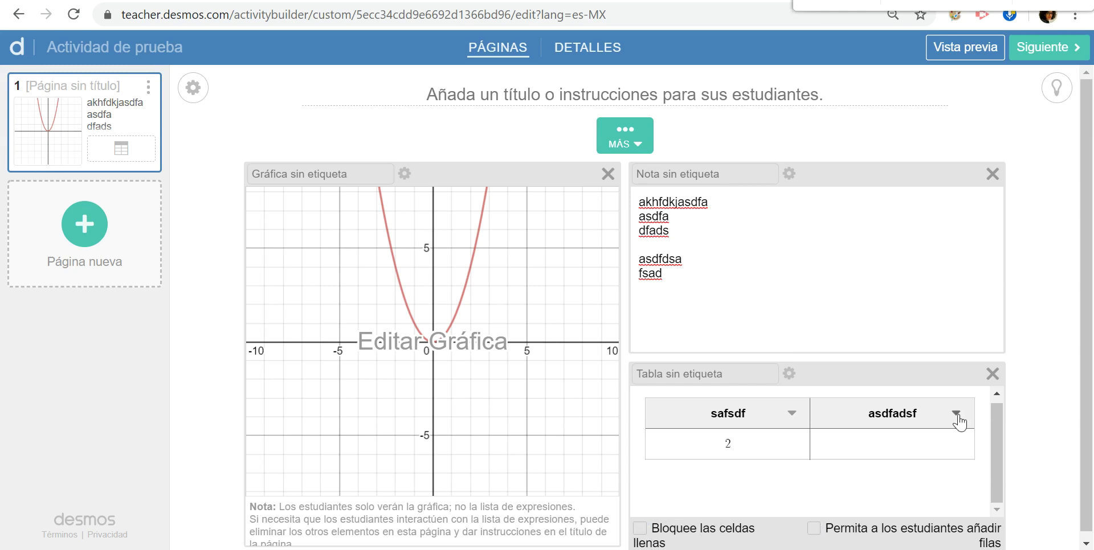
click(912, 451)
click(898, 469)
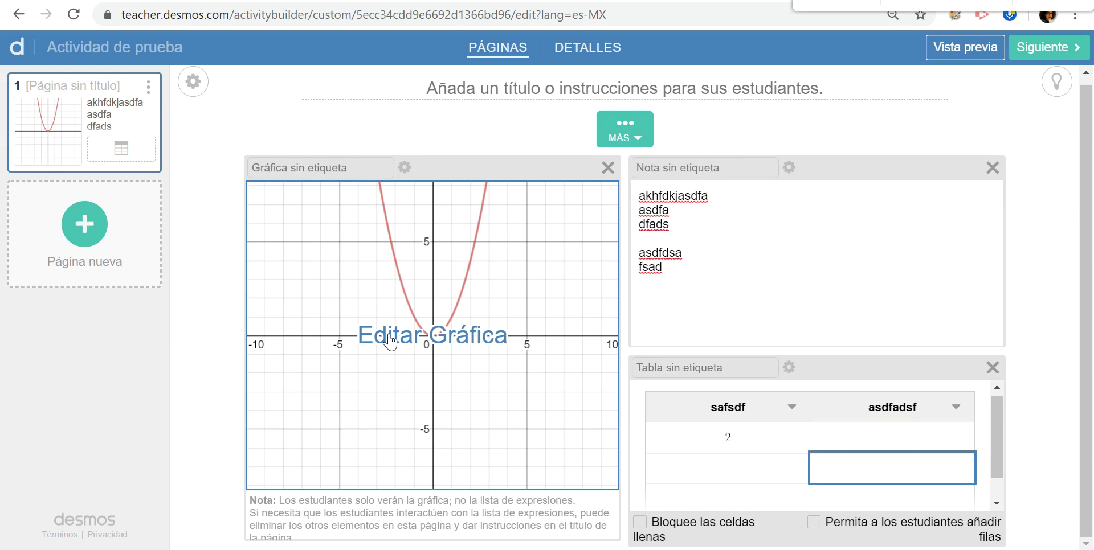
Replace the table with a math response input, with the explanation request and the showing of classmates' answers turned off
click(993, 369)
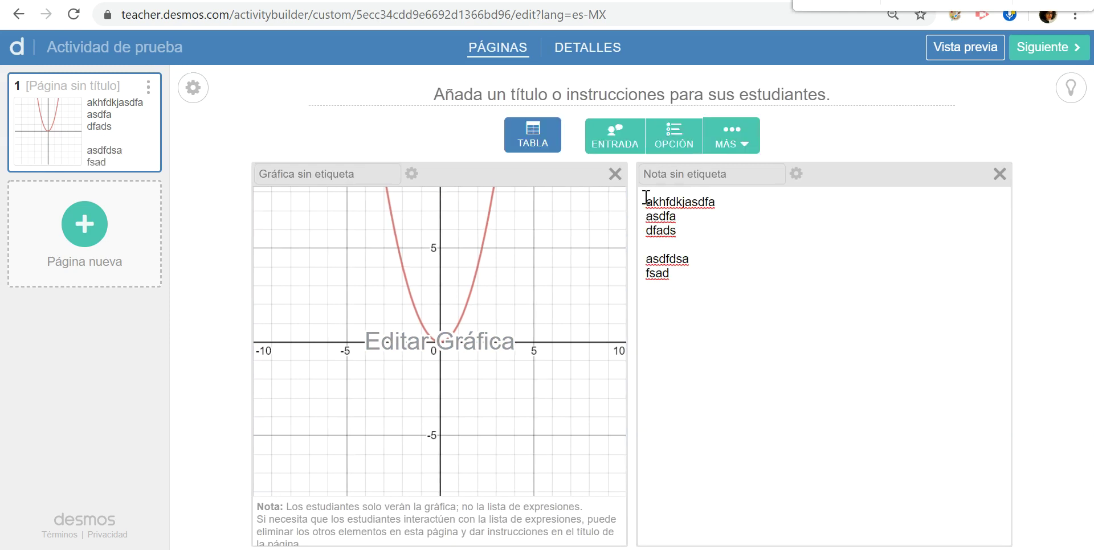
click(615, 146)
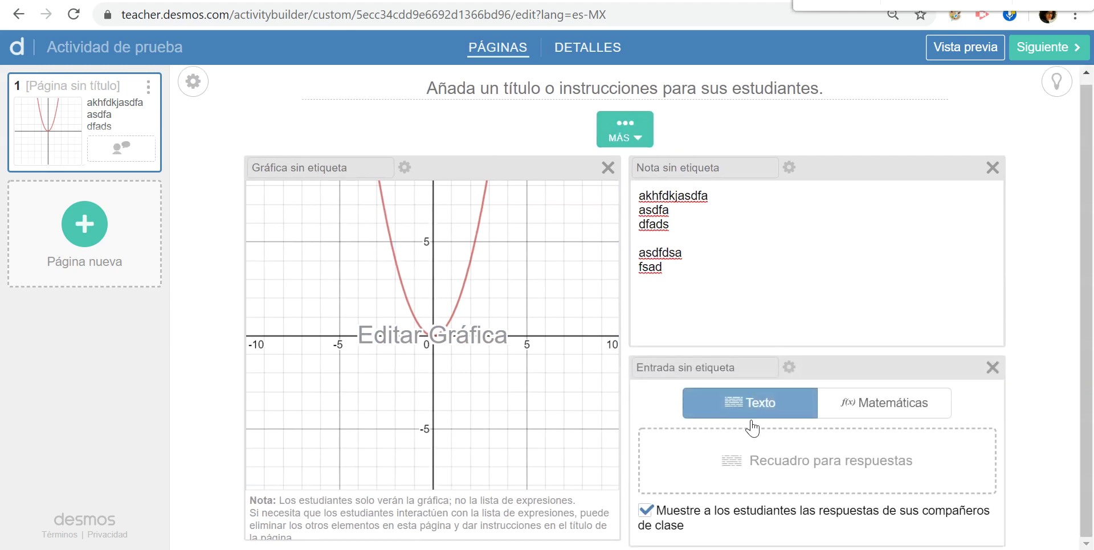
click(882, 403)
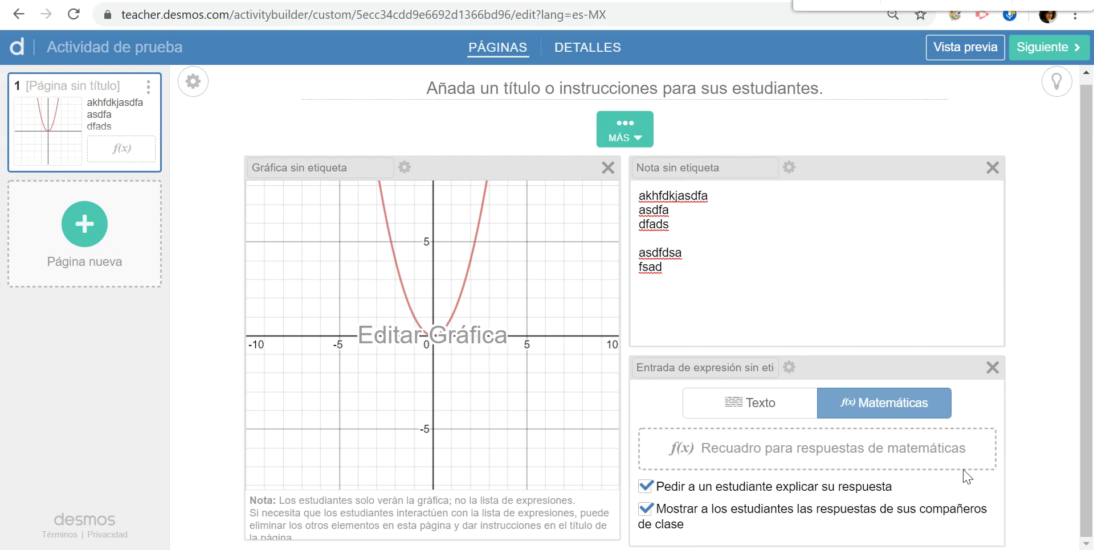
click(649, 485)
click(646, 512)
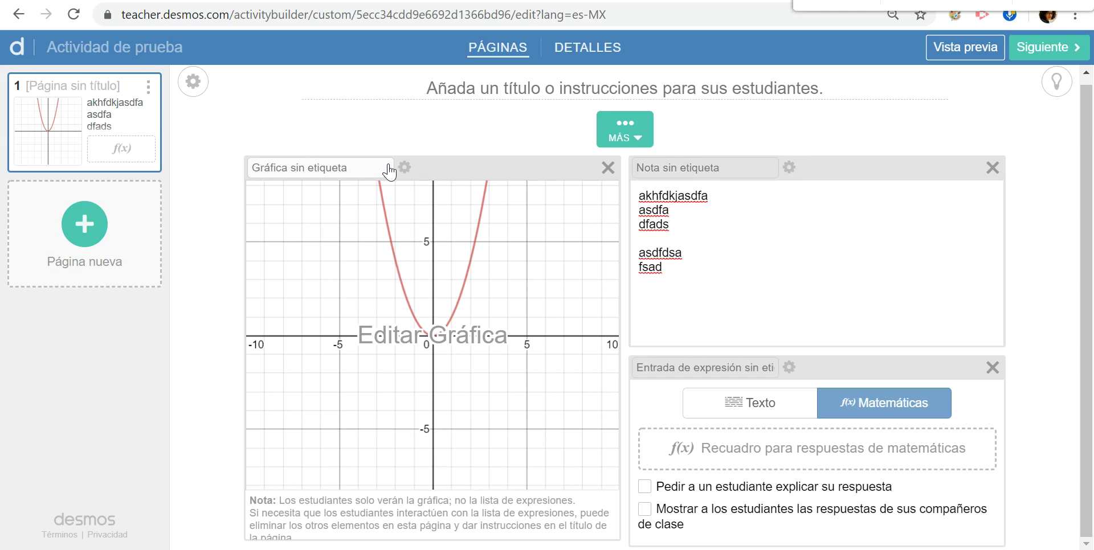
Add an action button element to the page and remove it again
click(636, 140)
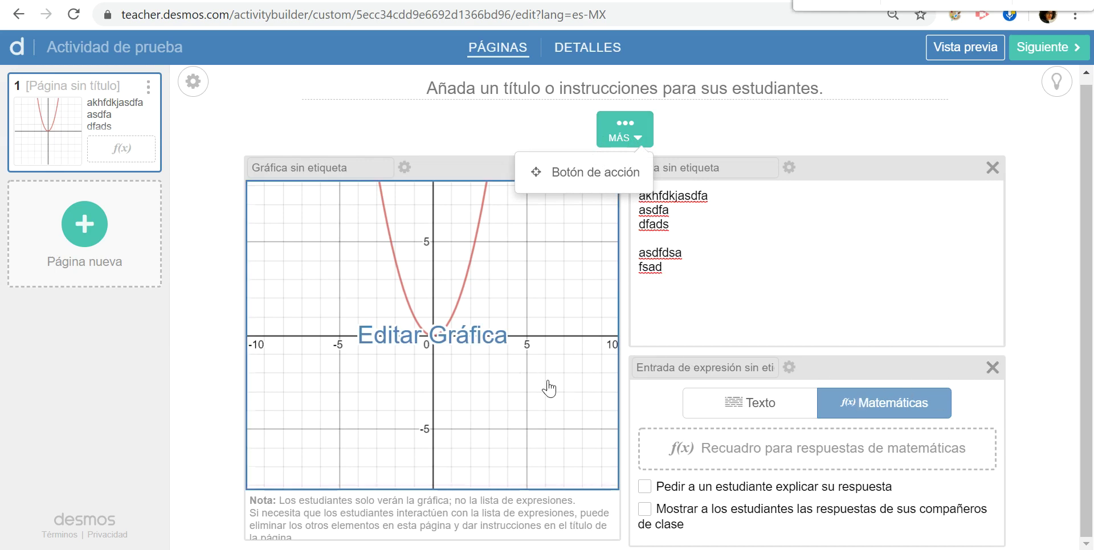
click(573, 172)
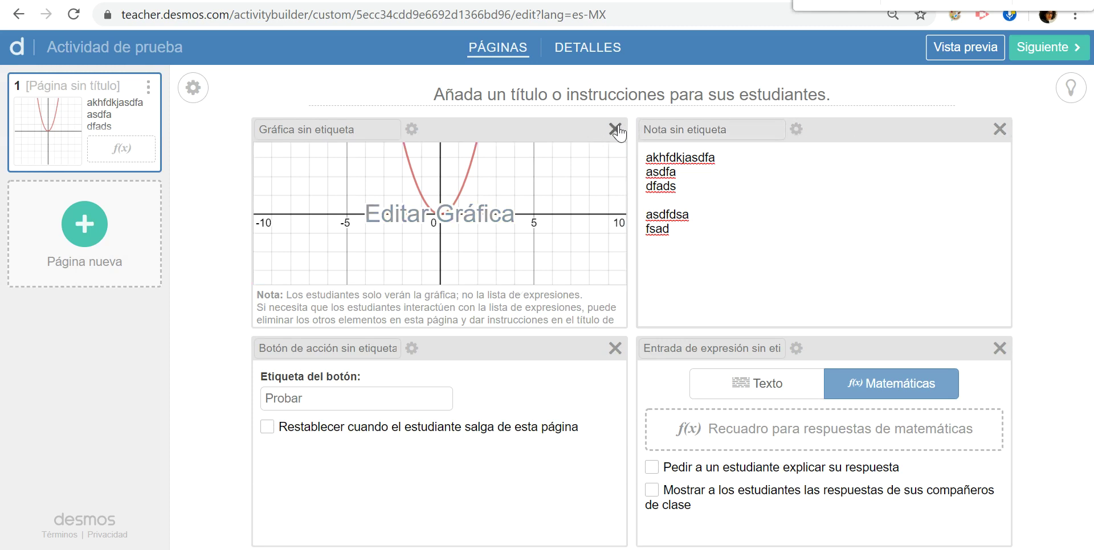
click(614, 349)
Remove the note, the graph and the math response input so the page is empty
click(996, 177)
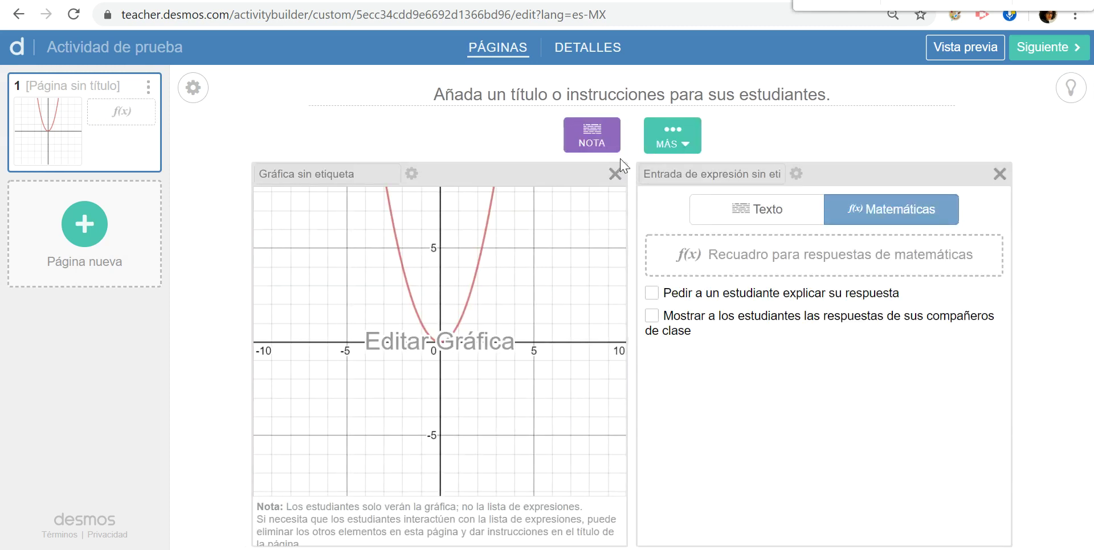
click(612, 173)
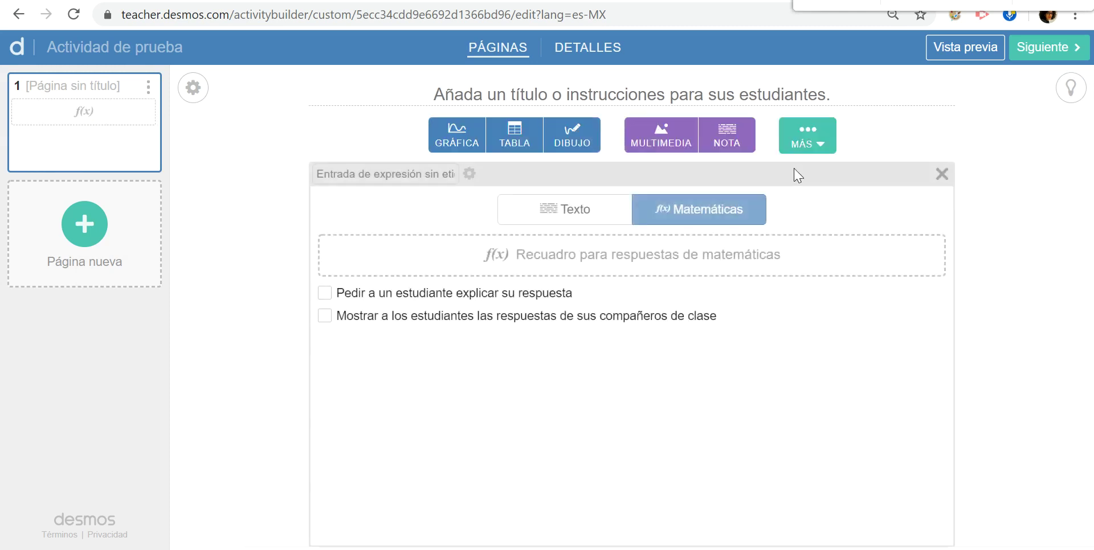
click(942, 174)
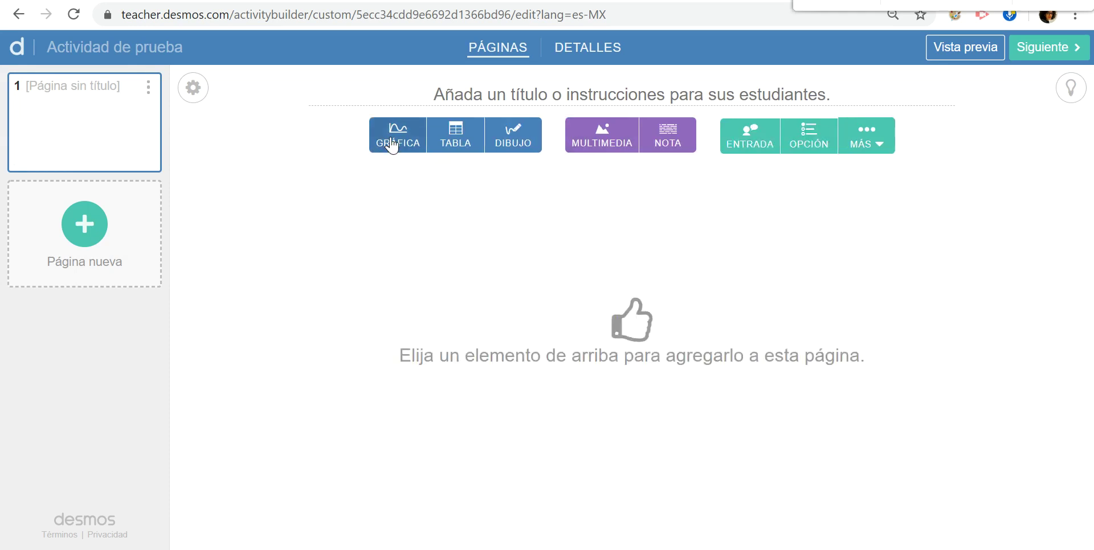
Add a drawing element to the page and draw a freehand pencil curve in its student preview
click(515, 145)
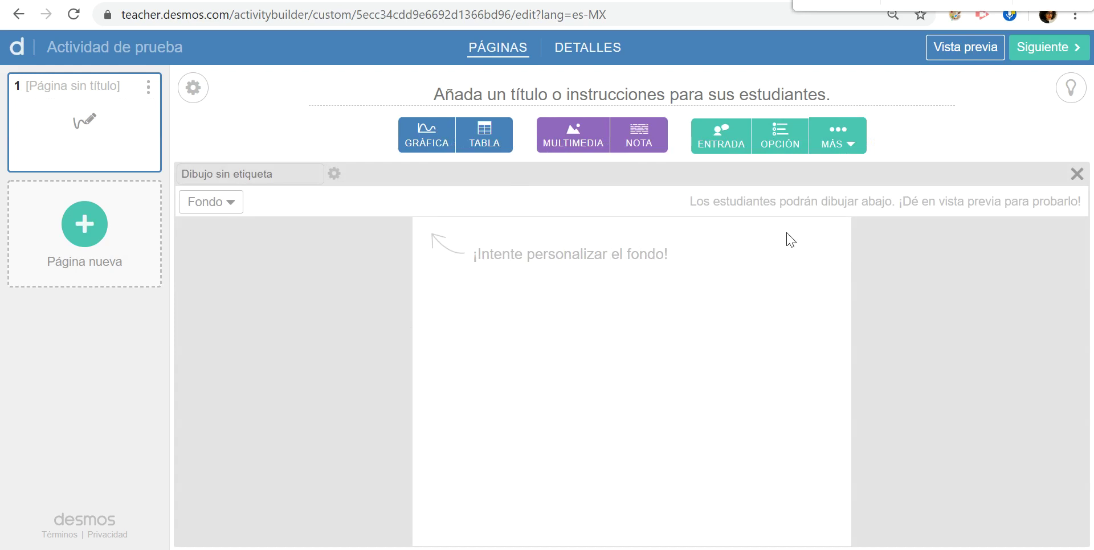
click(938, 57)
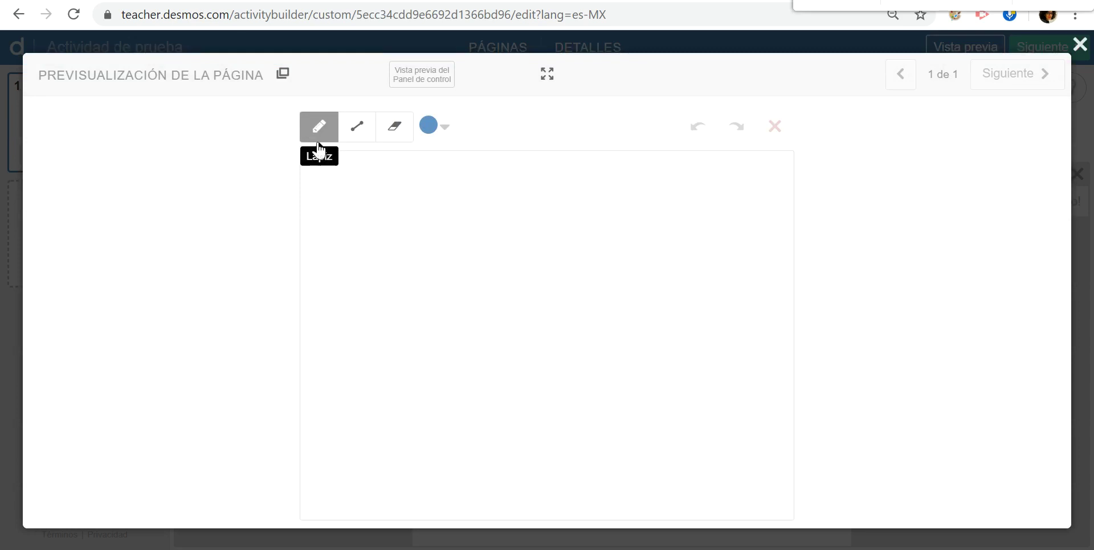
mouse_move(353, 294)
mouse_down()
mouse_move(591, 201)
mouse_move(553, 408)
mouse_move(687, 403)
mouse_up()
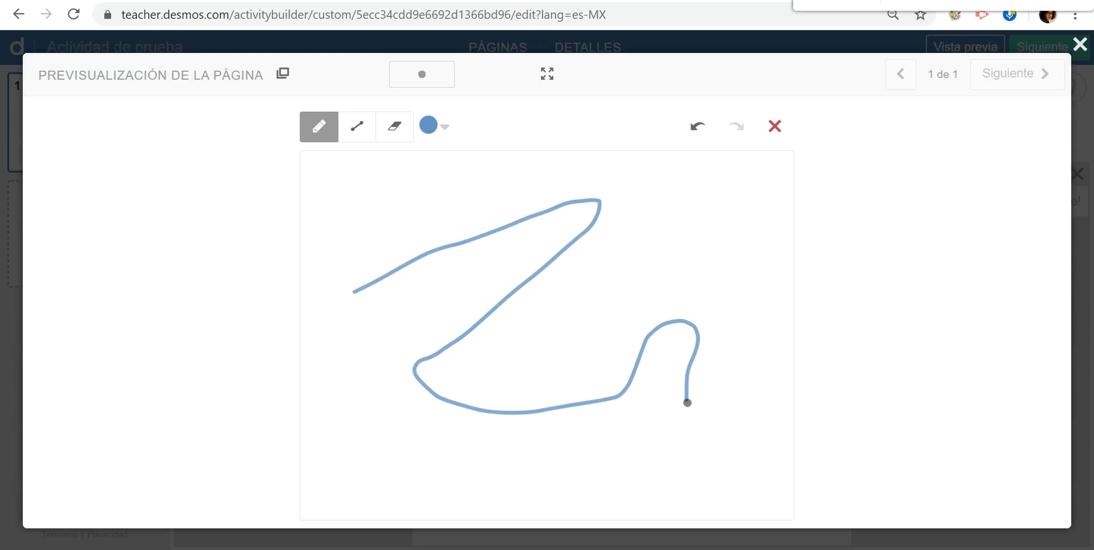
click(445, 129)
click(446, 130)
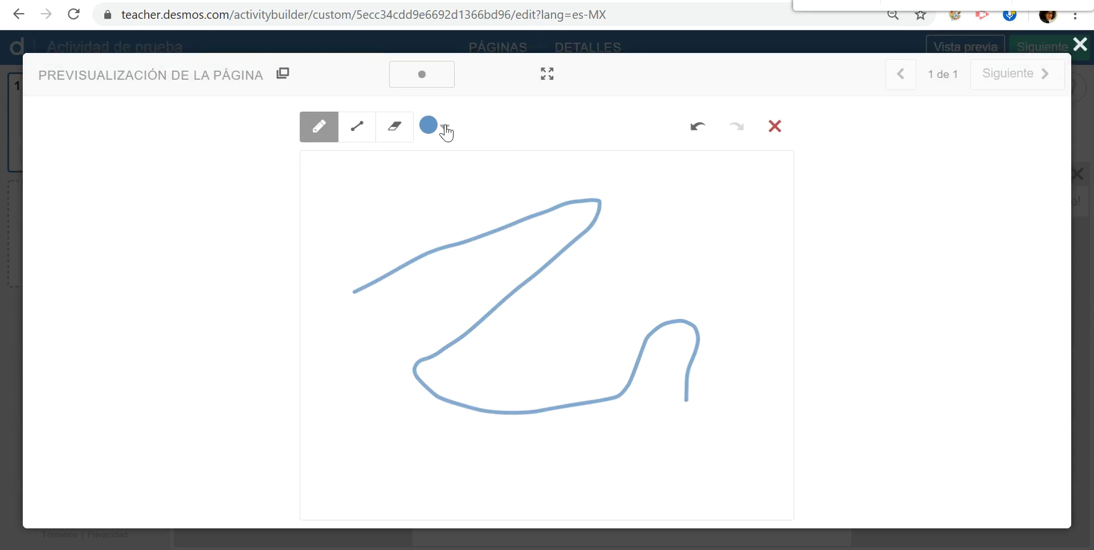
Place a dot and a connected three-segment path with the straight-line tool in the preview
click(359, 127)
drag(361, 206, 360, 205)
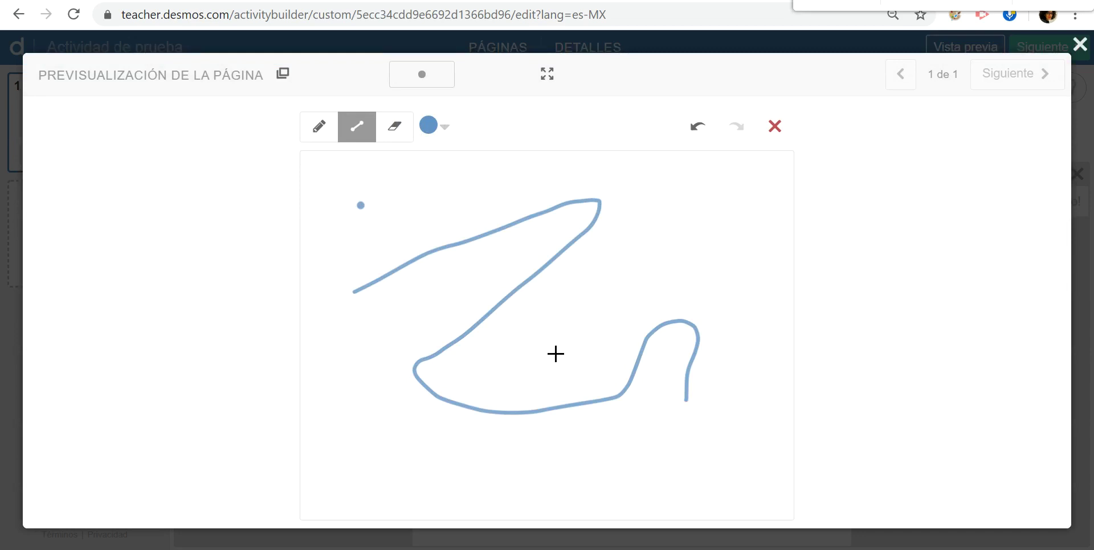
click(693, 231)
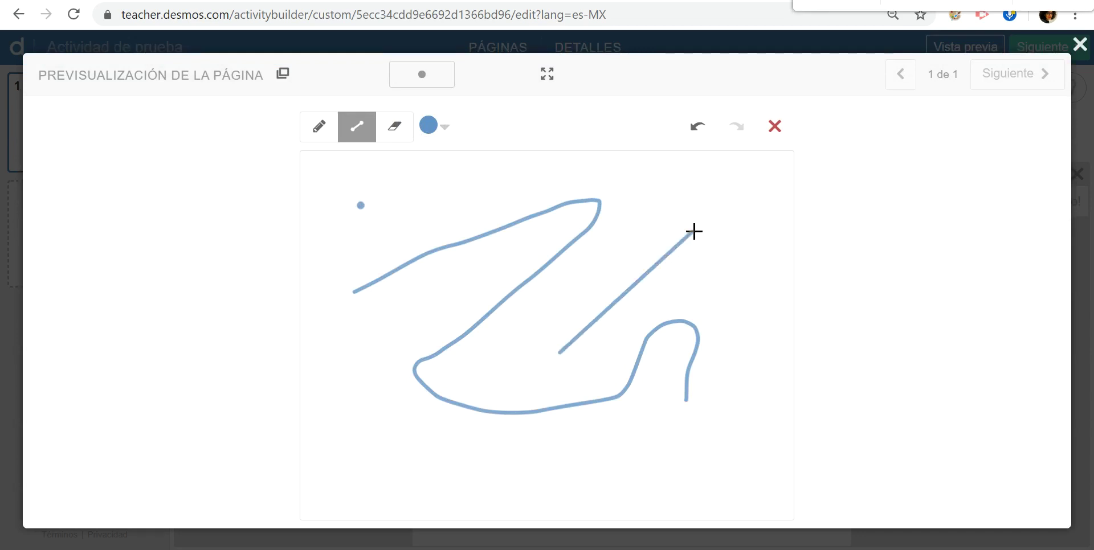
click(747, 325)
click(529, 274)
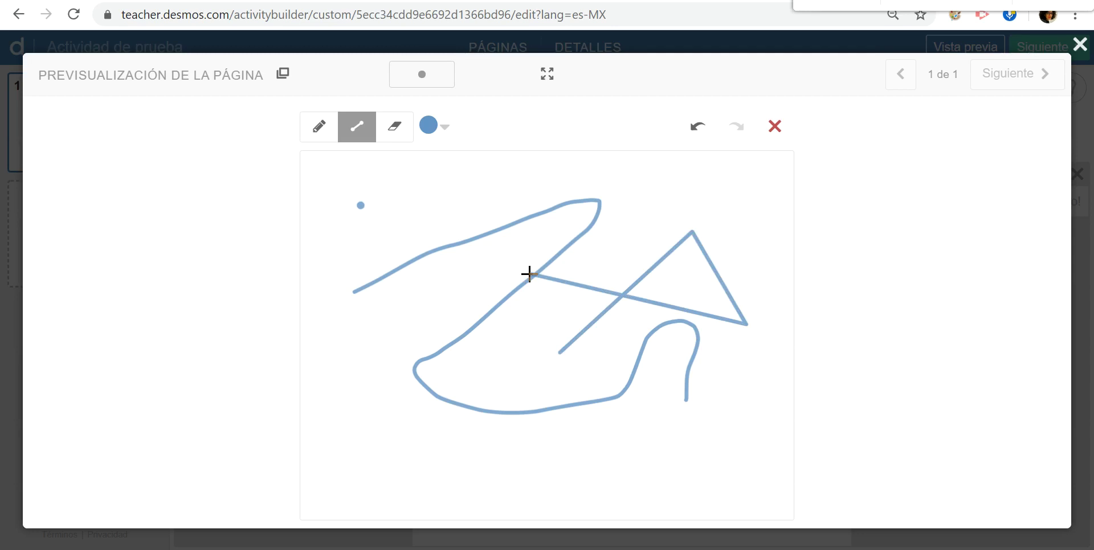
Try the eraser across the sketch, clear the whole drawing and leave the preview
click(397, 133)
mouse_move(328, 220)
mouse_down()
mouse_move(349, 207)
mouse_move(473, 244)
mouse_move(520, 220)
mouse_move(404, 413)
mouse_move(616, 333)
mouse_move(557, 359)
mouse_move(469, 289)
mouse_move(440, 346)
mouse_move(616, 193)
mouse_move(429, 352)
mouse_move(643, 374)
mouse_move(705, 255)
mouse_move(695, 210)
mouse_up()
click(778, 127)
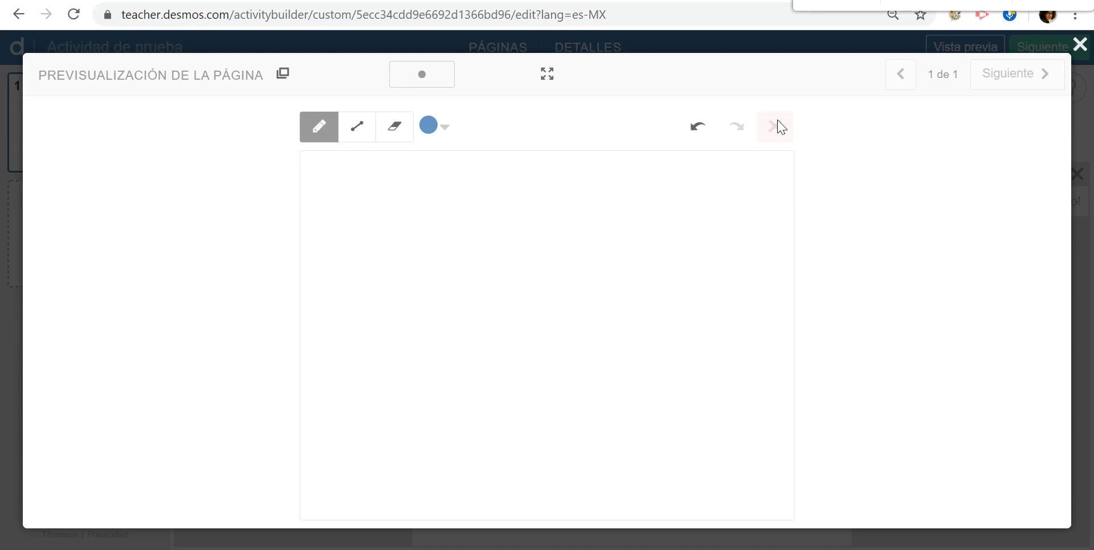
click(1079, 45)
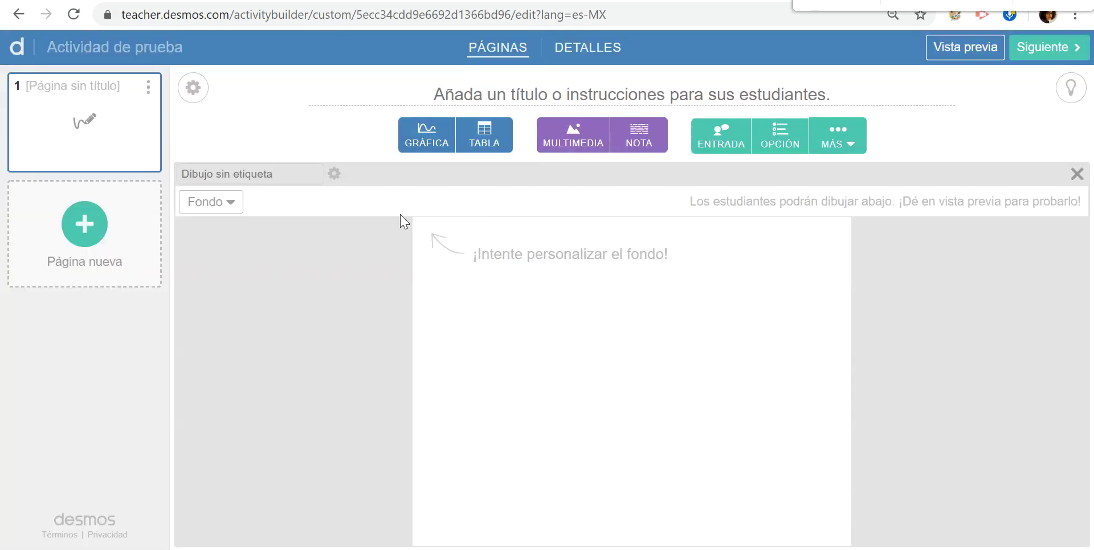
Set the drawing's background to an editable graph (Gráfica modificable) and plot y=x^2 on it
click(216, 214)
click(339, 289)
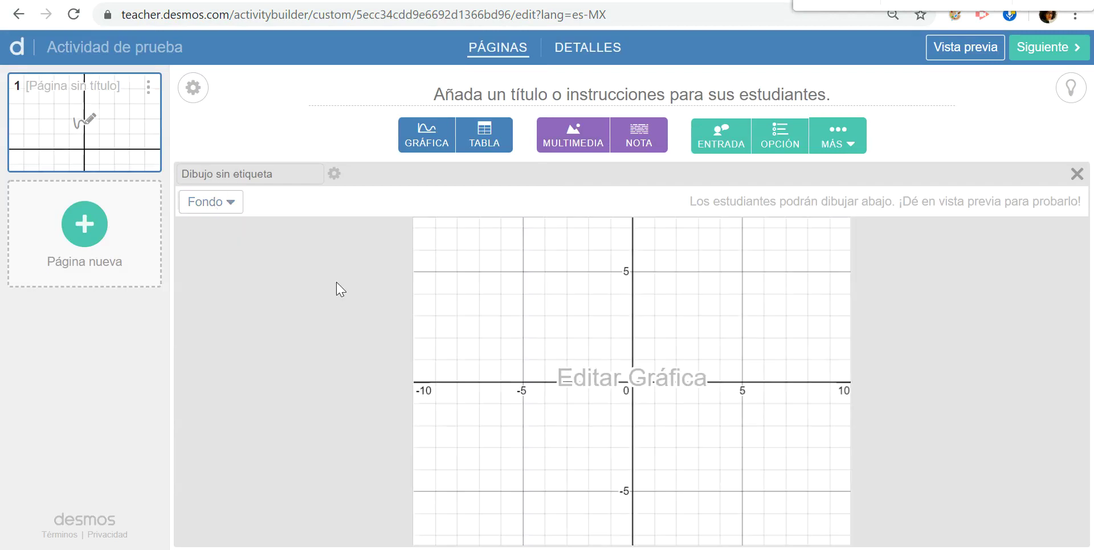
click(608, 379)
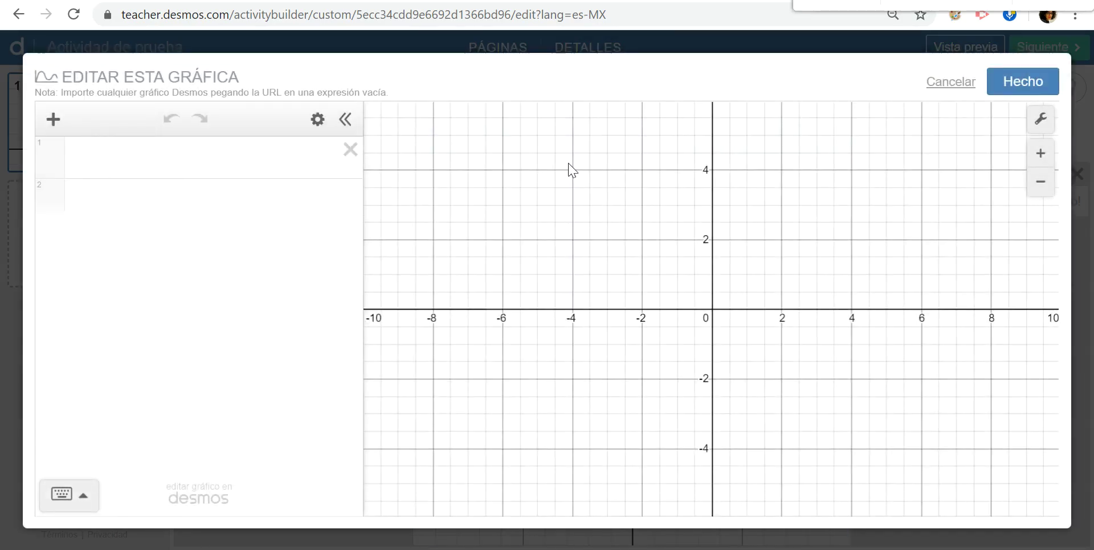
click(254, 158)
text(y=x2)
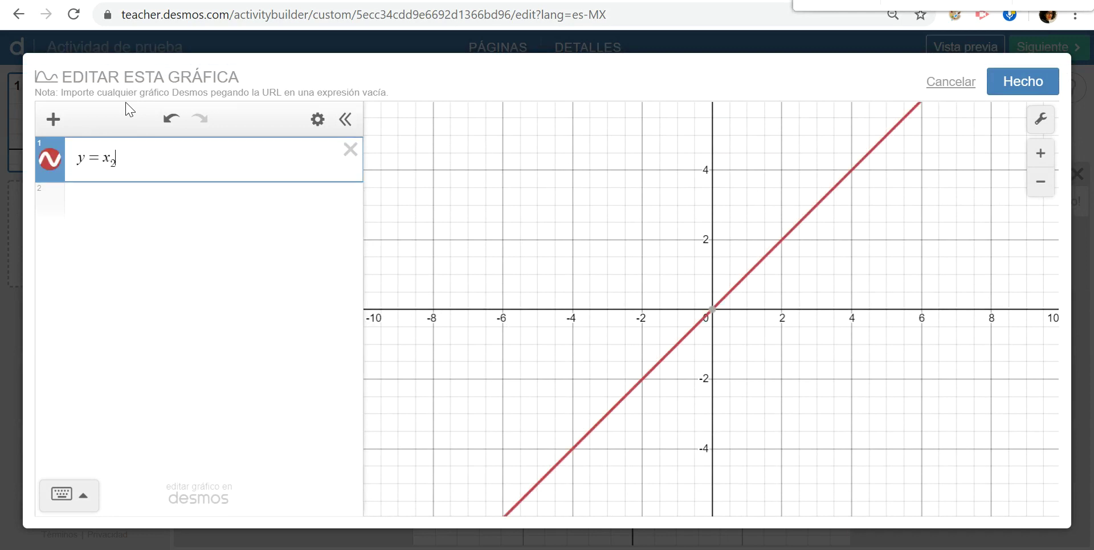
key(BackSpace)
text(^2)
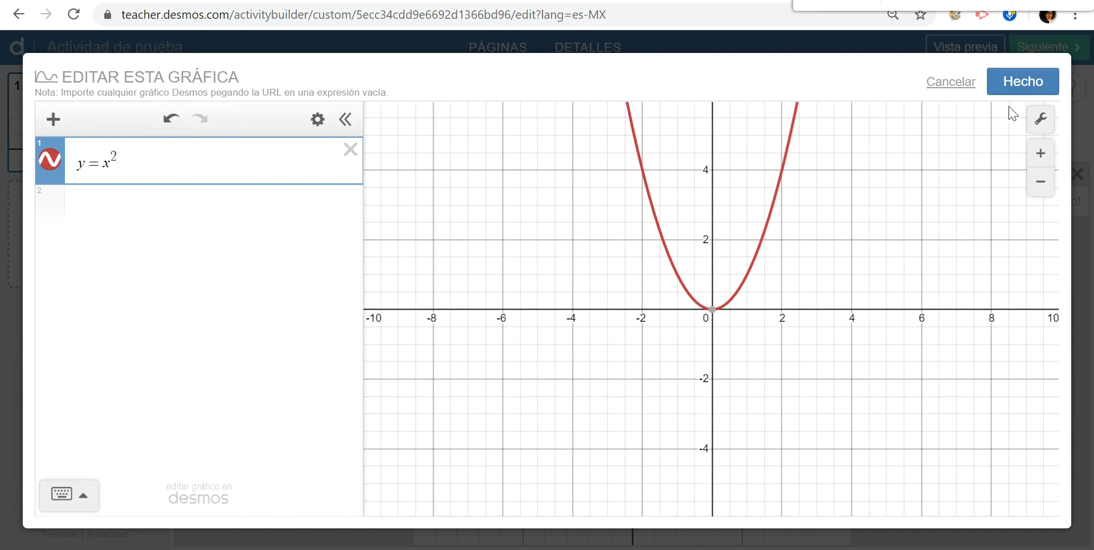
click(1028, 81)
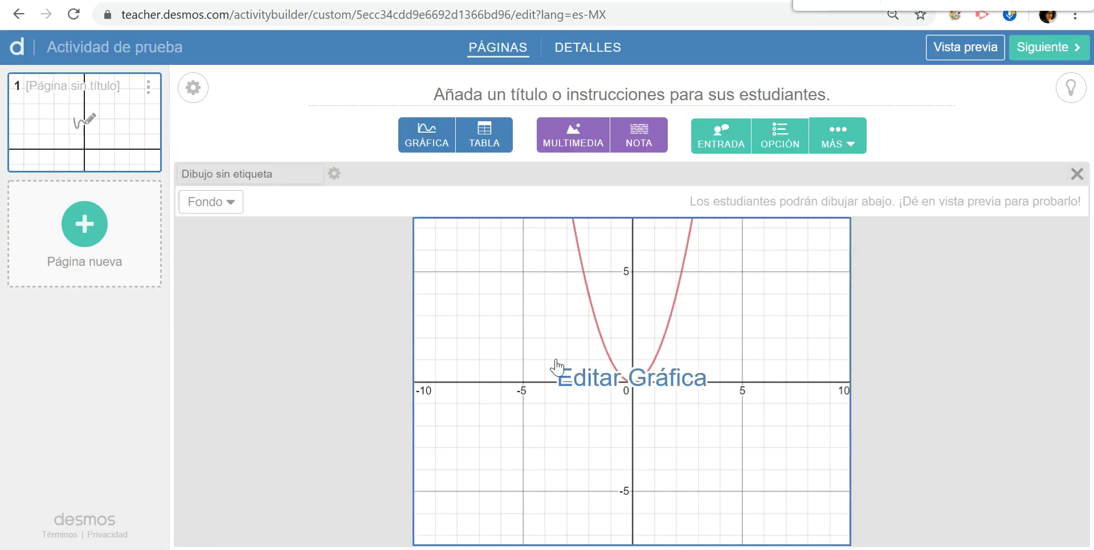
Test a pencil mark at the parabola's vertex in the student preview and check the custom image option for the background
click(970, 48)
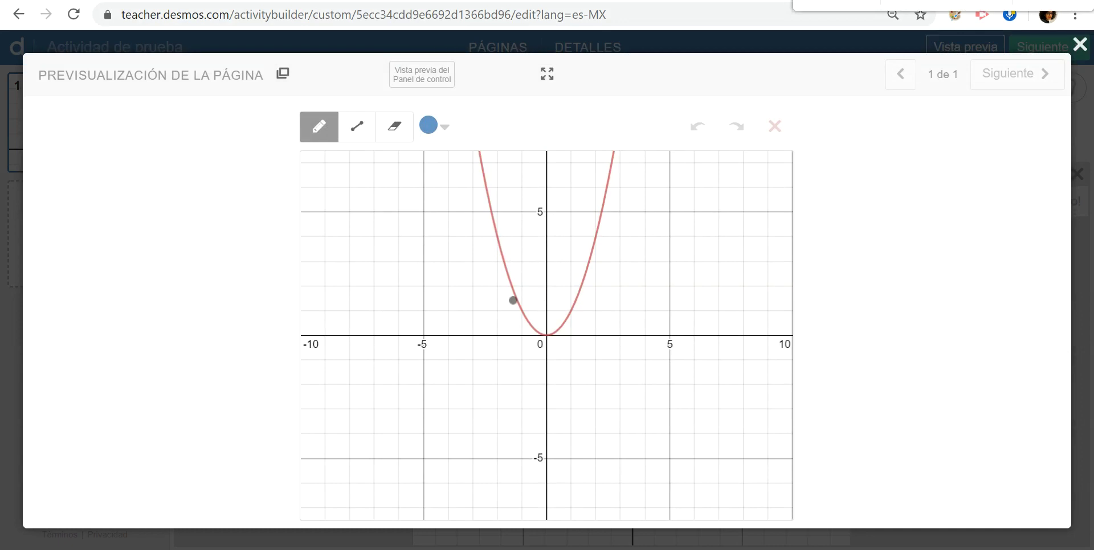
click(548, 334)
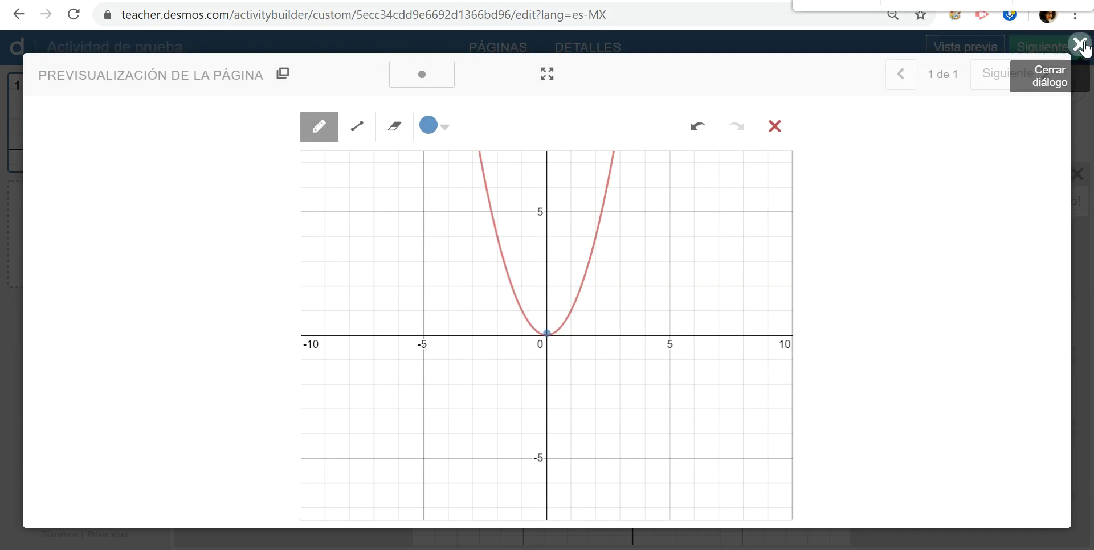
click(1081, 45)
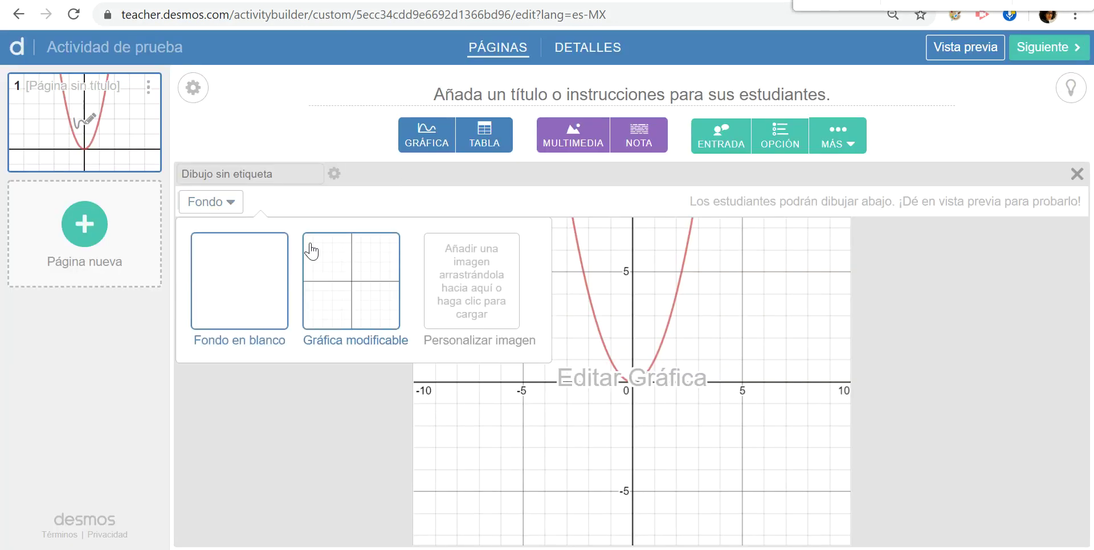
click(465, 292)
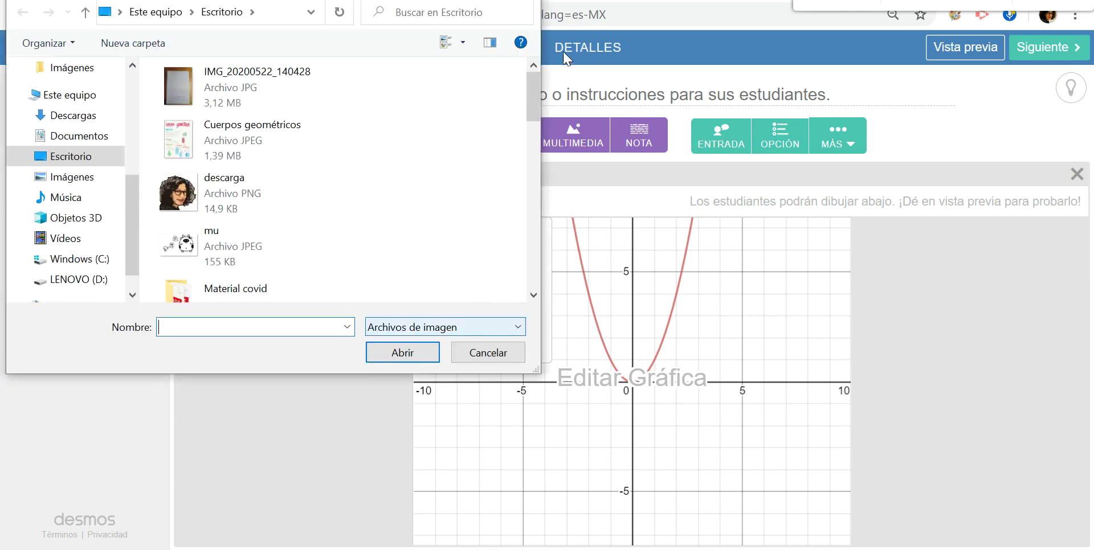
key(Escape)
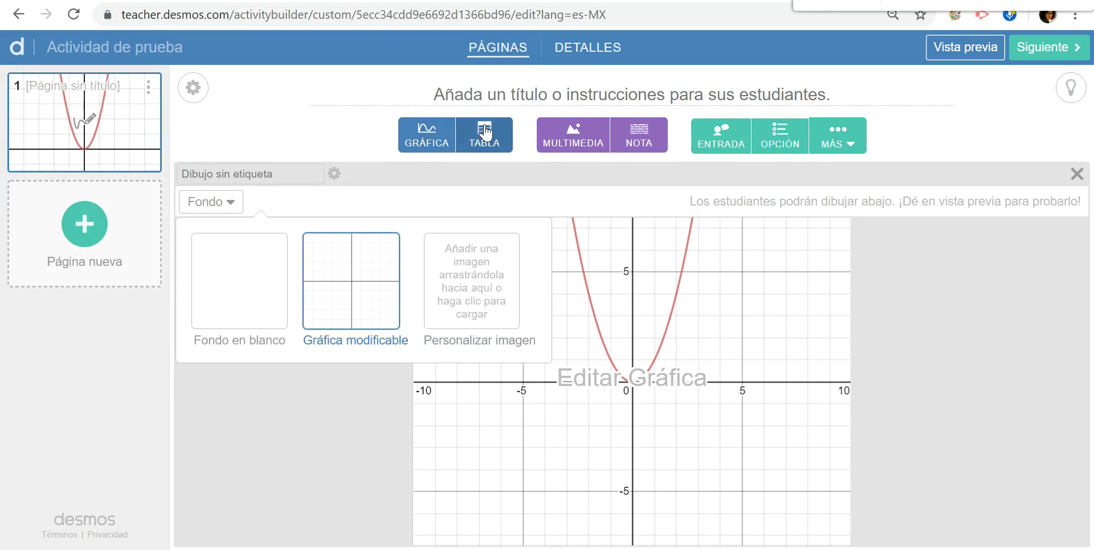
Add a multimedia element beside the drawing, and remove both elements from the page
click(566, 137)
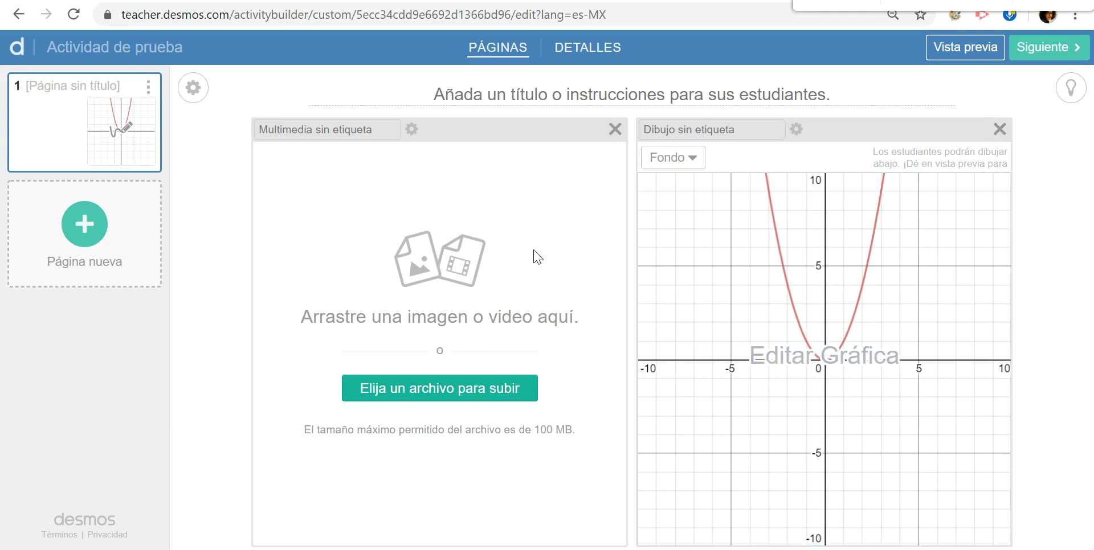
click(616, 130)
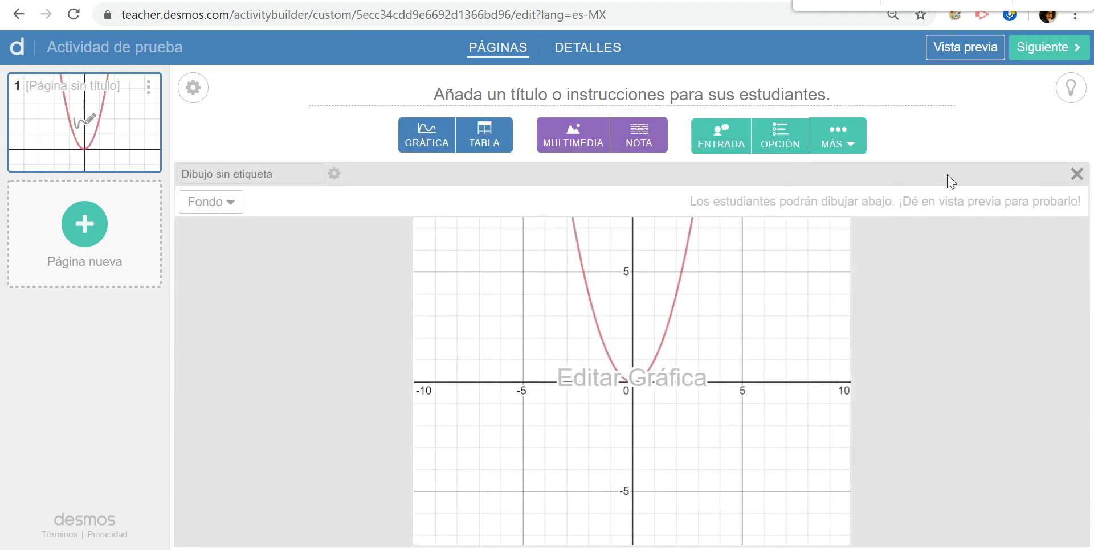
click(1076, 174)
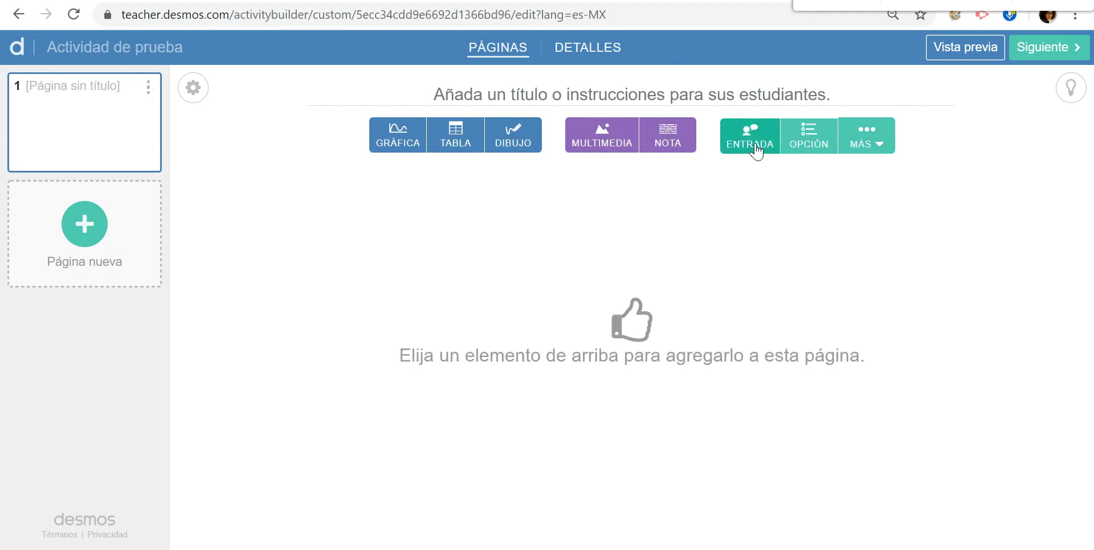
Add a multiple-choice element (Opción) with the options A, B, C and D, and mark A as the correct answer
click(812, 142)
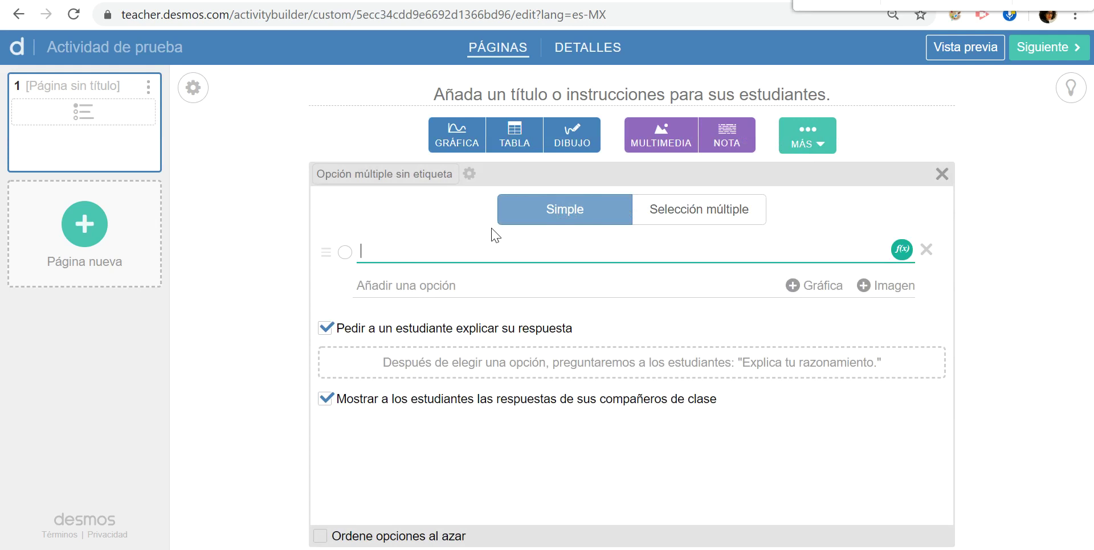
key(Return)
key(Return)
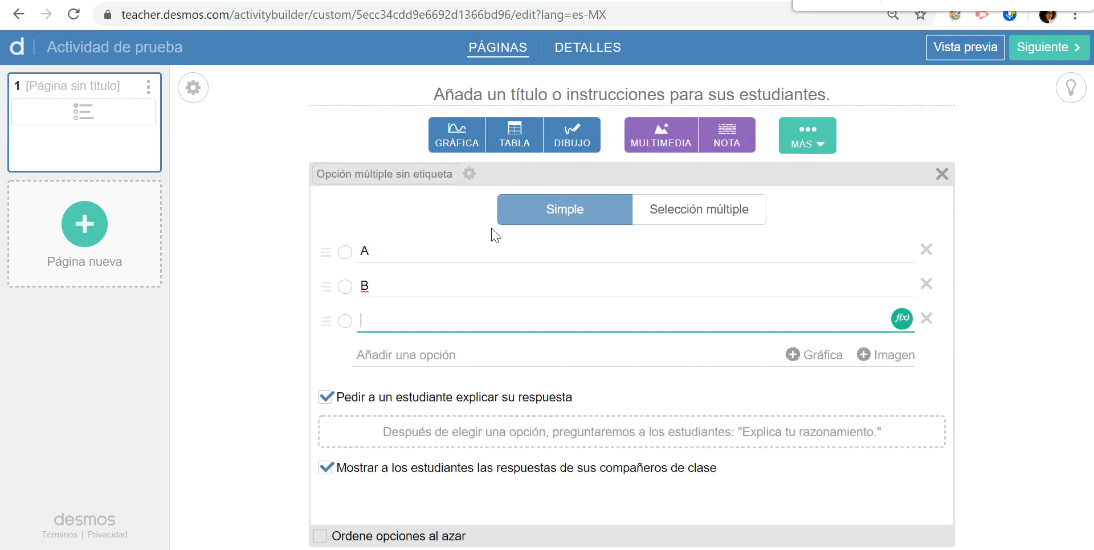
click(408, 356)
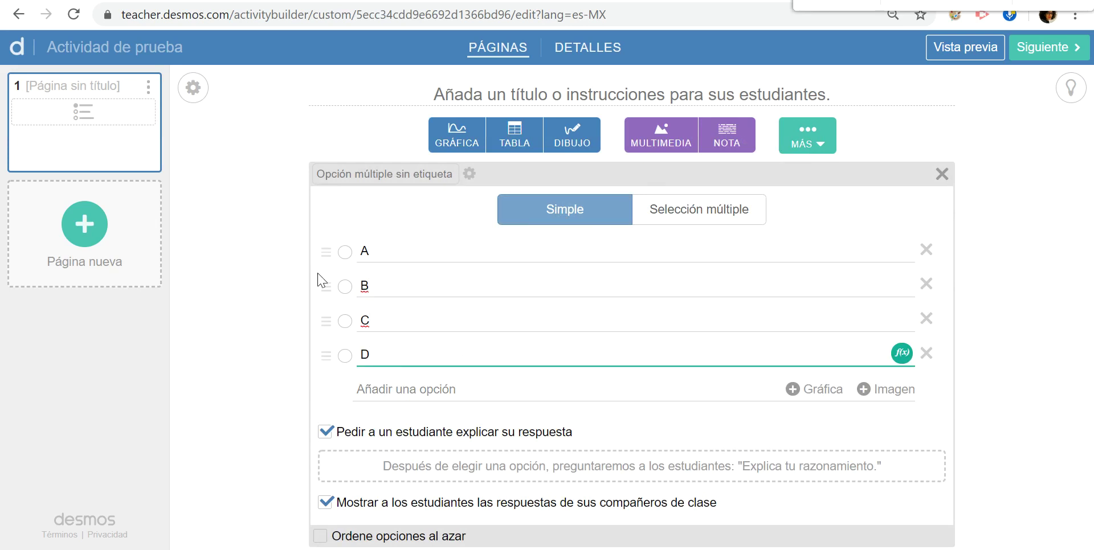
click(346, 253)
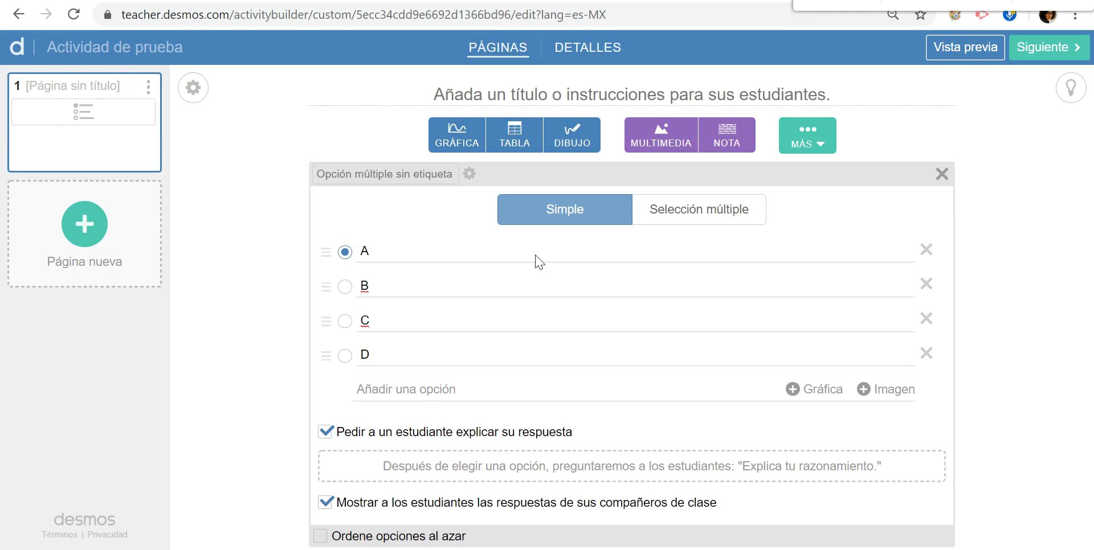
Change the question to Selección múltiple with A and C marked and a blank graph option, and remove the element from the page
click(684, 214)
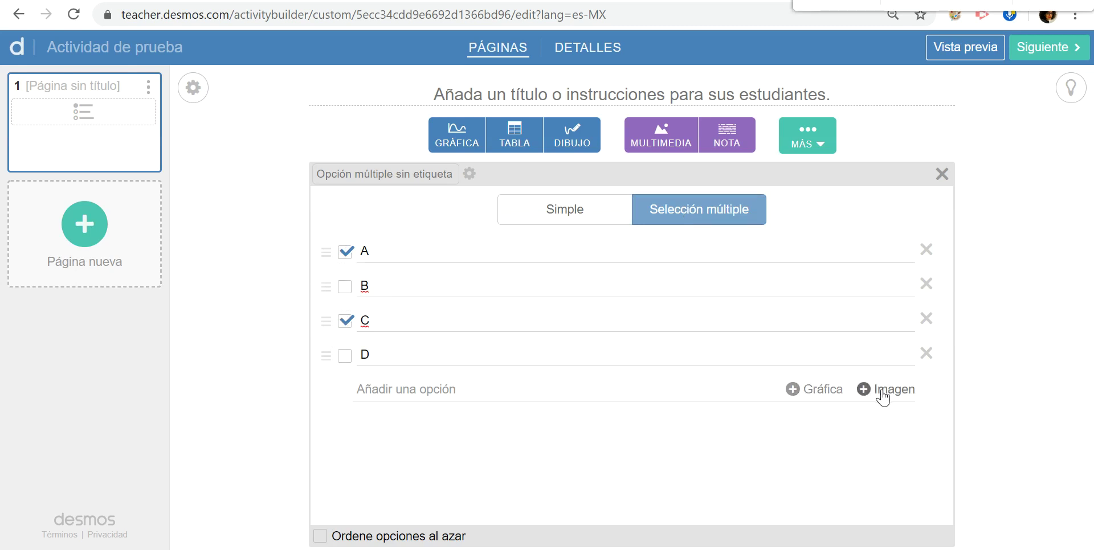
click(808, 400)
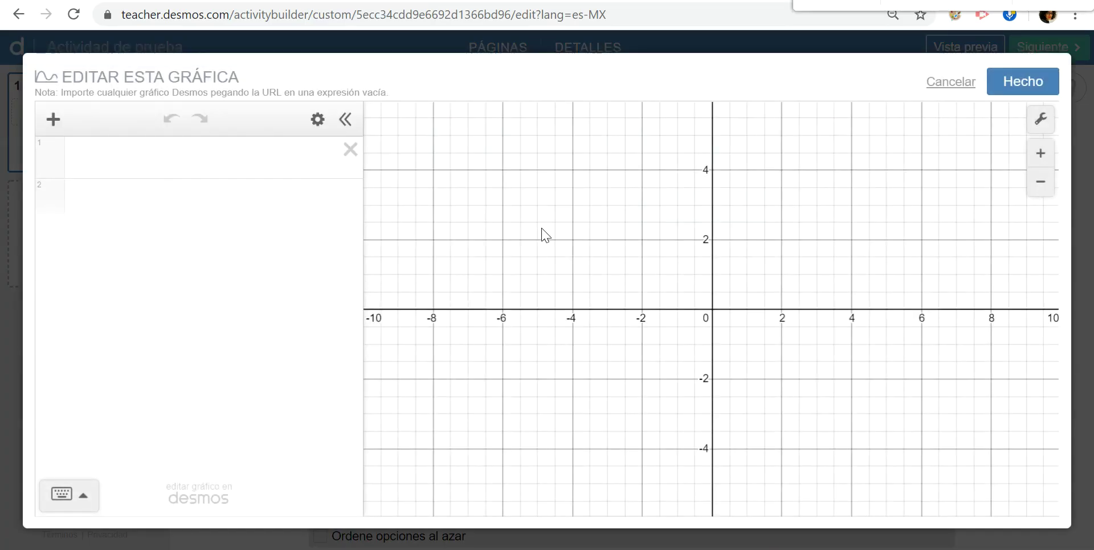
click(1014, 86)
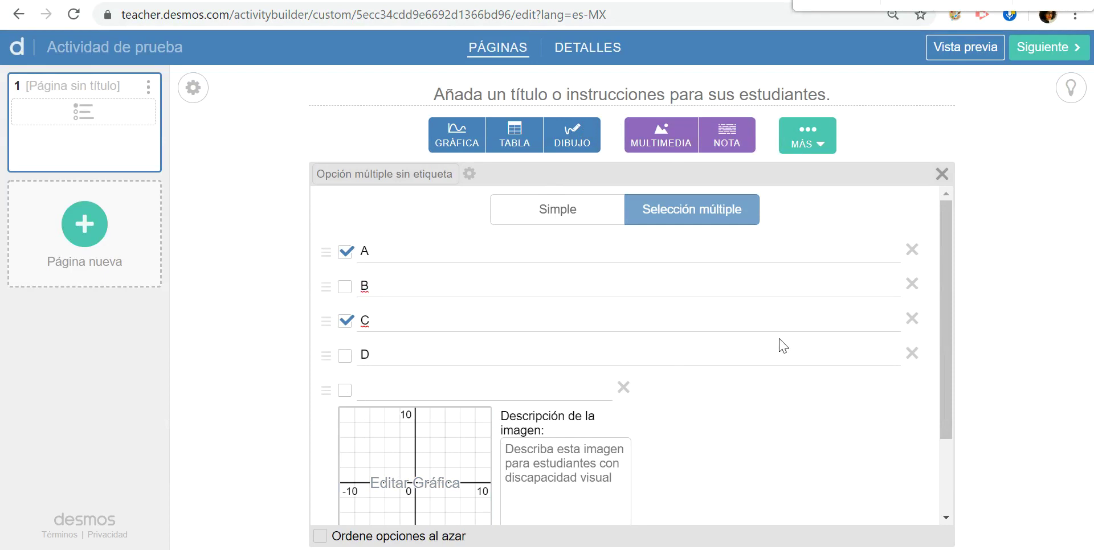
click(941, 173)
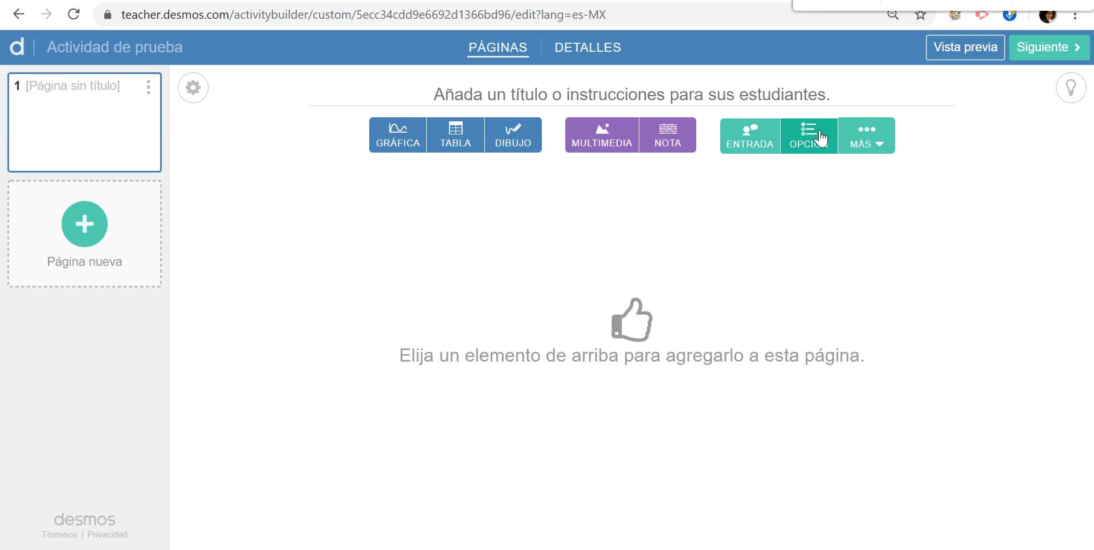
Try adding an ordered list element (Lista ordenada) to the page and remove it
click(862, 137)
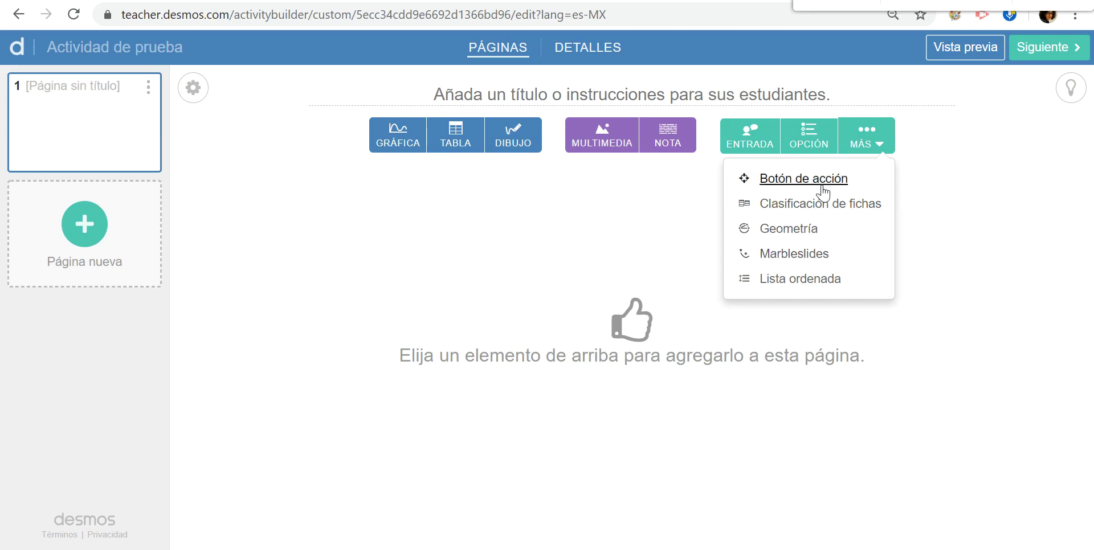
click(780, 286)
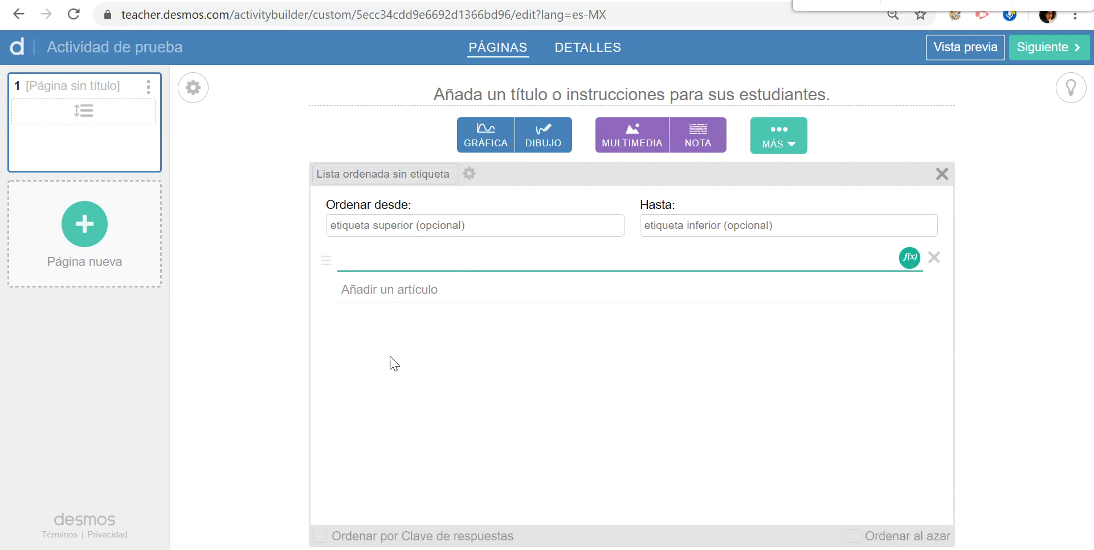
click(941, 174)
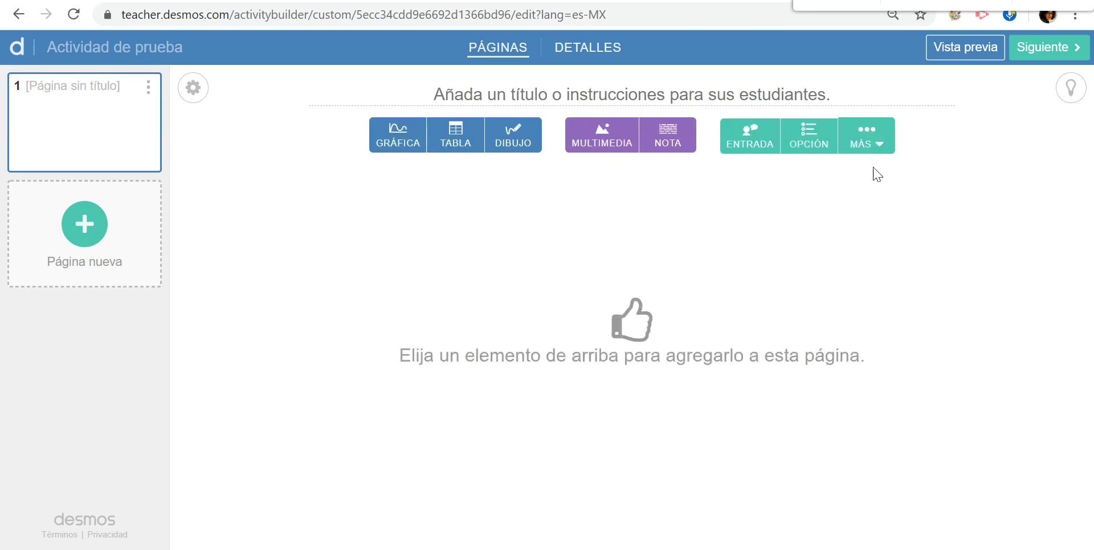
Add a geometry element (Geometría) to the page and construct a large triangle in it with the Polygon tool
click(867, 140)
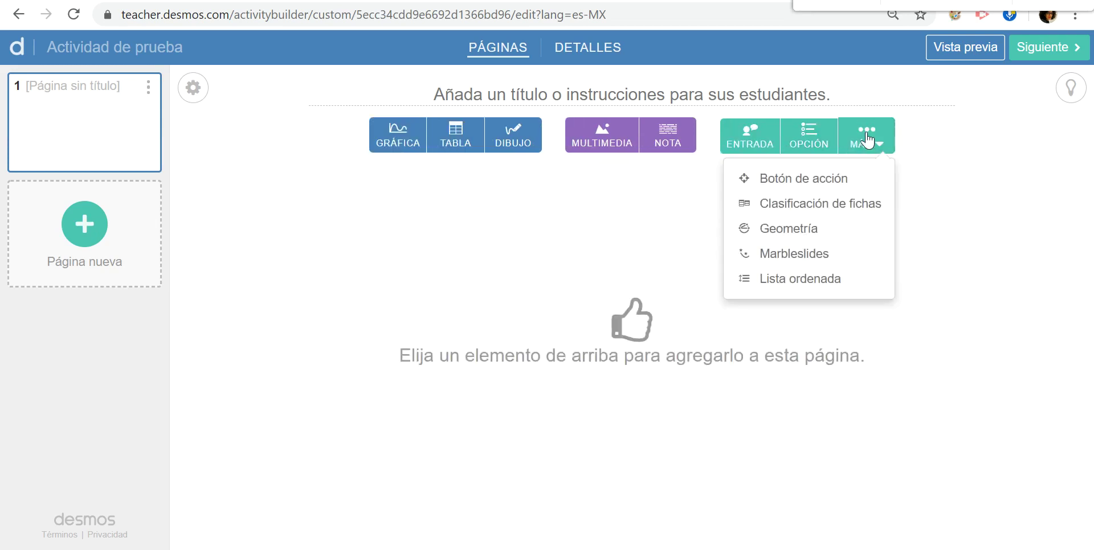
click(790, 234)
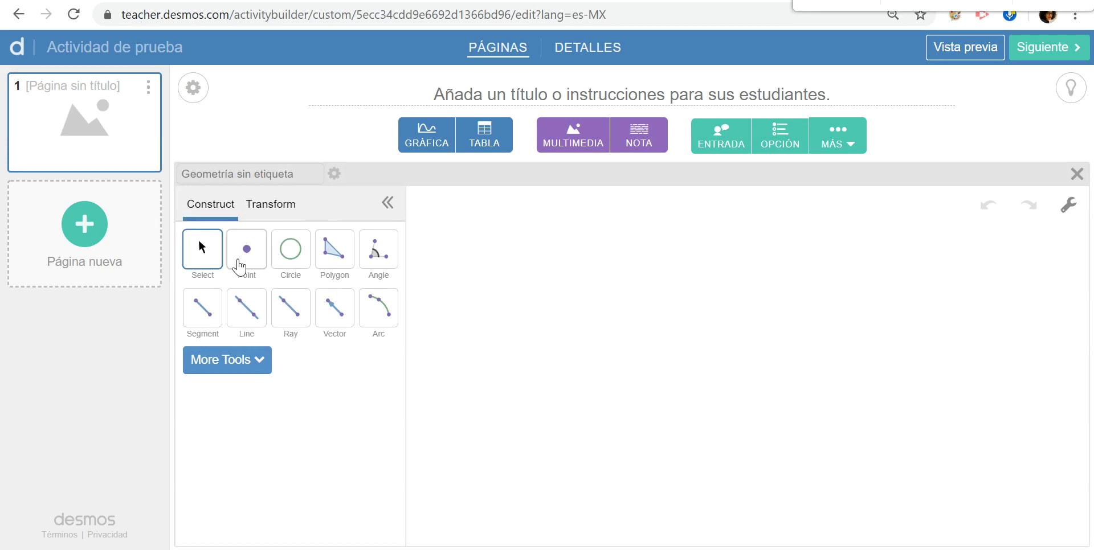
click(336, 259)
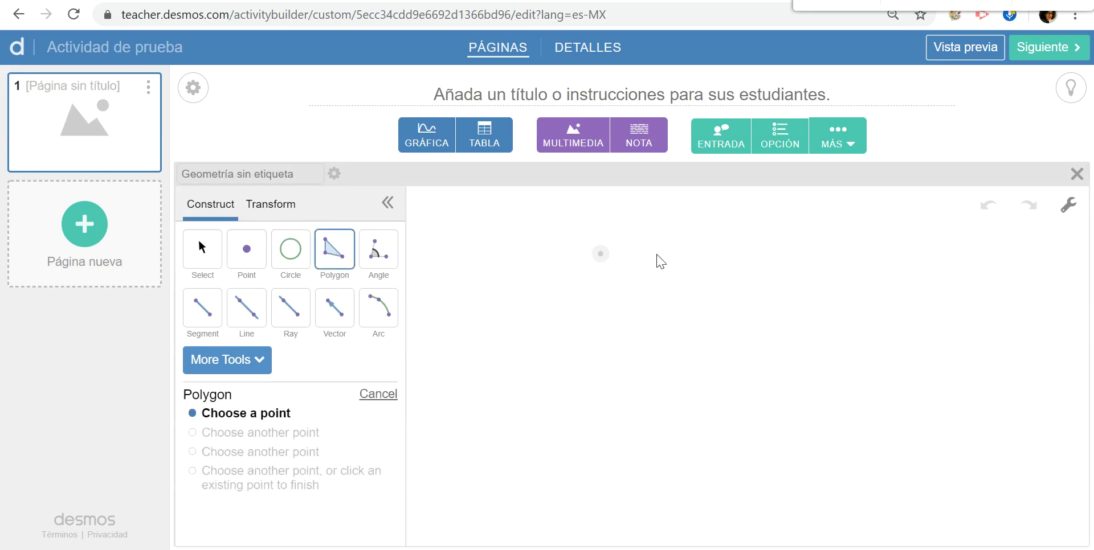
click(777, 268)
click(572, 313)
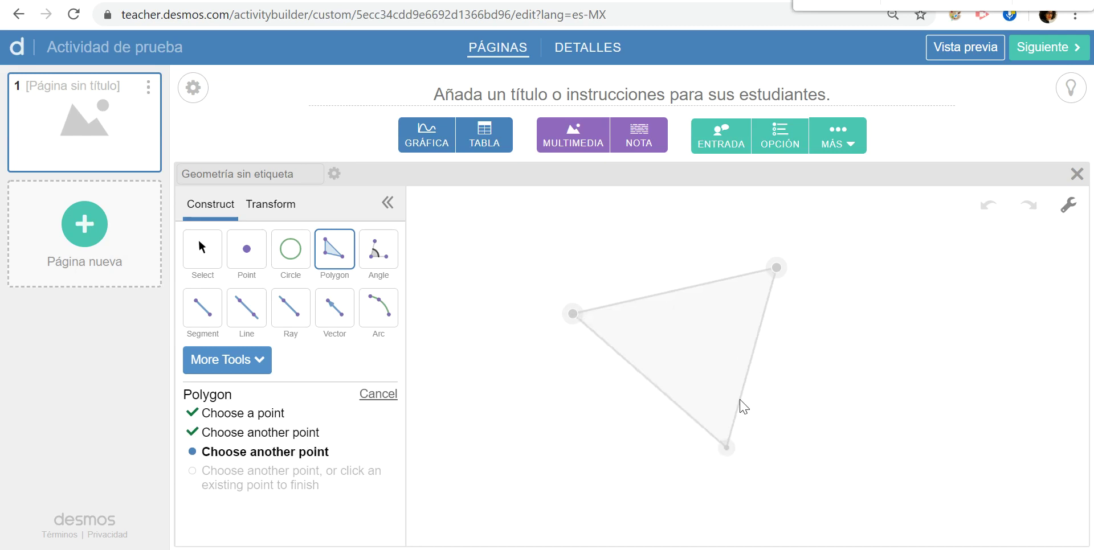
click(720, 490)
click(721, 490)
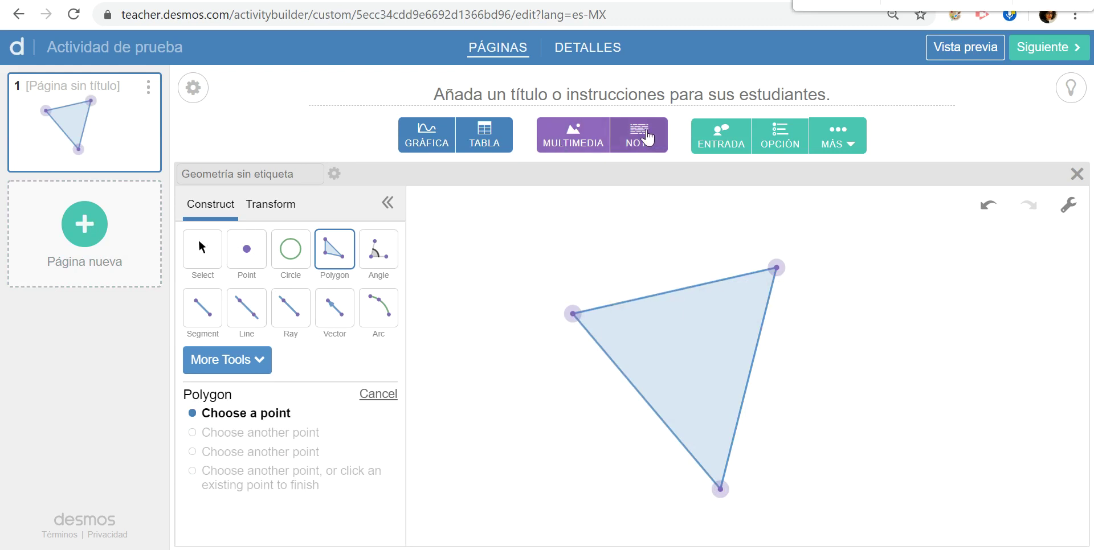
Add a note beside the geometry reading "Construye la mediatriz de uno de los lados del triángulo."
click(639, 135)
text(Cont)
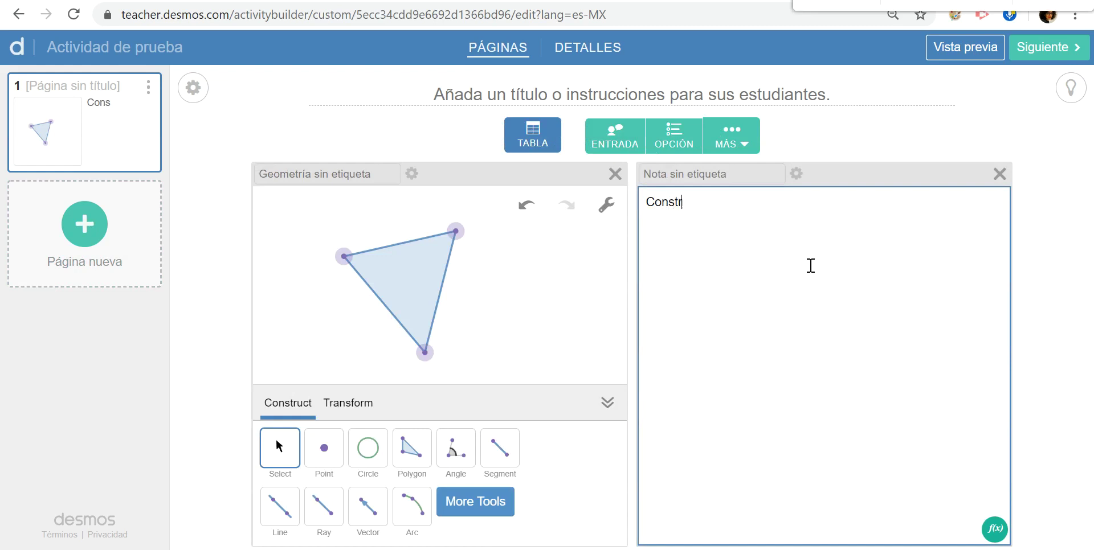
text(struye la media)
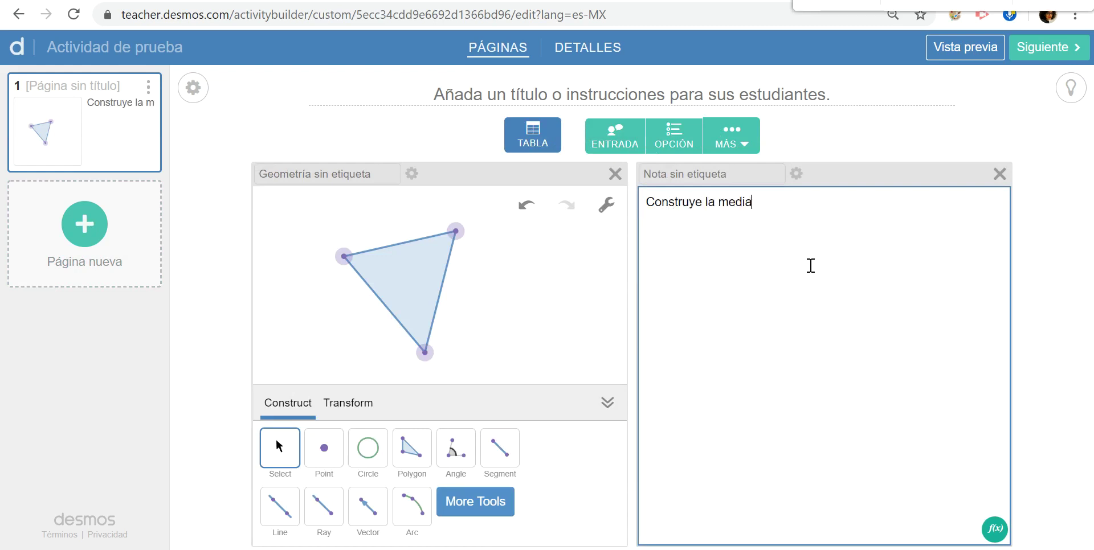
text(triz de u)
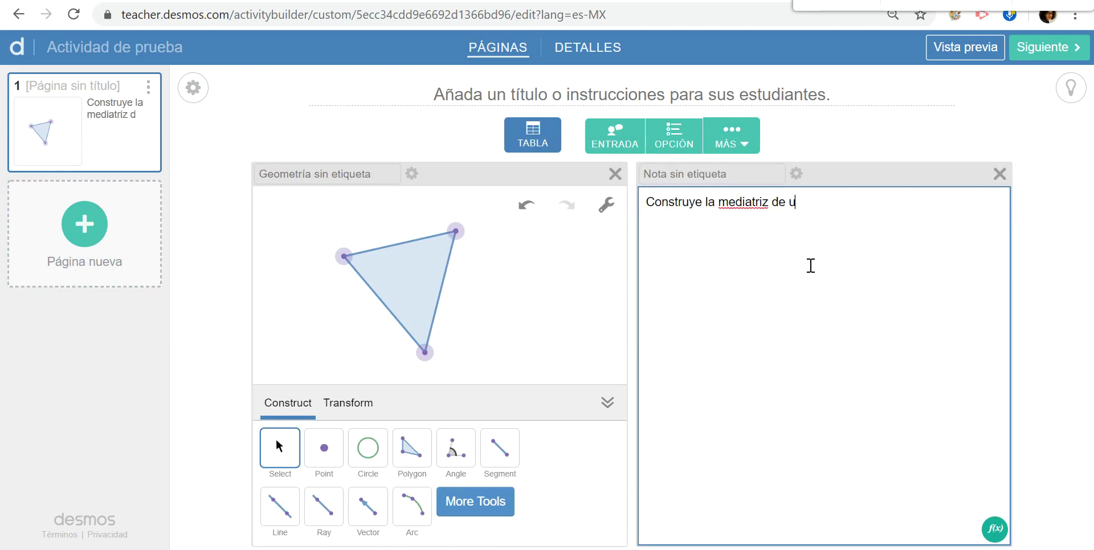
text(no de los lados )
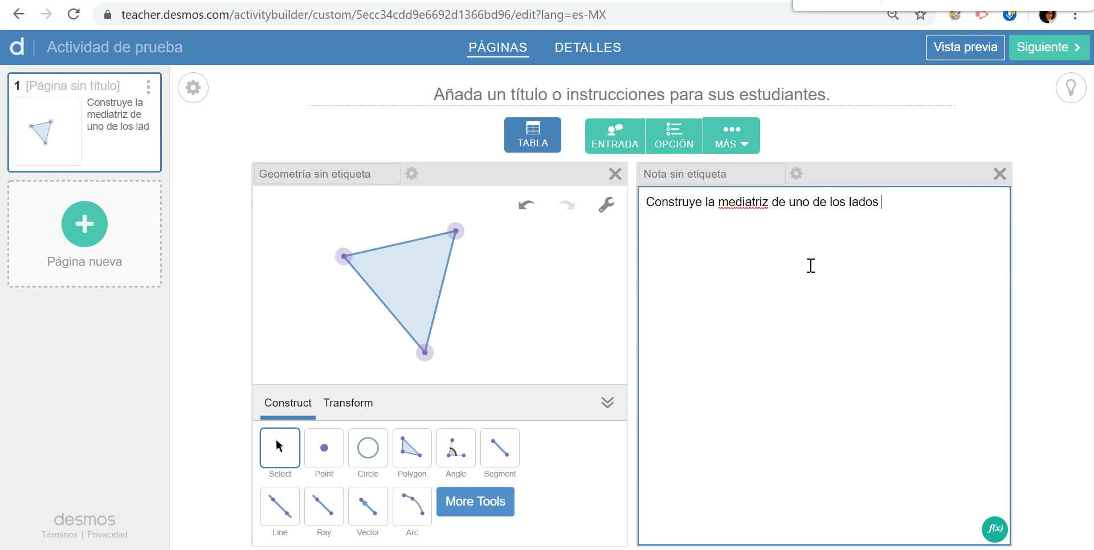
text(del triángulo.)
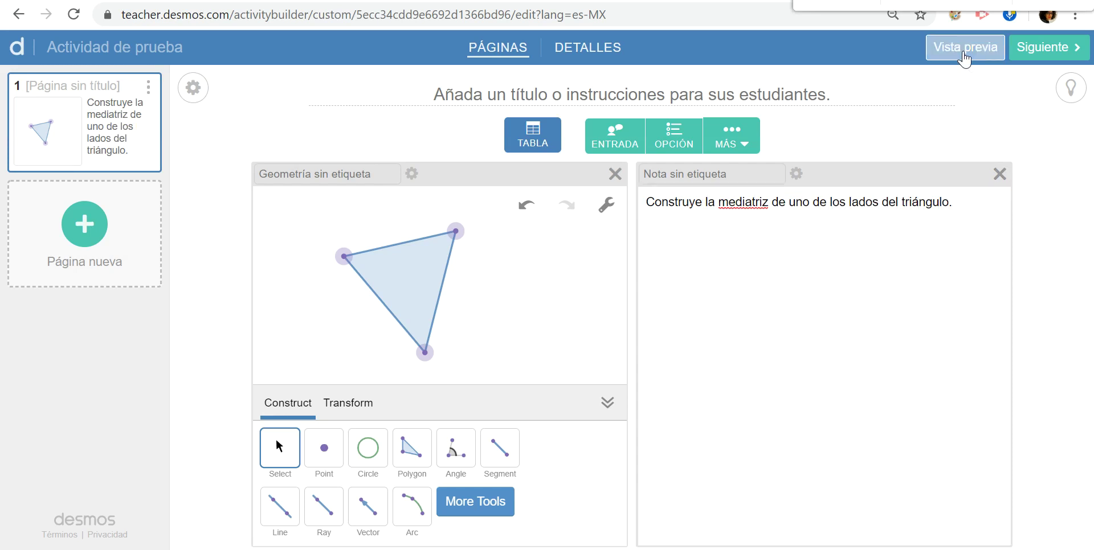
Open the student preview and examine the basic and additional construction tools available for the triangle
click(966, 48)
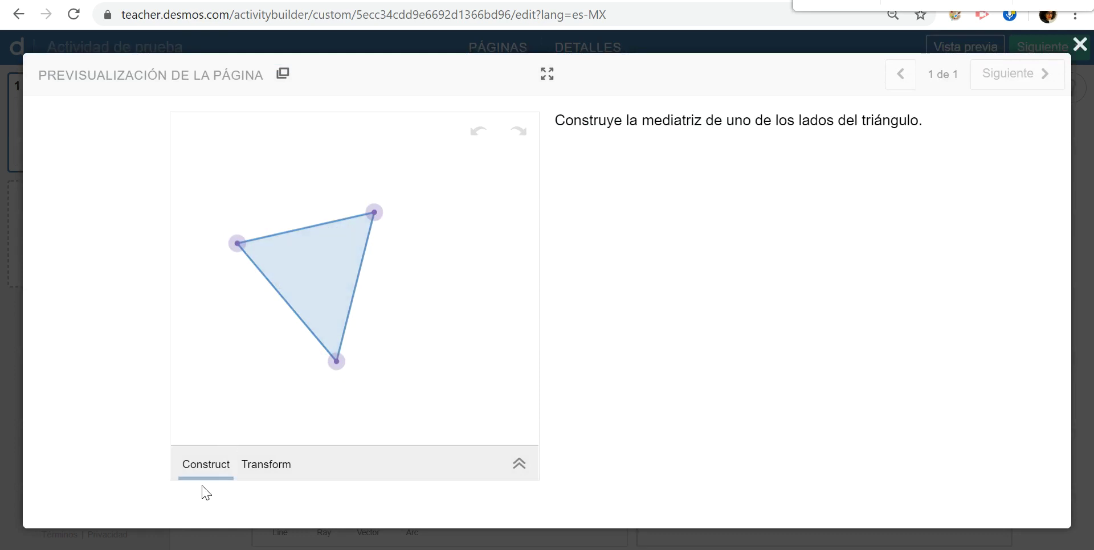
click(205, 464)
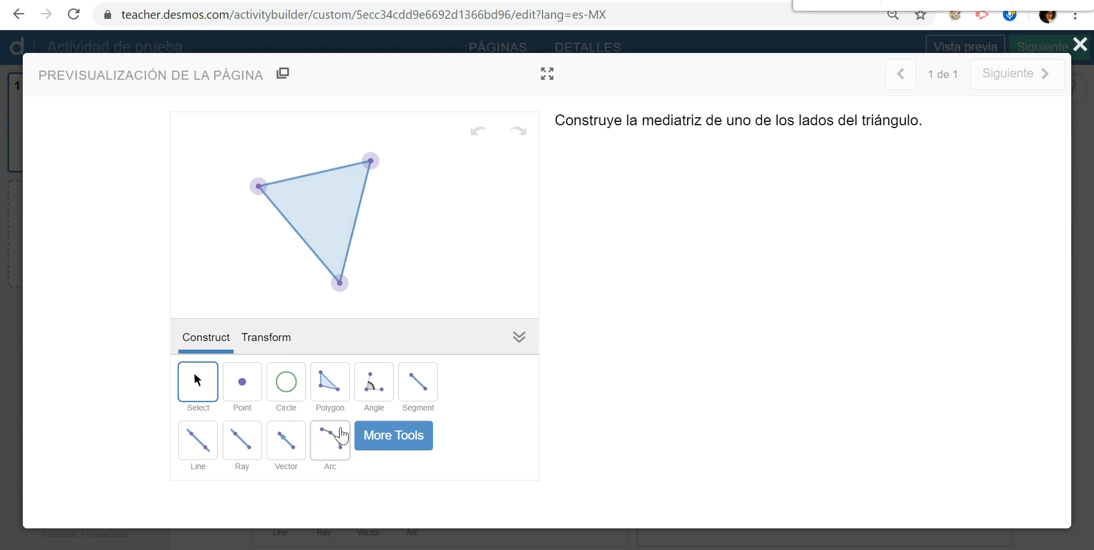
click(371, 437)
scroll(271, 431, down, 1)
scroll(270, 429, up, 1)
click(213, 342)
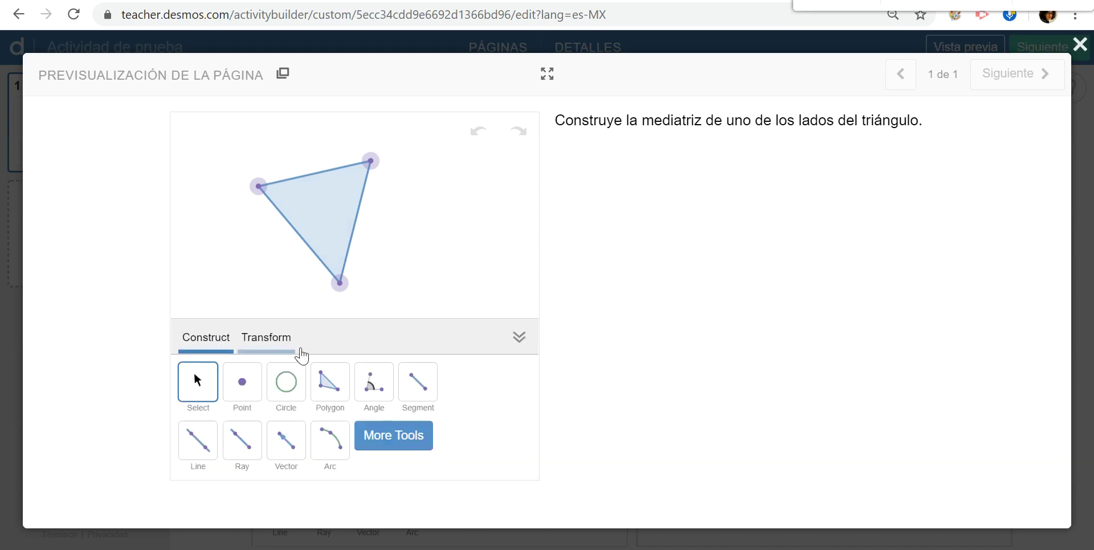
Look through the transformation types students can define for the triangle, and leave the preview
click(270, 345)
click(239, 384)
scroll(239, 420, down, 1)
scroll(239, 420, down, 1)
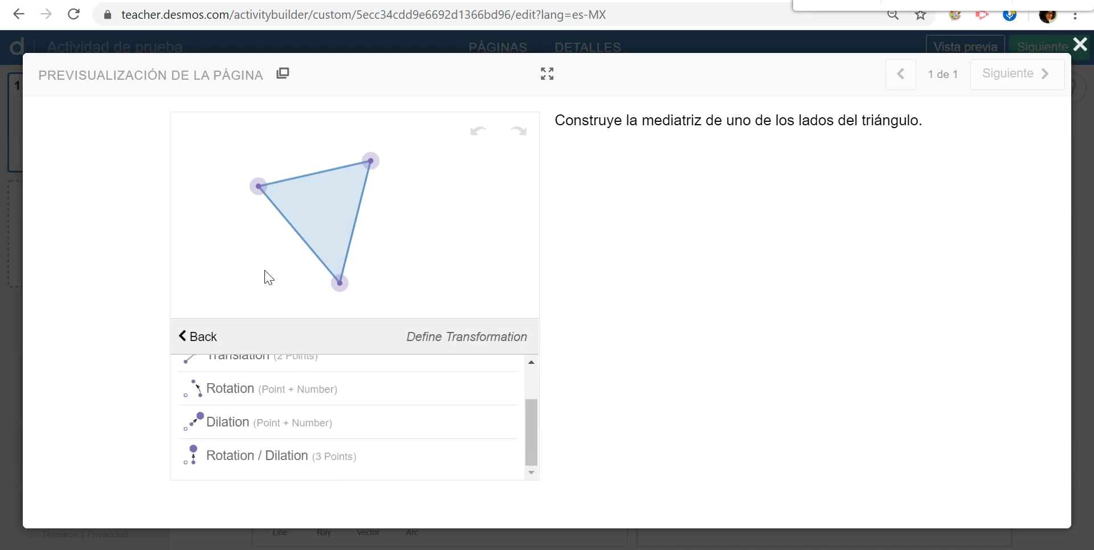
click(193, 342)
click(194, 337)
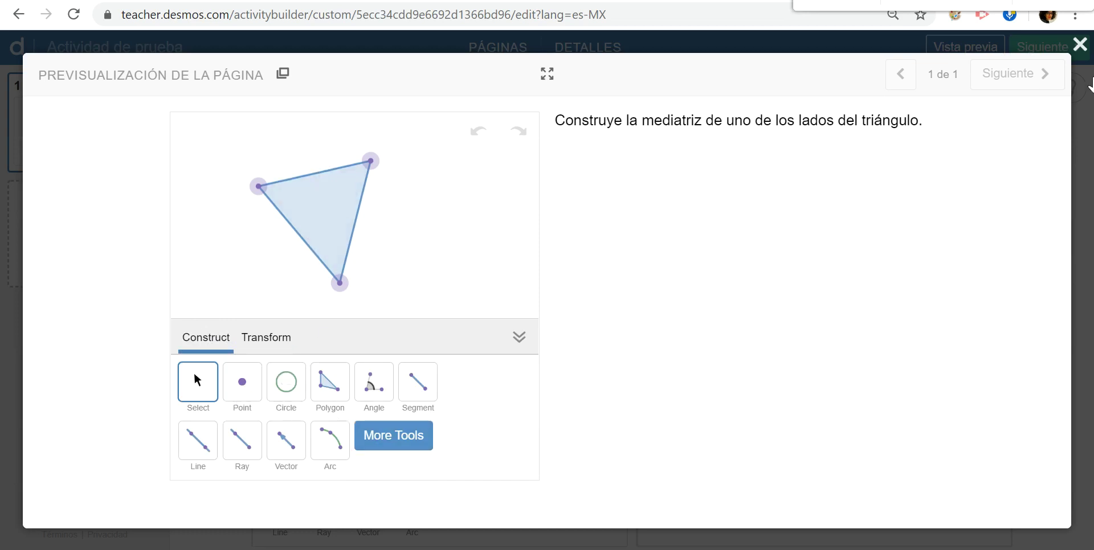
click(1079, 45)
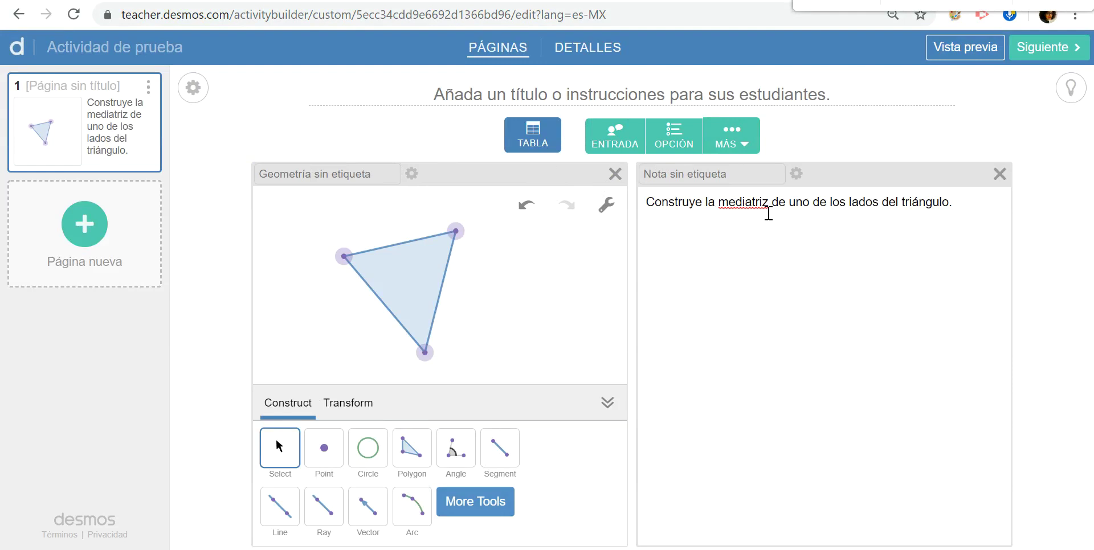
Add a text input element (Entrada) below the note and check it in the student preview
click(614, 135)
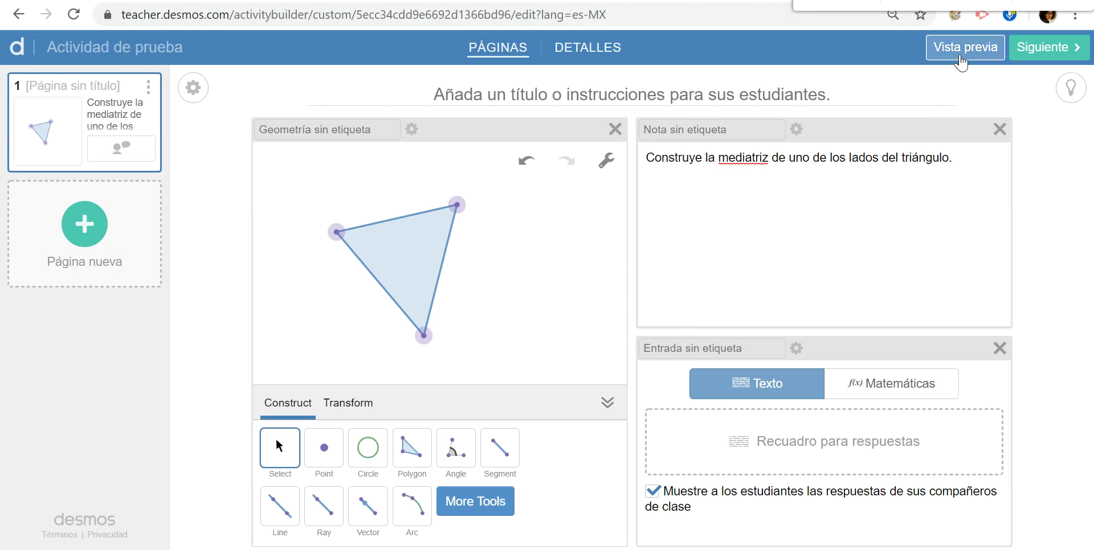
click(959, 48)
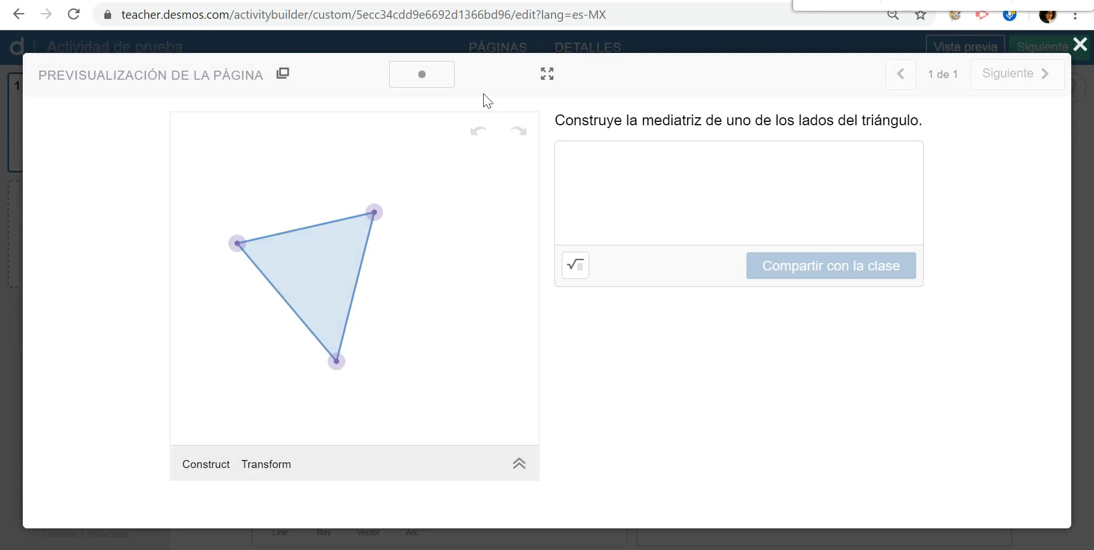
click(1080, 44)
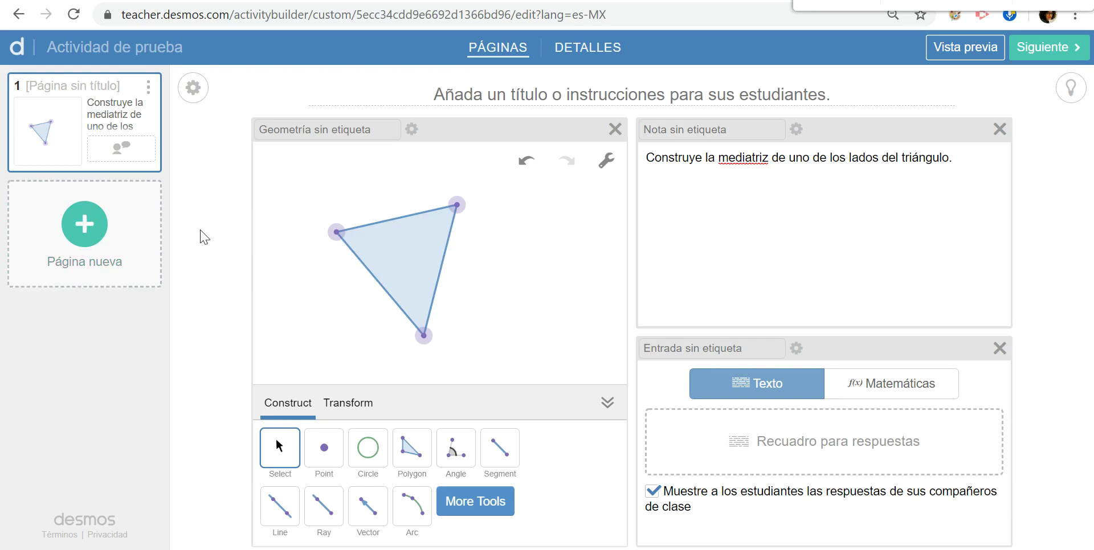
Load desmos.com in a new browser tab and go to its Classroom Activities site
click(233, 1)
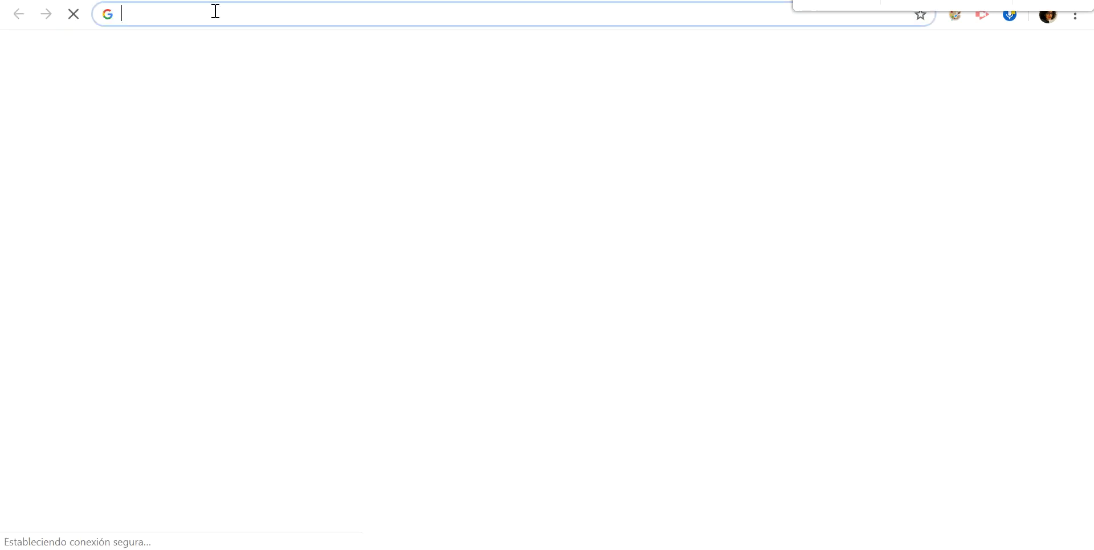
text(des)
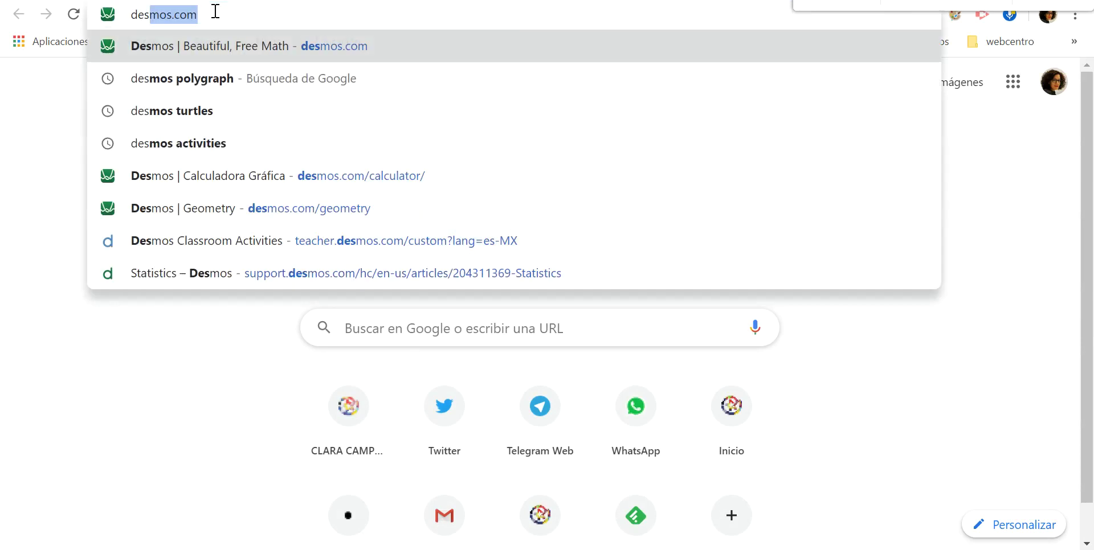
key(Return)
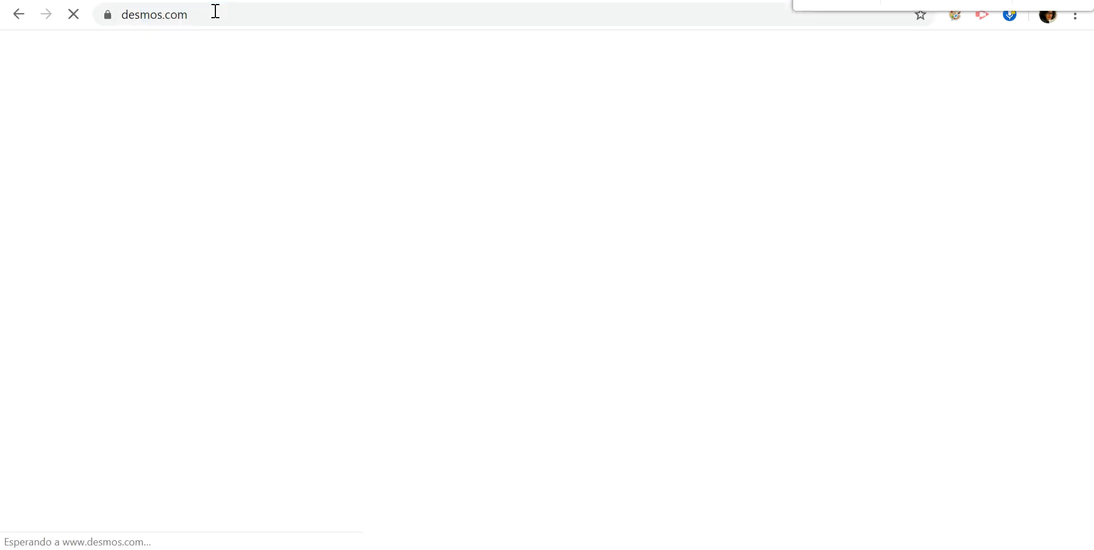
scroll(534, 468, down, 2)
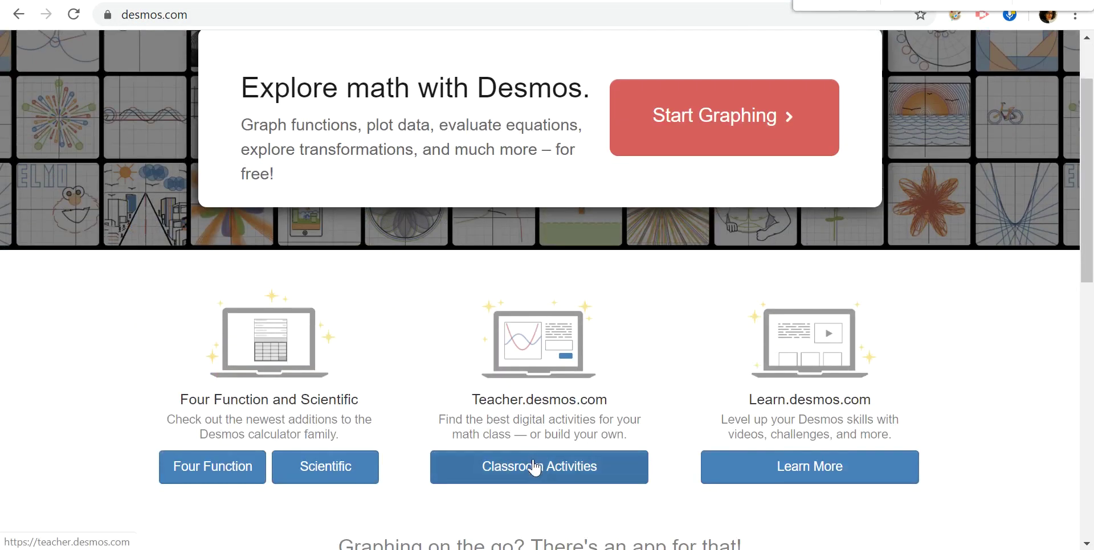
click(534, 468)
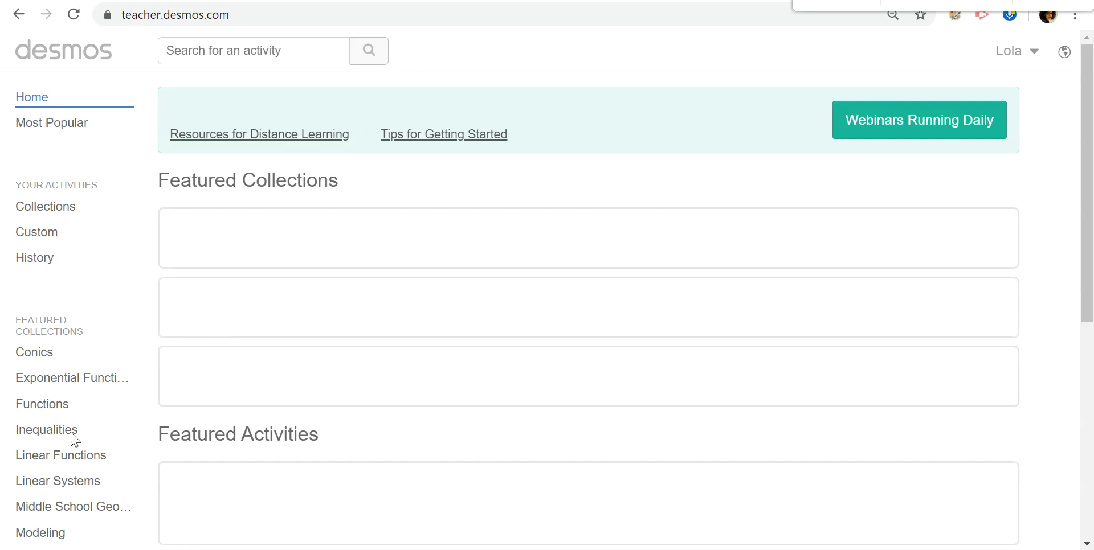
Browse the featured collections, open the Modeling collection and go to its "Burning Daylight" activity
scroll(73, 441, down, 3)
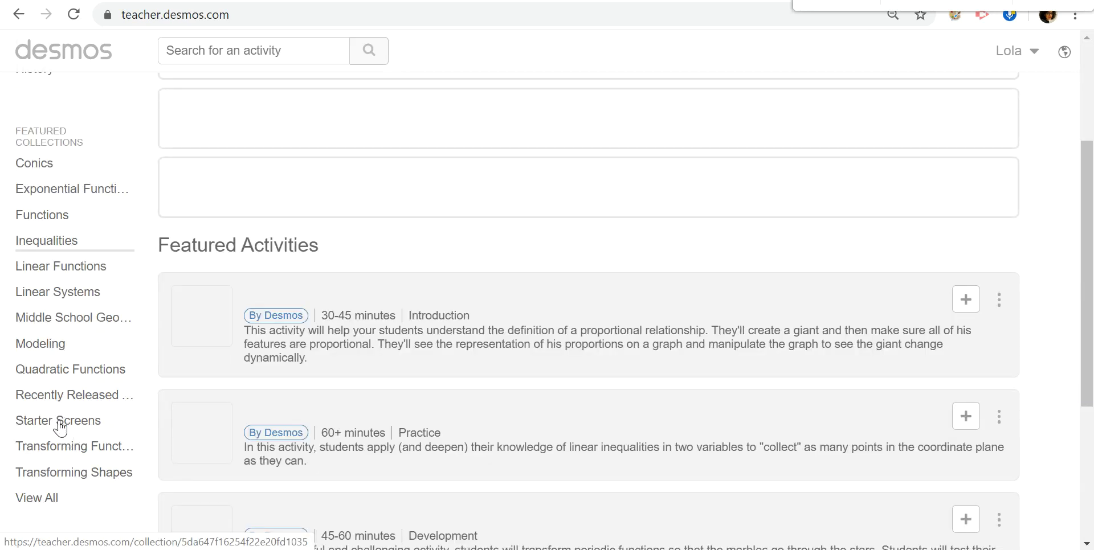
scroll(54, 422, down, 3)
scroll(18, 280, up, 2)
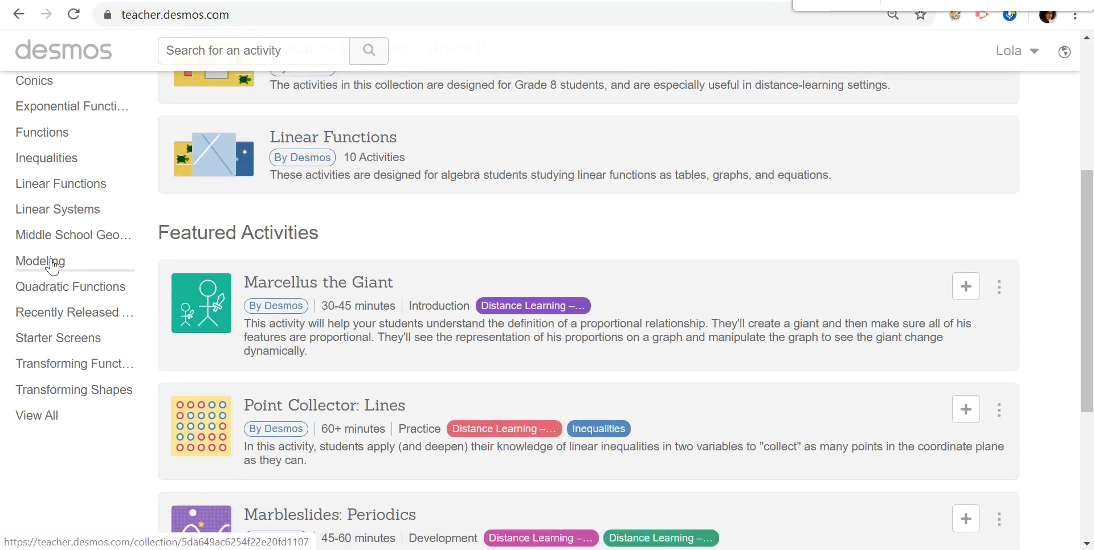
click(54, 262)
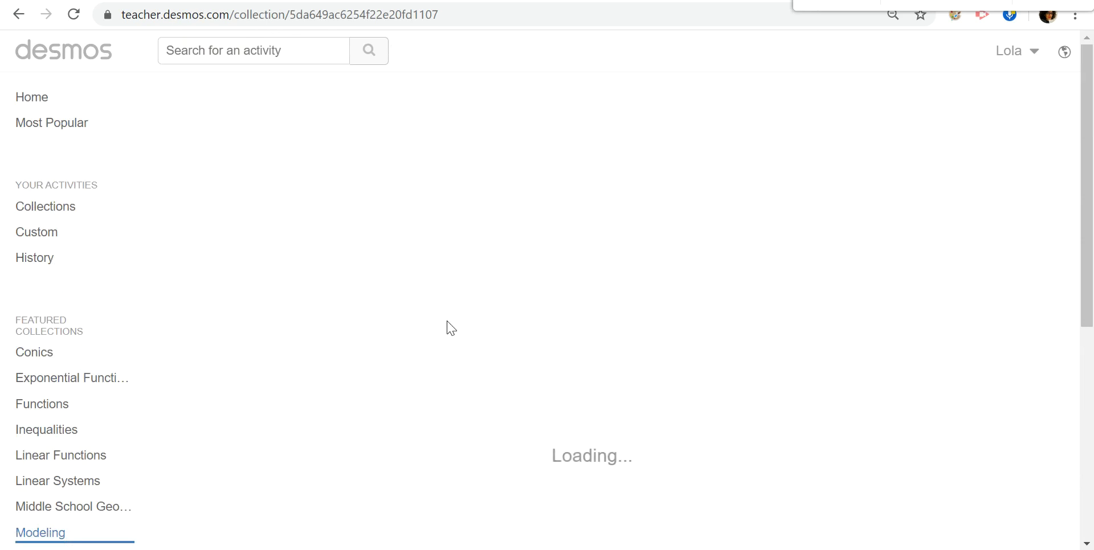
scroll(450, 328, down, 8)
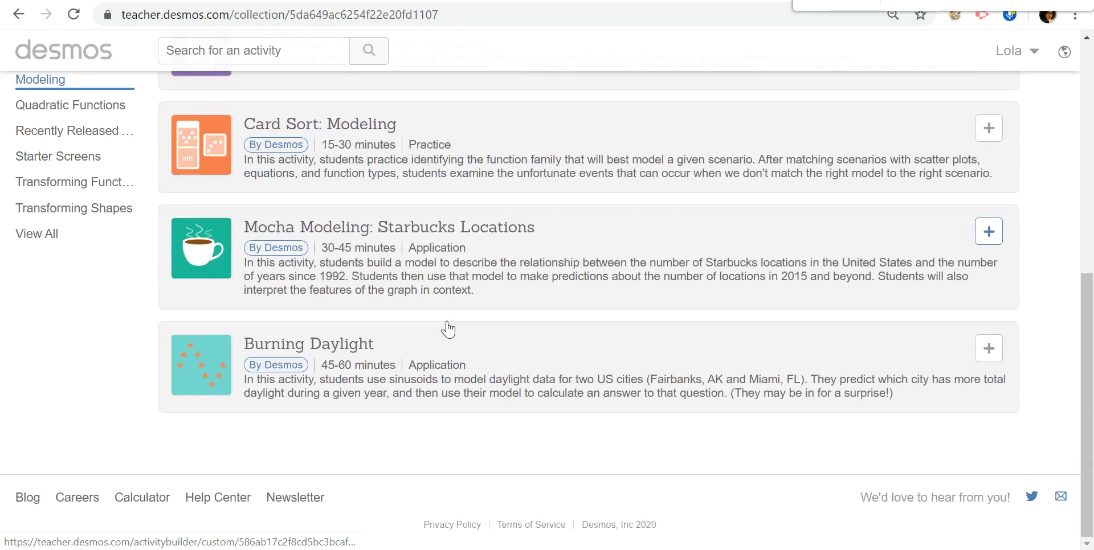
click(328, 407)
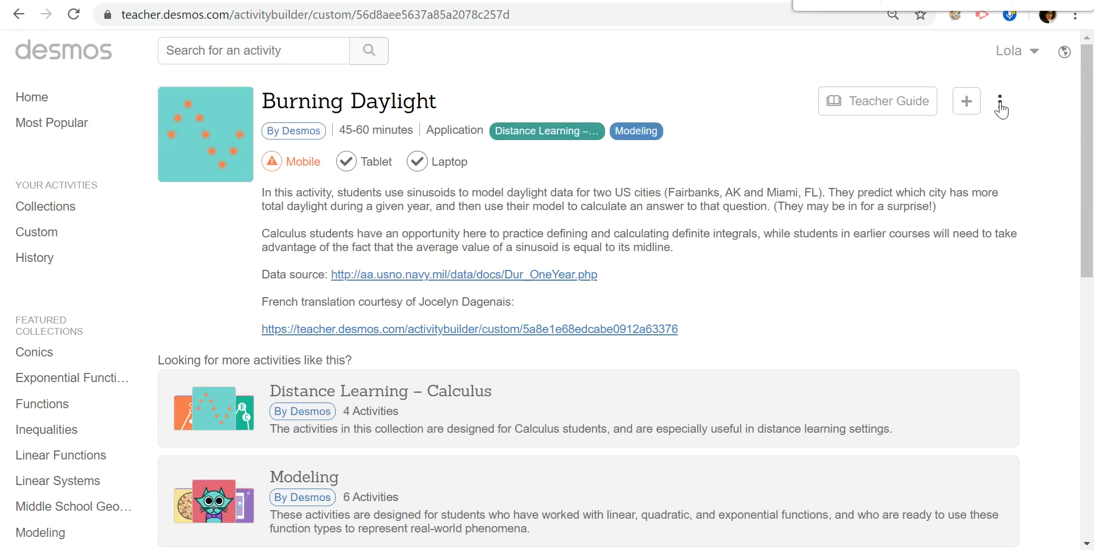
Copy screen 2, "Which is Which?", from the Burning Daylight student preview and paste it into "Actividad de prueba" after page 1
click(1001, 106)
scroll(561, 501, down, 9)
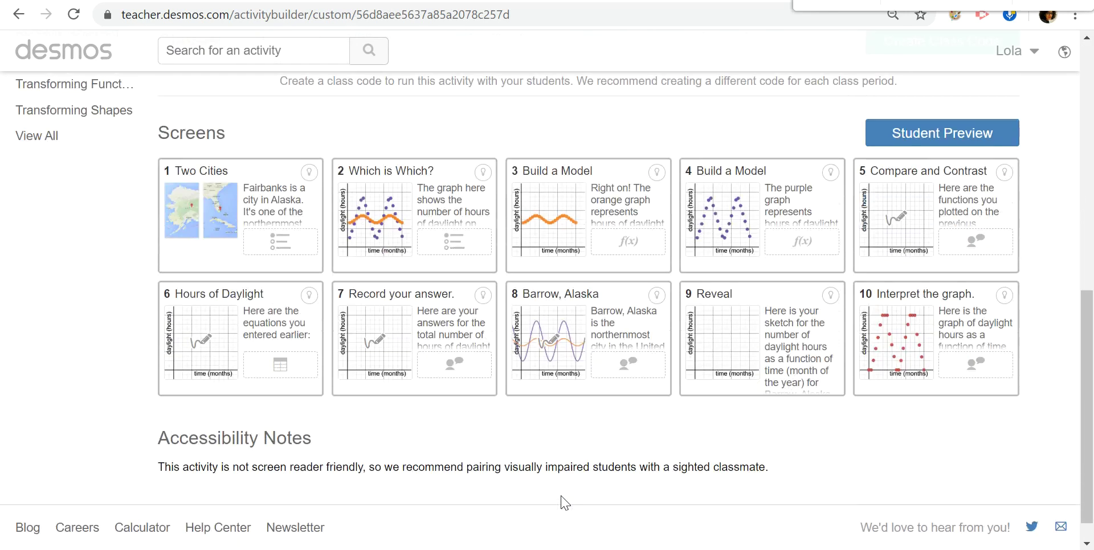
click(402, 198)
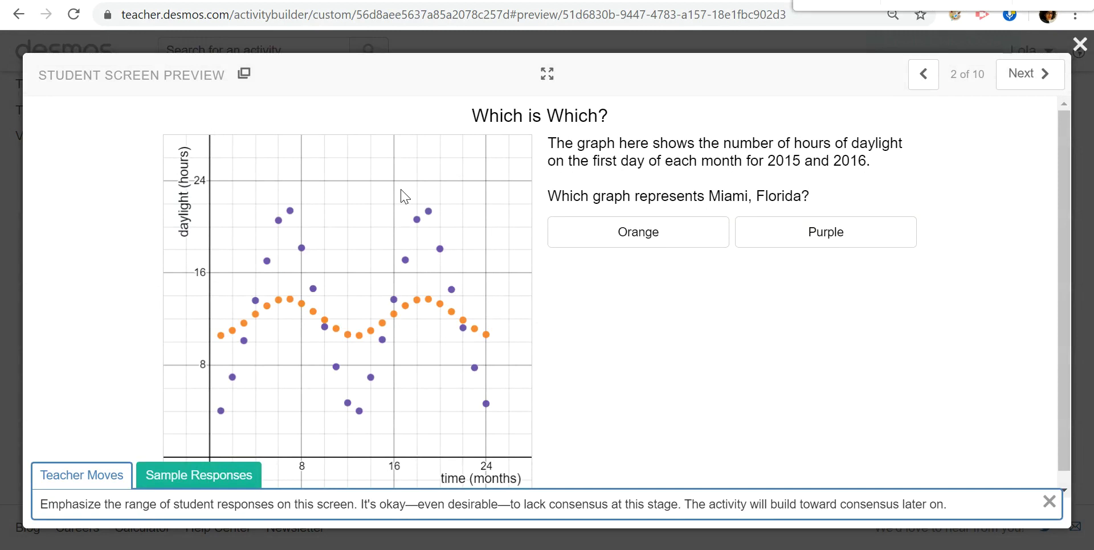
click(244, 76)
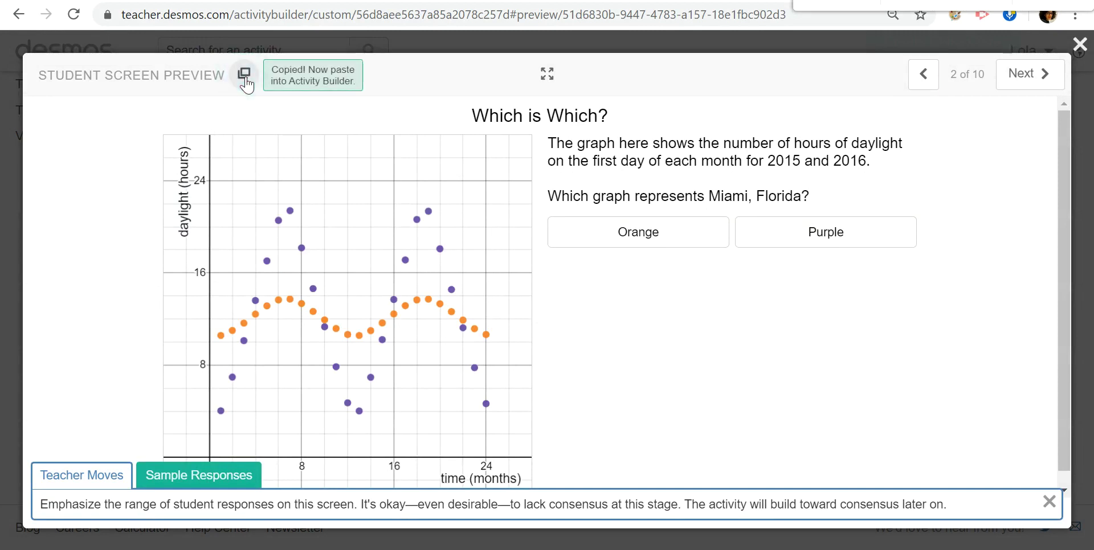
click(141, 1)
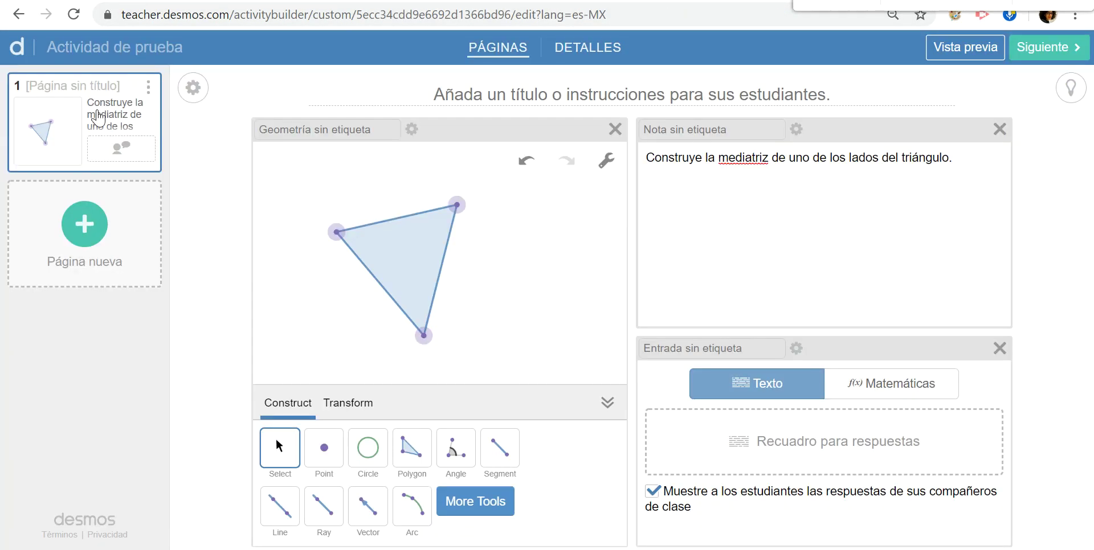
key(ctrl+v)
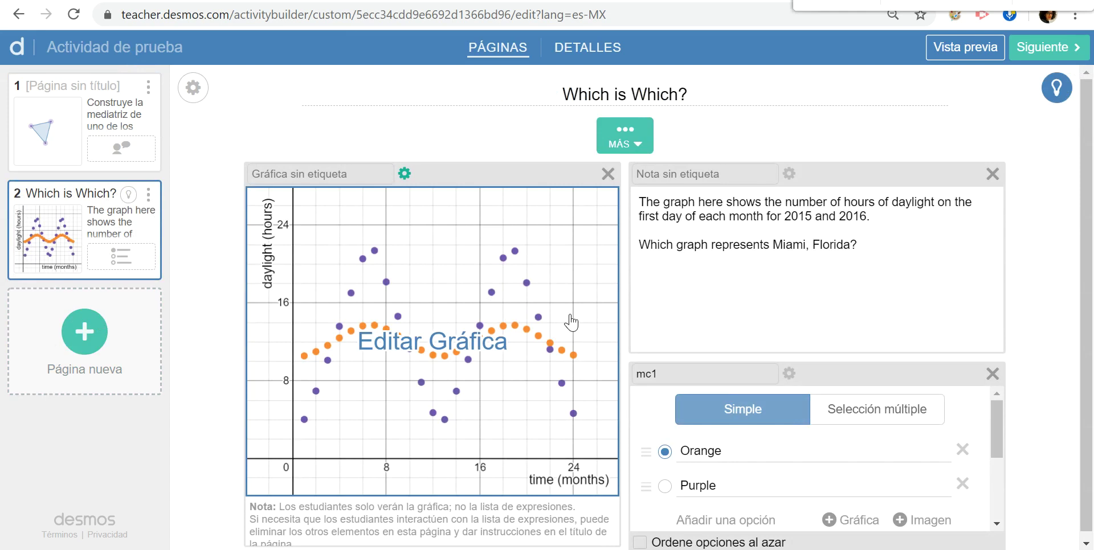
Examine the script attached to the graph on the "Which is Which?" page and close it
click(403, 175)
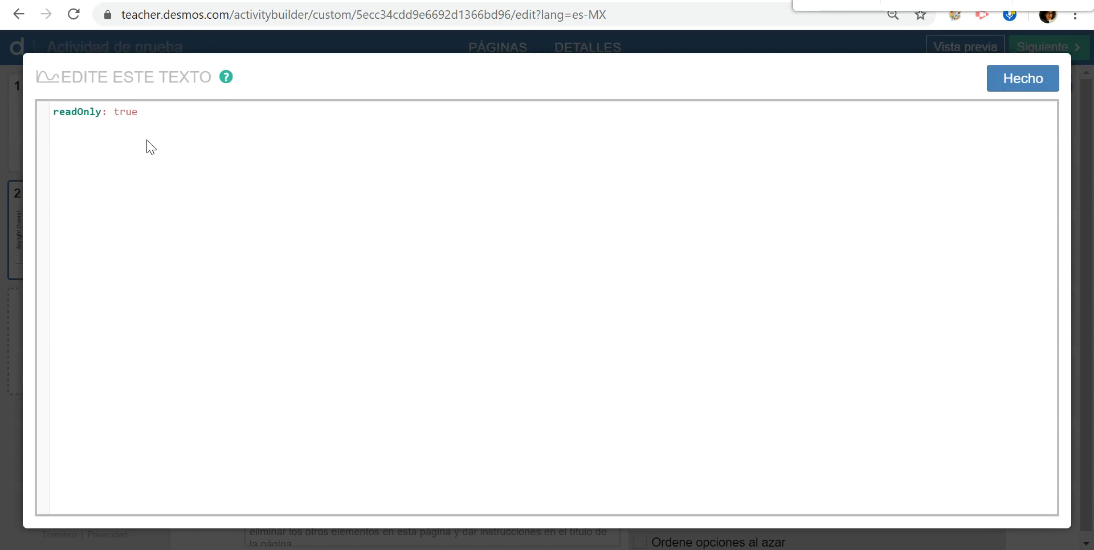
click(1013, 84)
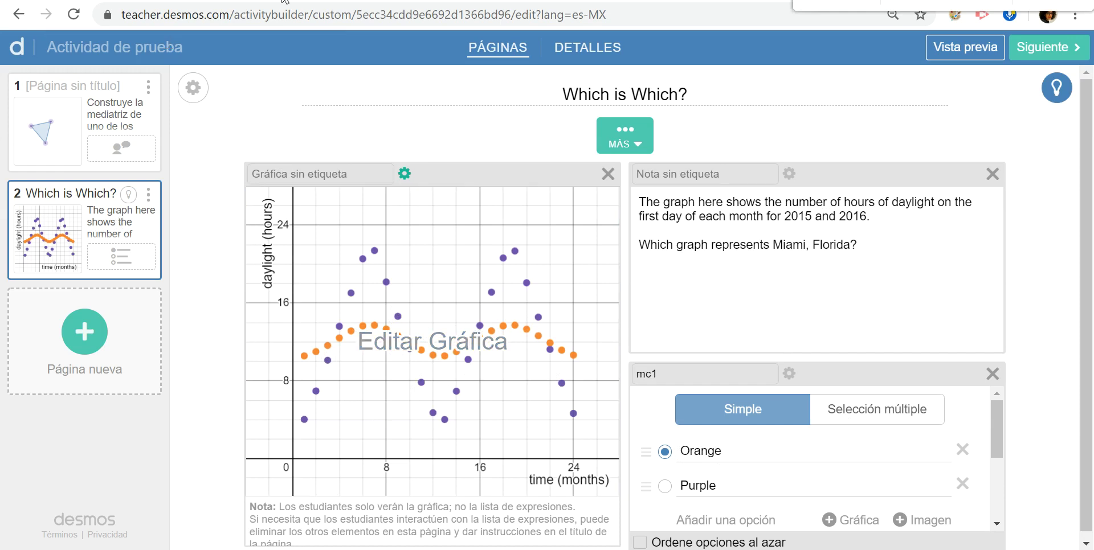
Review the graph's data table, recolor the y1 points green, save the graph and place the cursor in the note's text
click(402, 344)
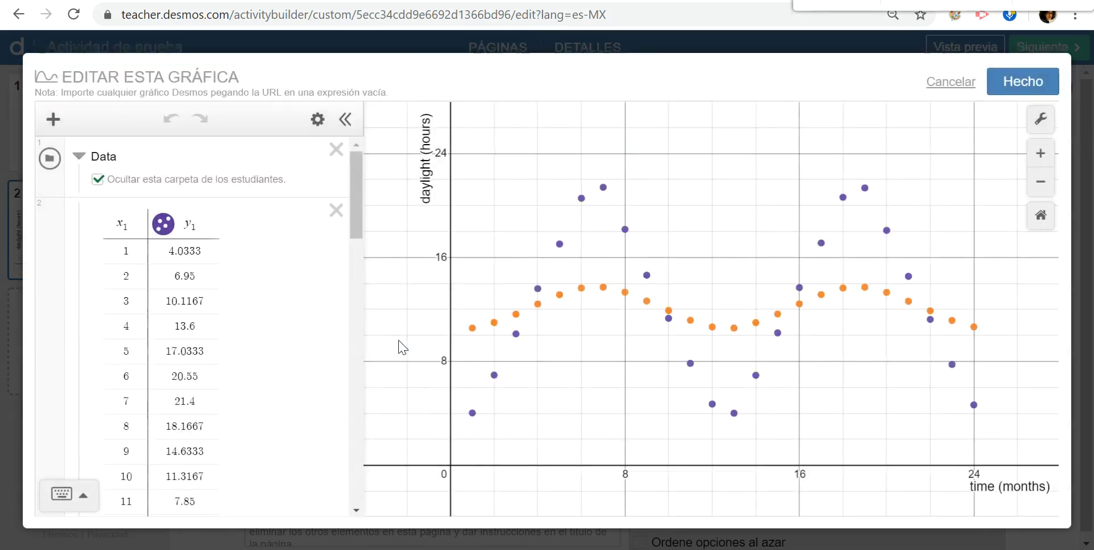
scroll(182, 350, down, 3)
scroll(183, 350, up, 3)
scroll(171, 358, down, 2)
scroll(244, 288, up, 2)
click(319, 121)
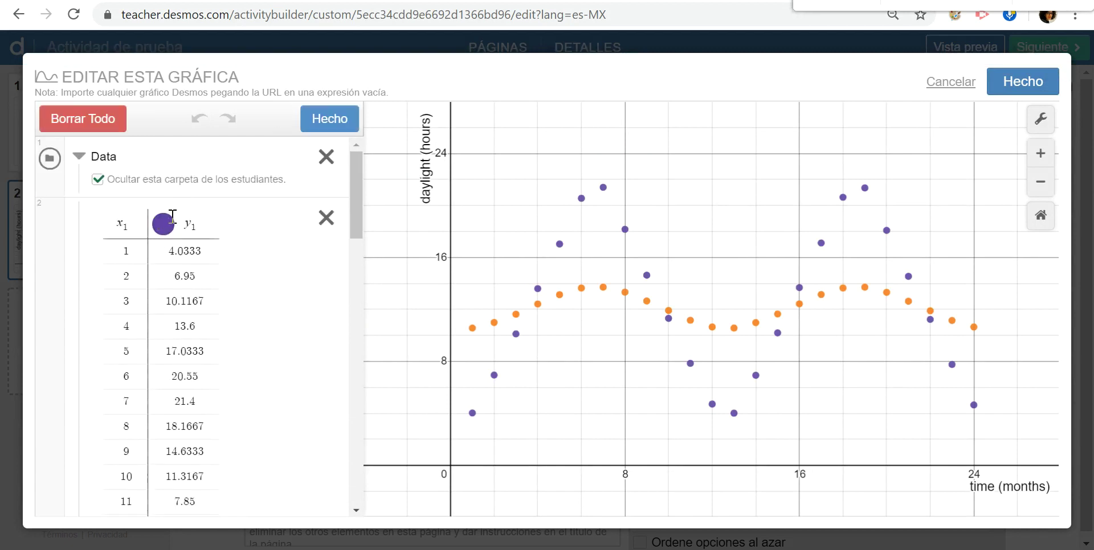
click(168, 225)
click(279, 277)
click(306, 278)
click(1022, 86)
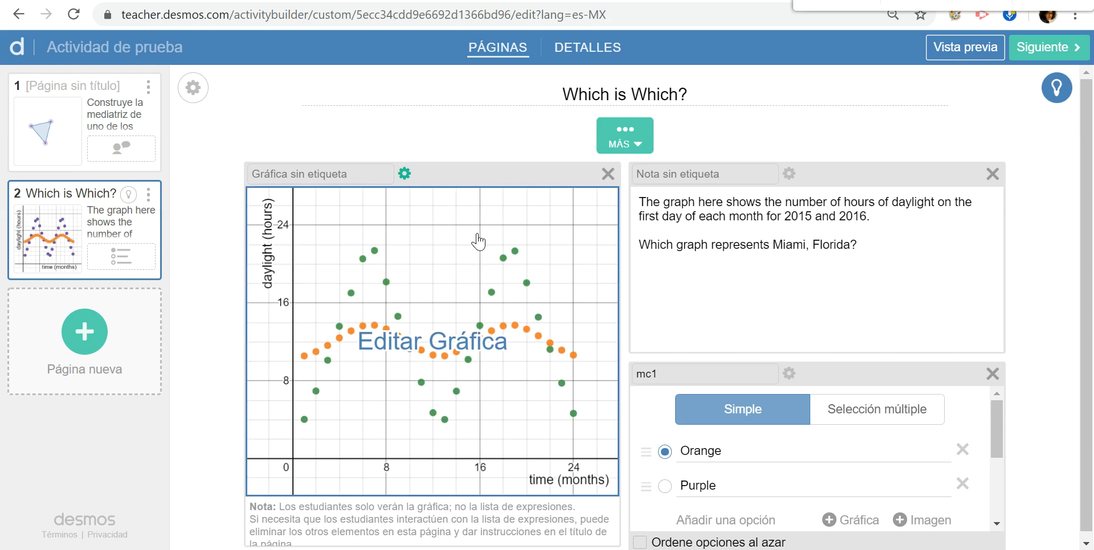
click(892, 204)
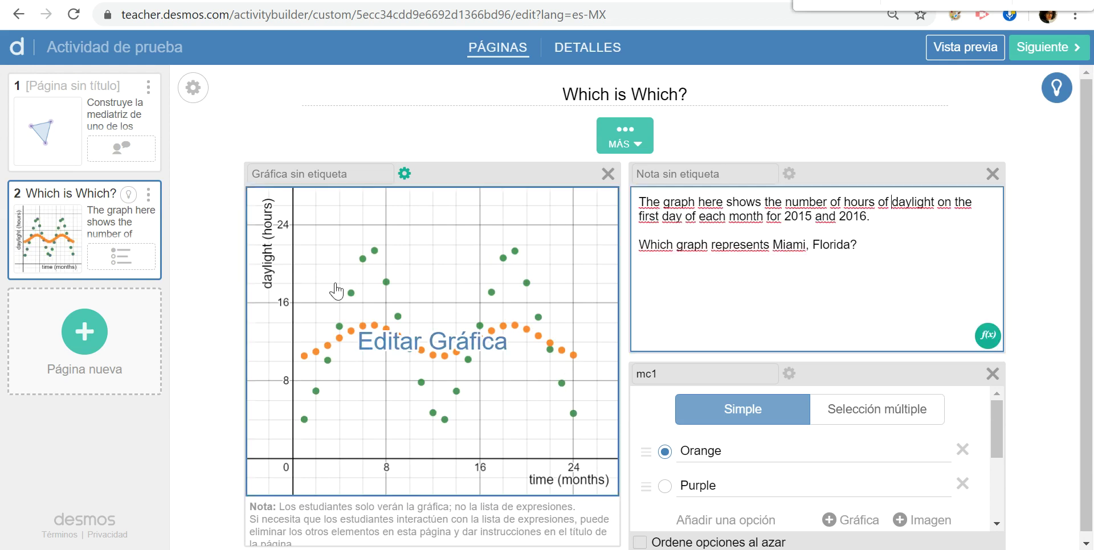
Add a blank page and copy screen 7, "Record your answer.", from Burning Daylight into "Actividad de prueba" after page 2
click(86, 332)
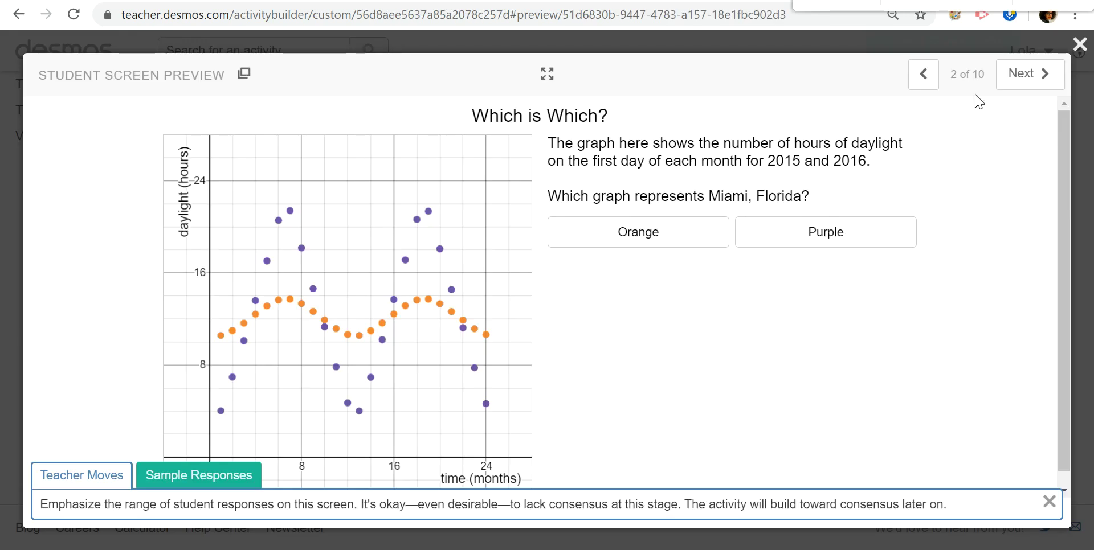
click(1027, 77)
click(1029, 76)
click(1029, 77)
click(1029, 76)
click(1029, 76)
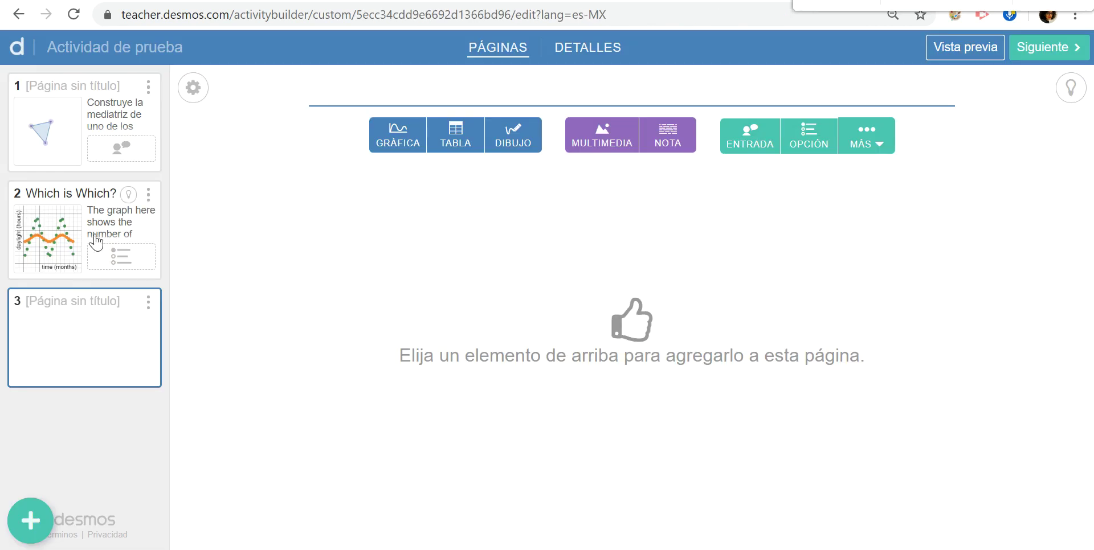
click(84, 351)
click(128, 244)
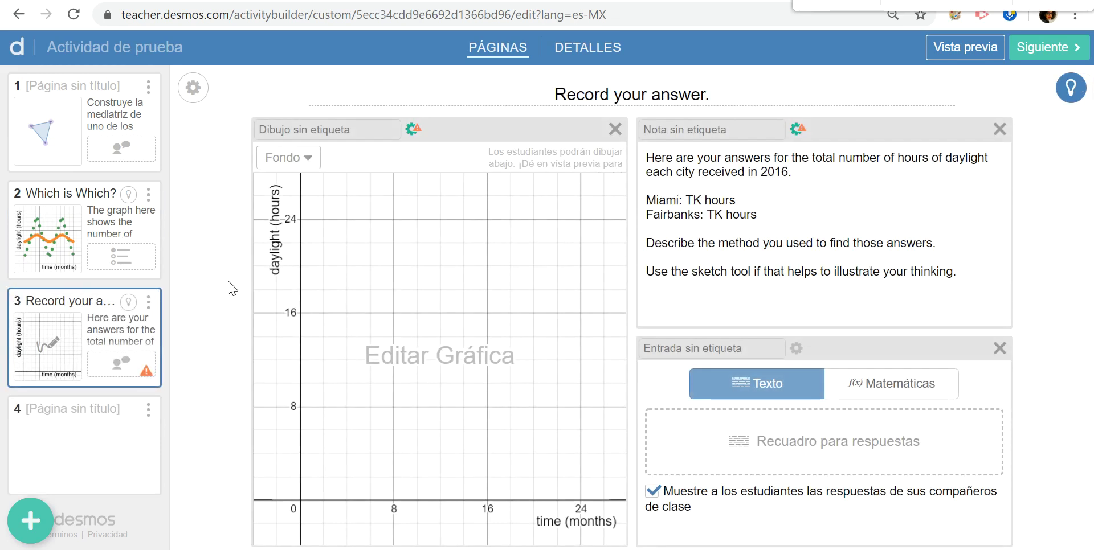
Examine the script attached to the sketch on the "Record your answer." page, close it and return to the Burning Daylight preview
click(413, 131)
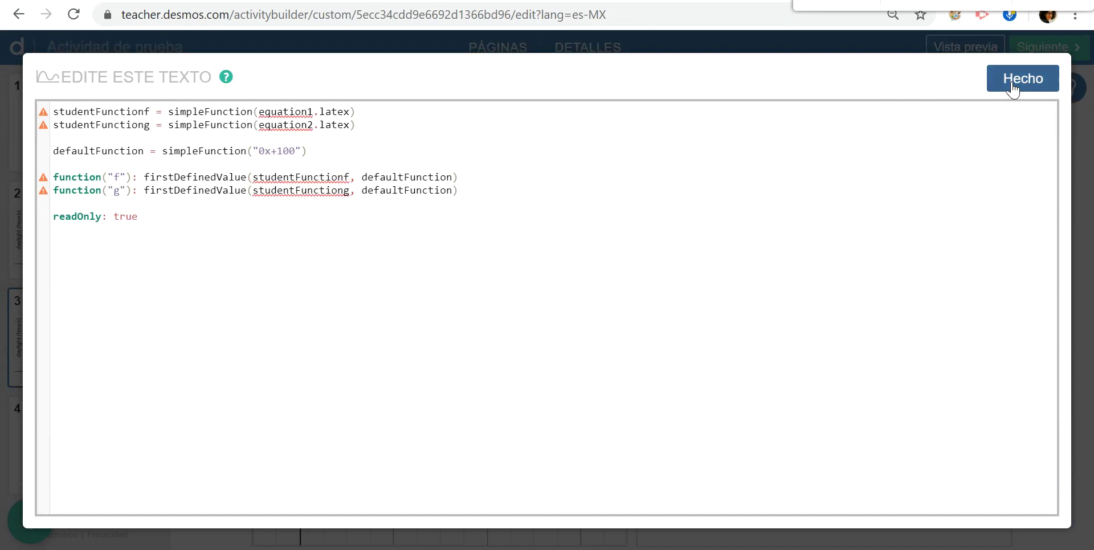
click(1013, 87)
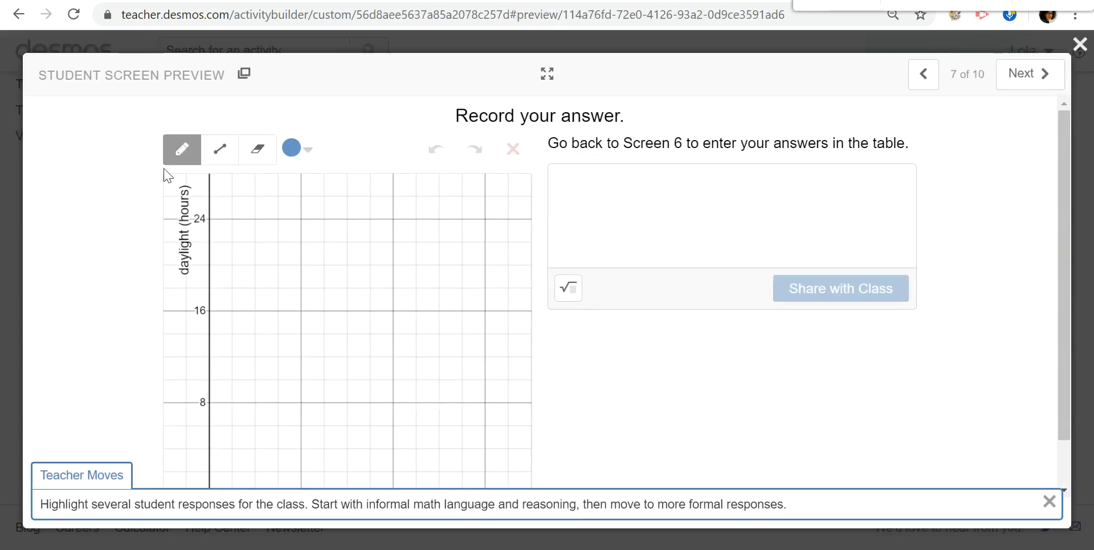